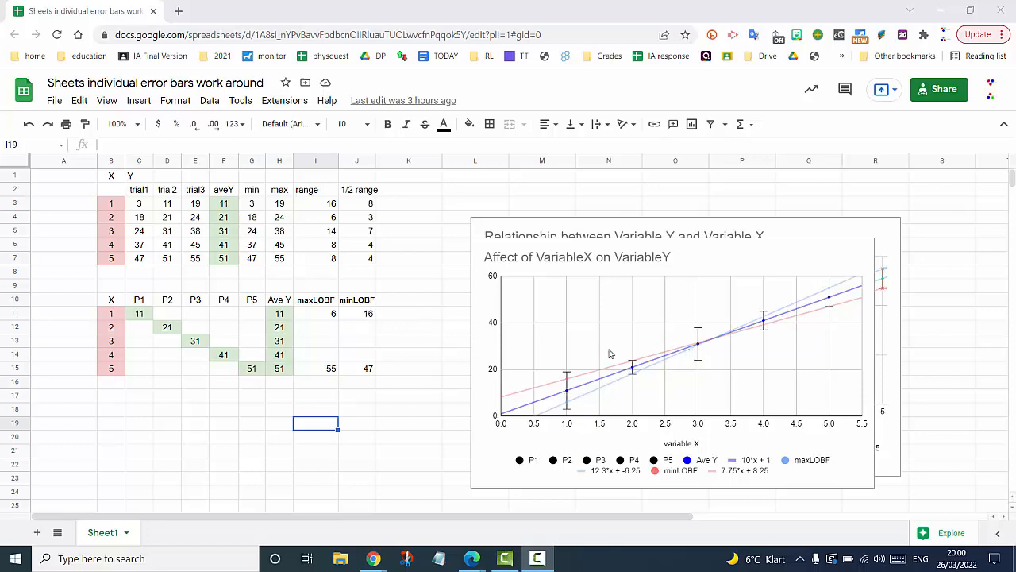
- Select and delete the front 'Affect of VariableX on VariableY' chart
left_click(813, 249)
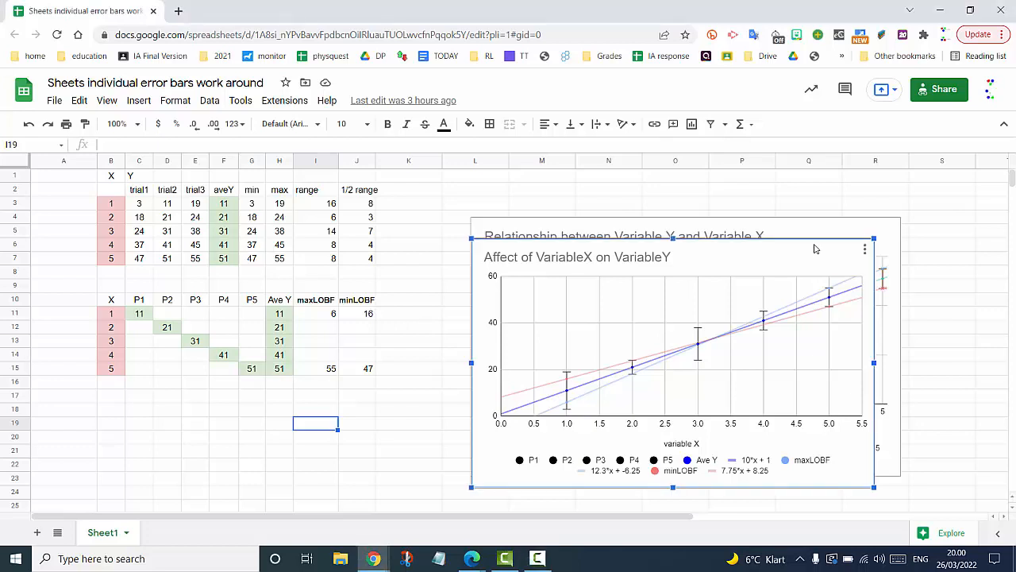
key("Delete")
- Delete the remaining chart and clear the lower table's values in B11:J16
left_click(826, 232)
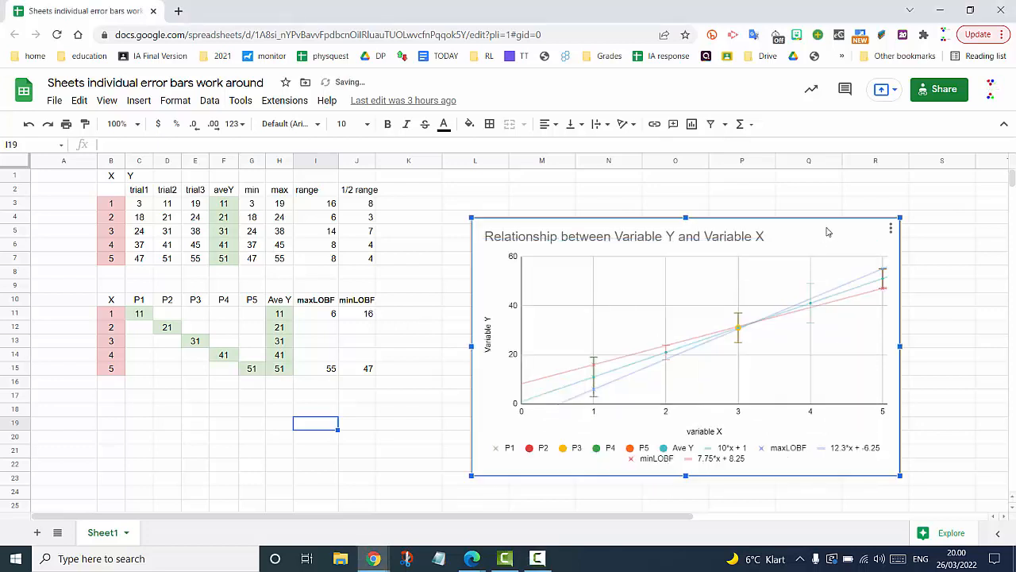
key("Delete")
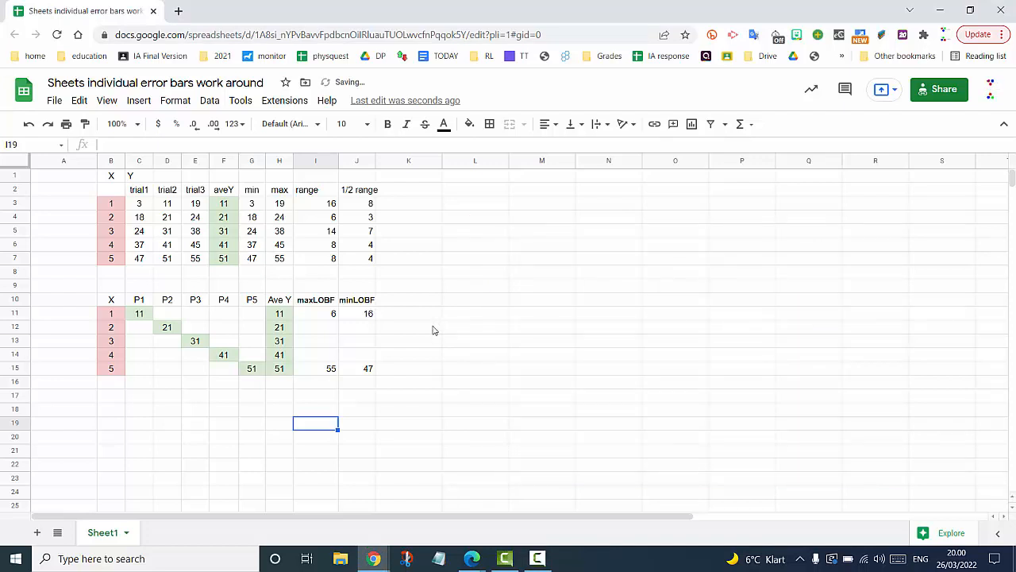
left_click_drag(359, 388, 107, 321)
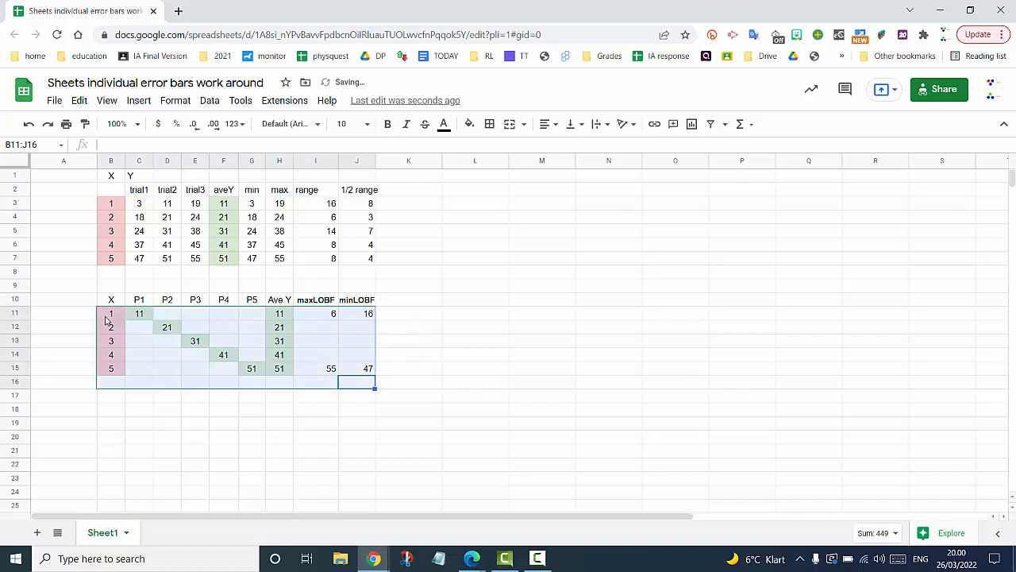
key("Delete")
left_click(424, 286)
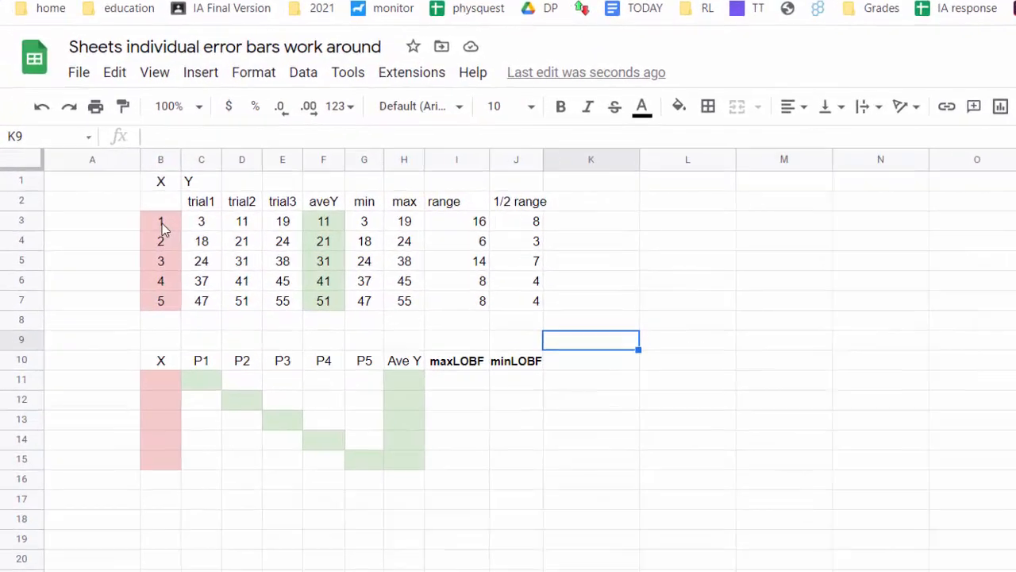
- Review the X and trial data, then clear the aveY, min, max and range values
left_click(162, 223)
key("Down")
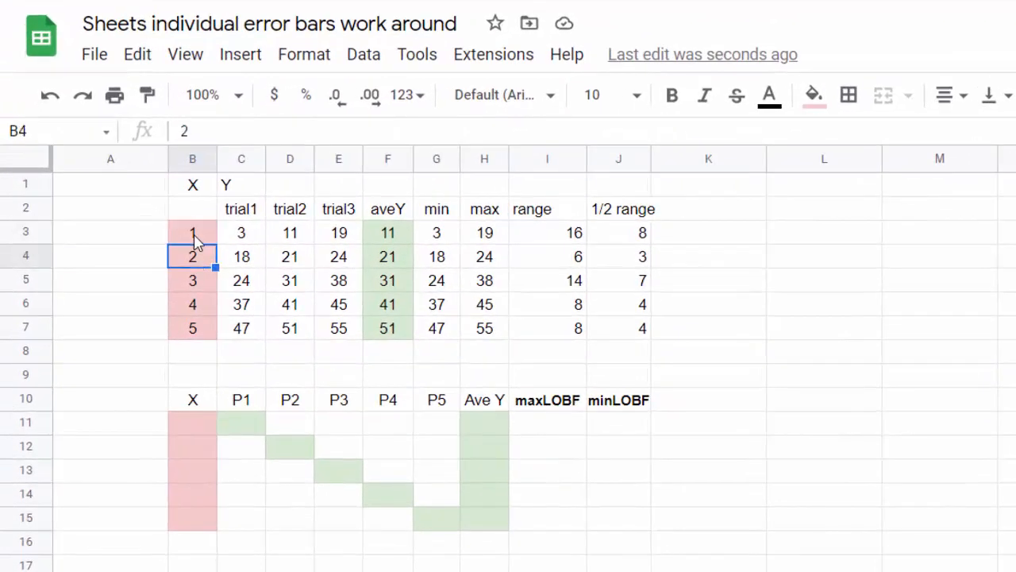
key("Down")
key("Down")
key("Down")
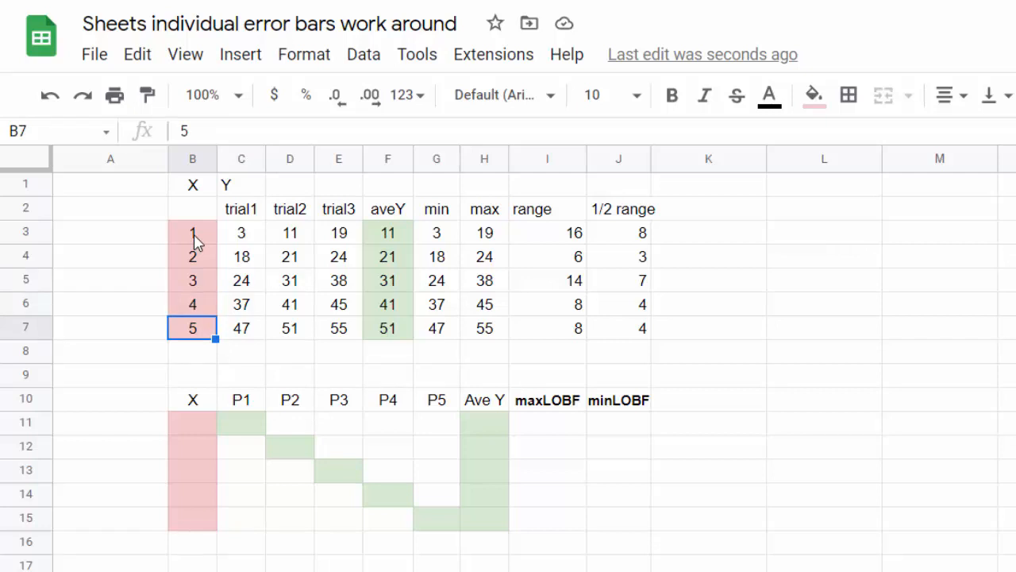
key("Up")
key("Up")
key("Up")
key("Up")
key("Up")
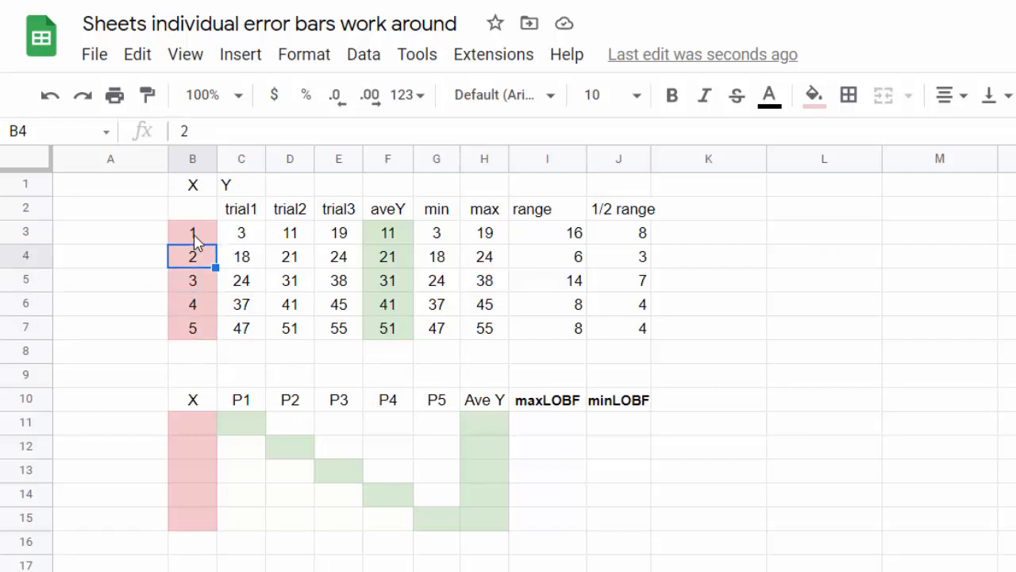
key("Down")
key("Right")
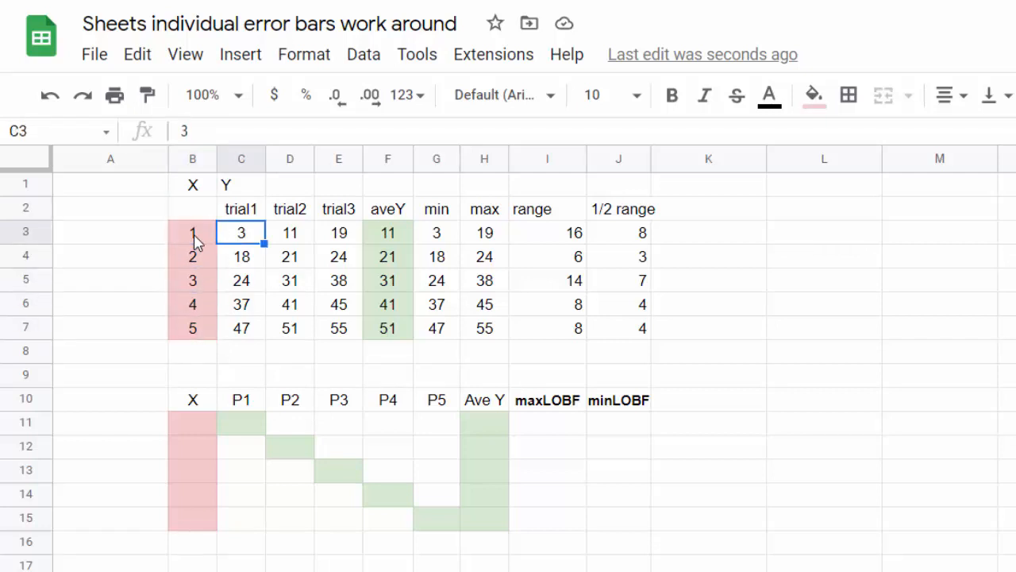
key("Left")
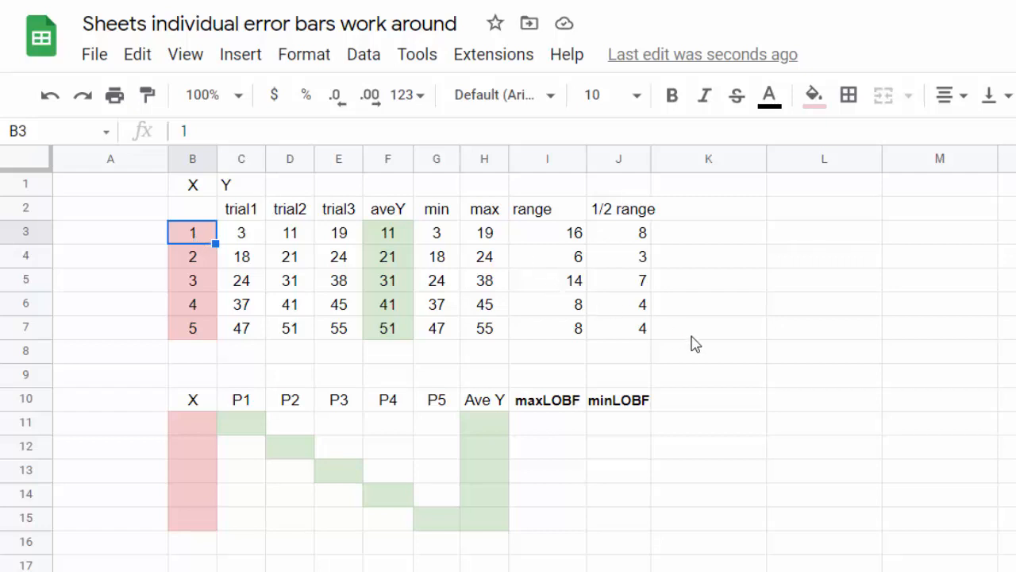
left_click_drag(695, 351, 388, 233)
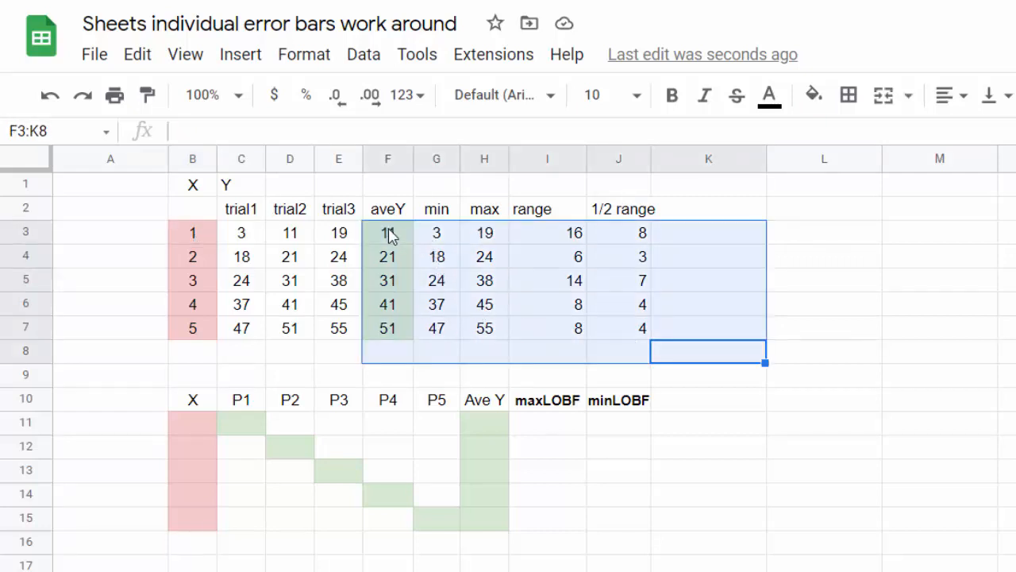
key("Delete")
left_click(862, 410)
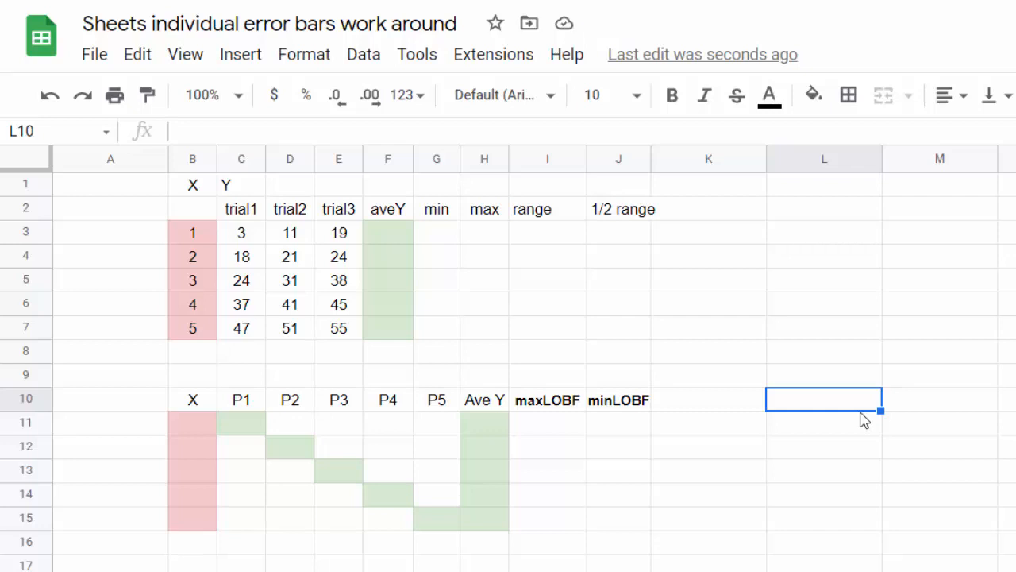
- Check the trial values in rows 3 and 4, ending on aveY cell F3
left_click(250, 242)
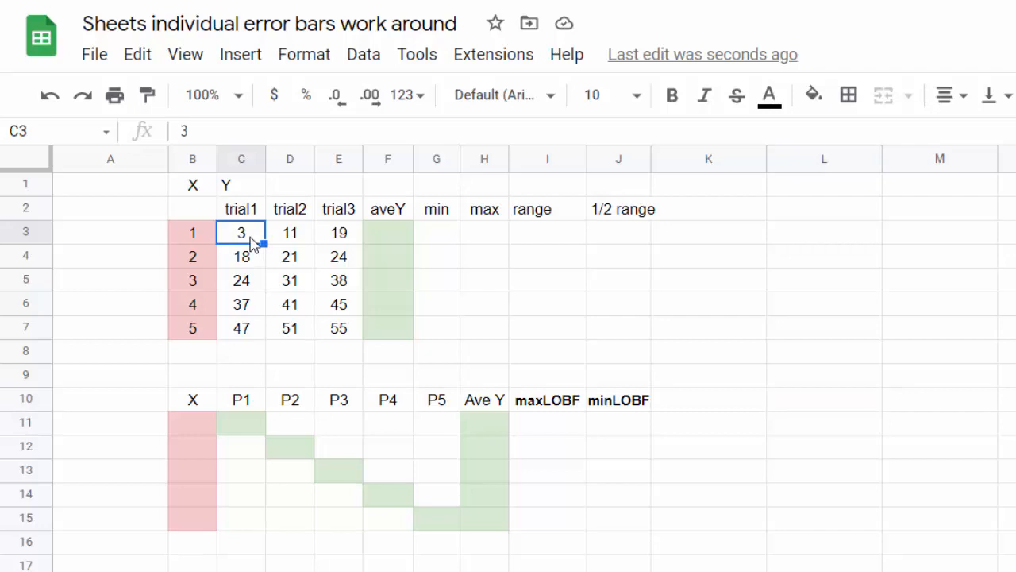
key("Right")
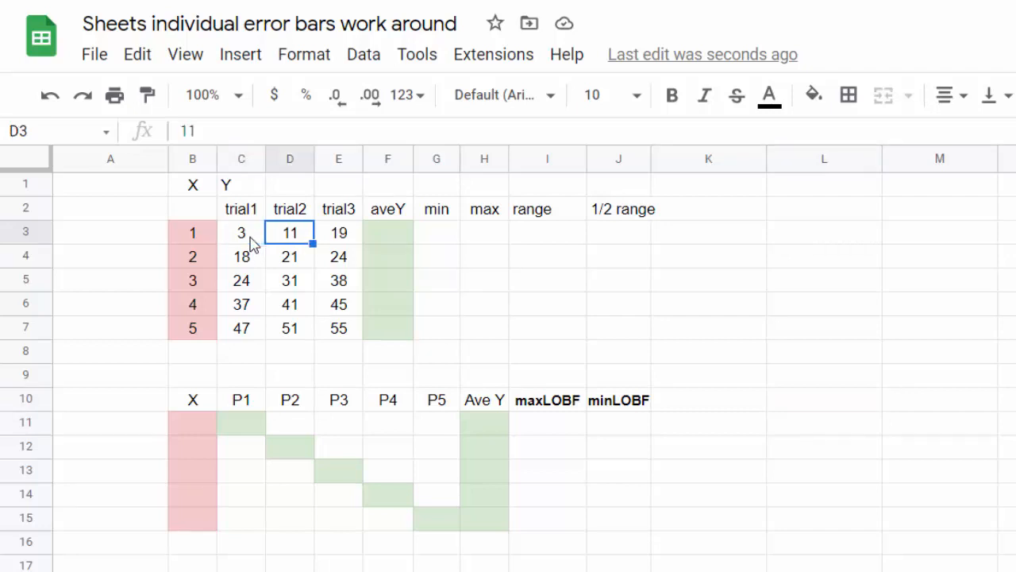
key("Right")
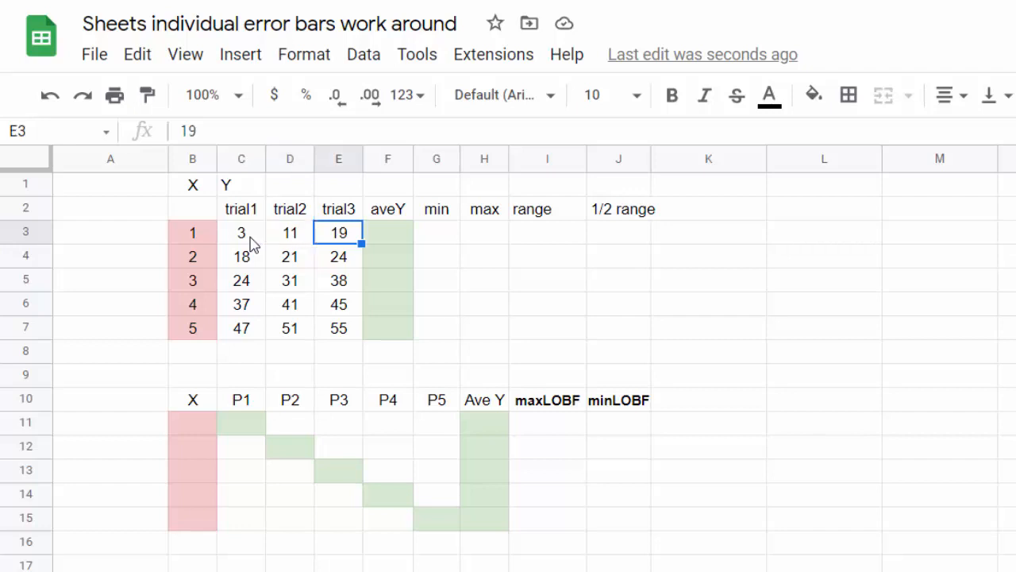
key("Down")
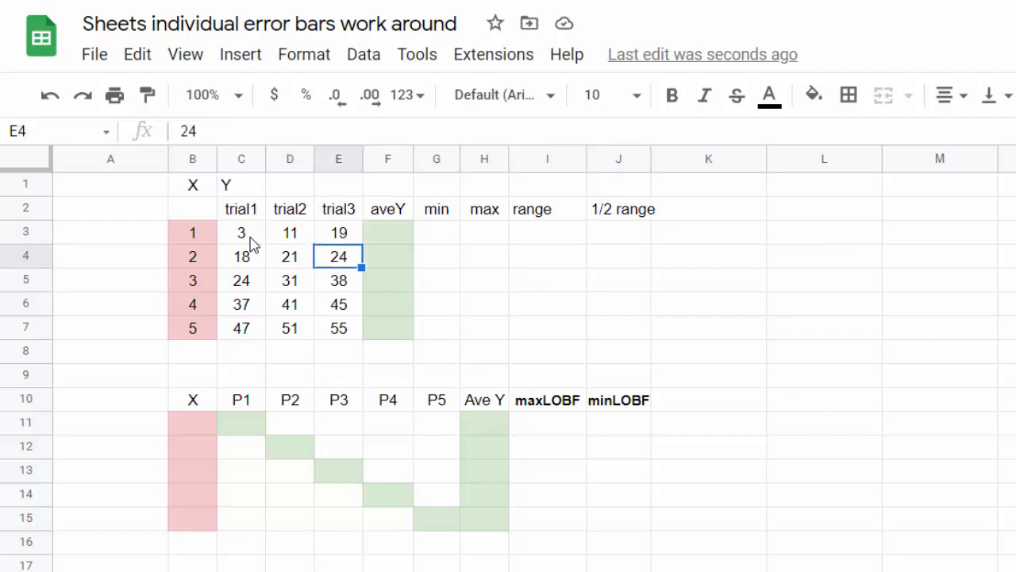
key("Left")
key("Left")
key("Left")
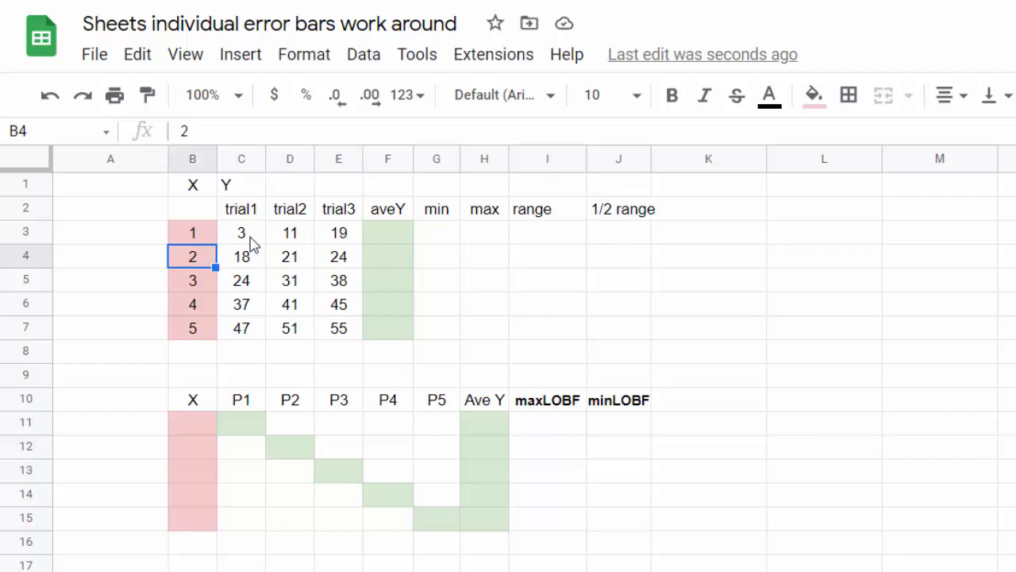
key("Right")
key("Right")
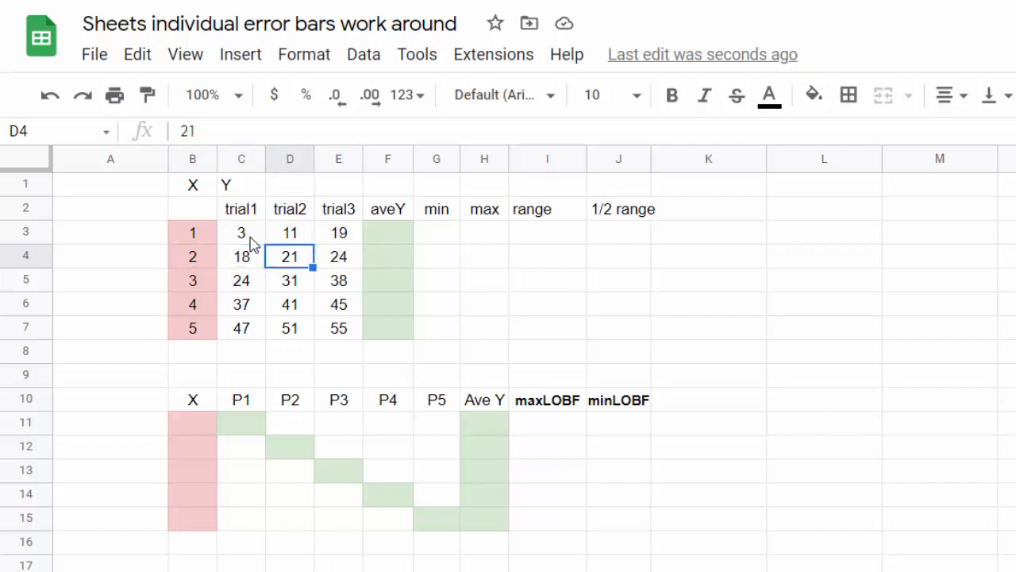
key("Right")
key("Right")
key("Up")
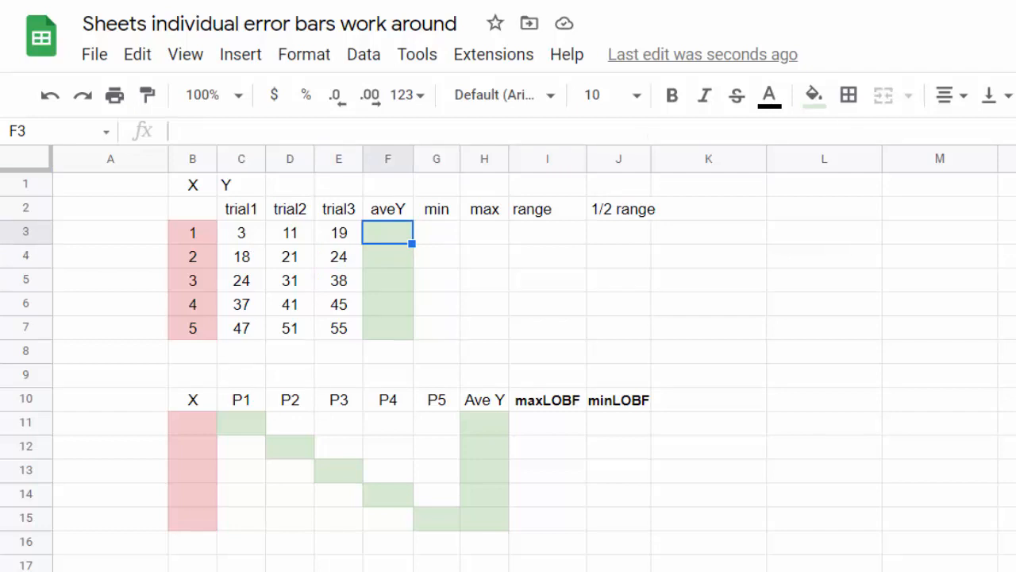
- Enter =AVERAGE(C3:E3) in F3 and fill it down to F7
type("=AVERAGE(")
left_click(246, 237)
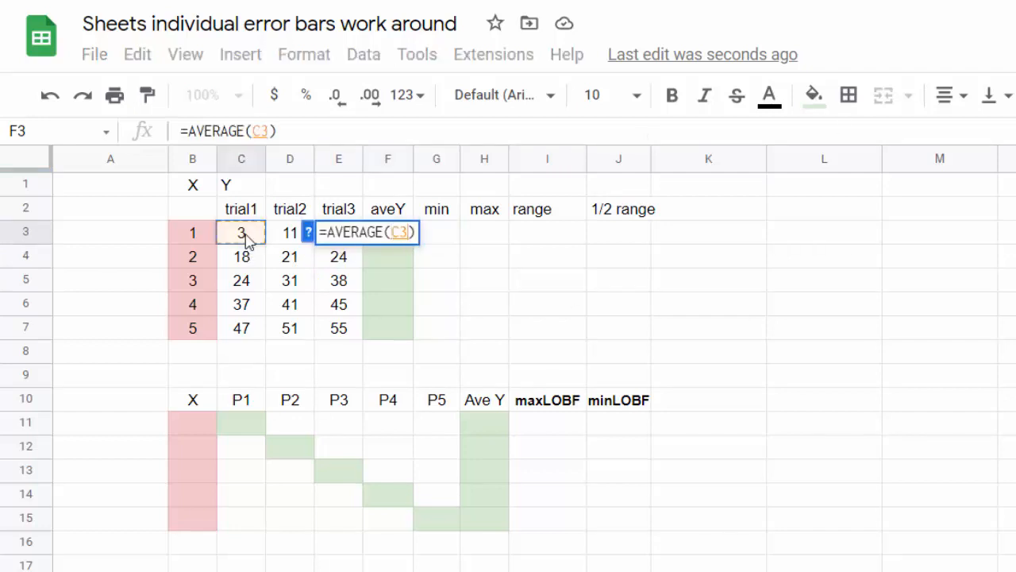
left_click_drag(246, 237, 343, 235)
key("Return")
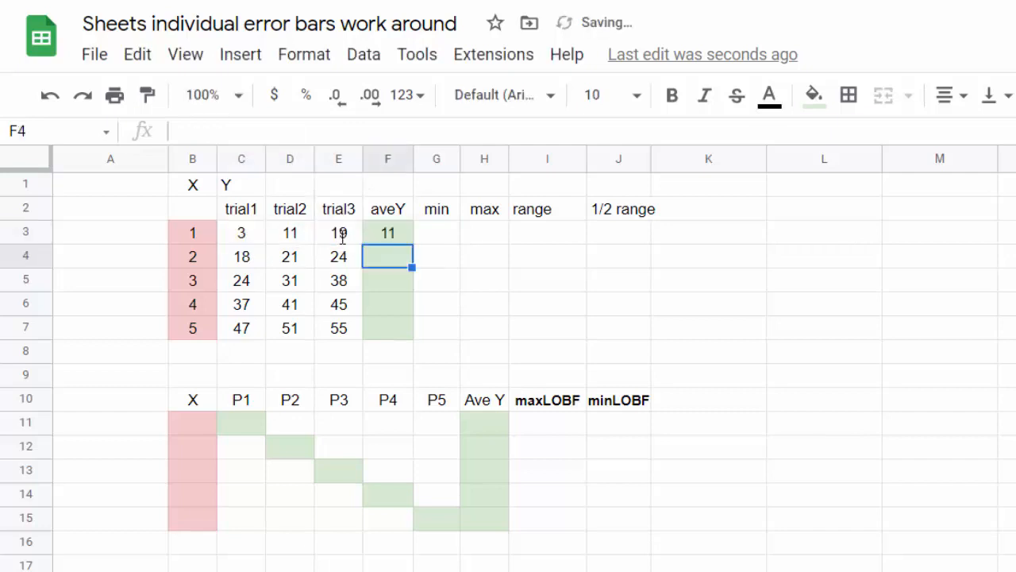
left_click(403, 238)
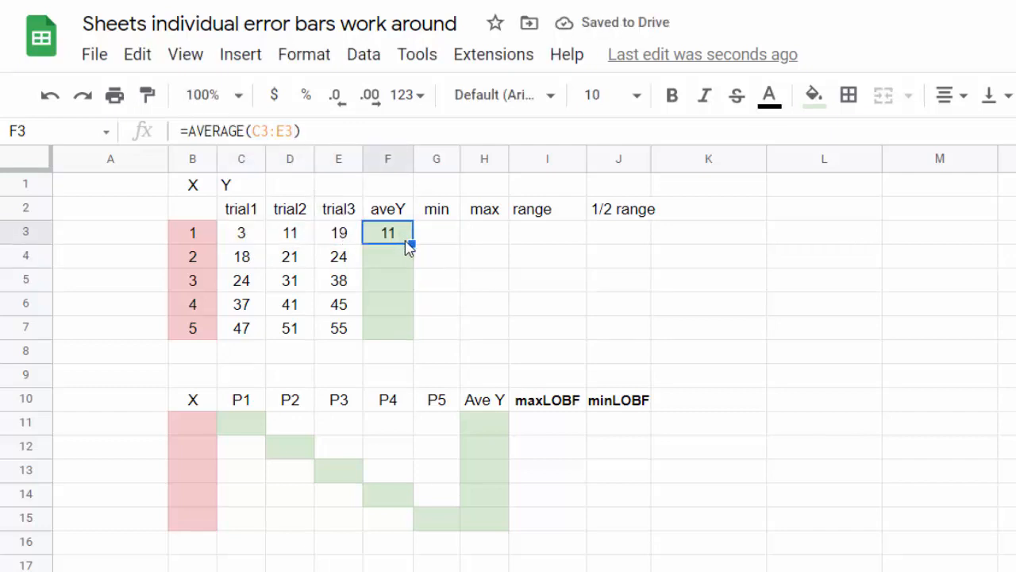
left_click_drag(411, 243, 400, 337)
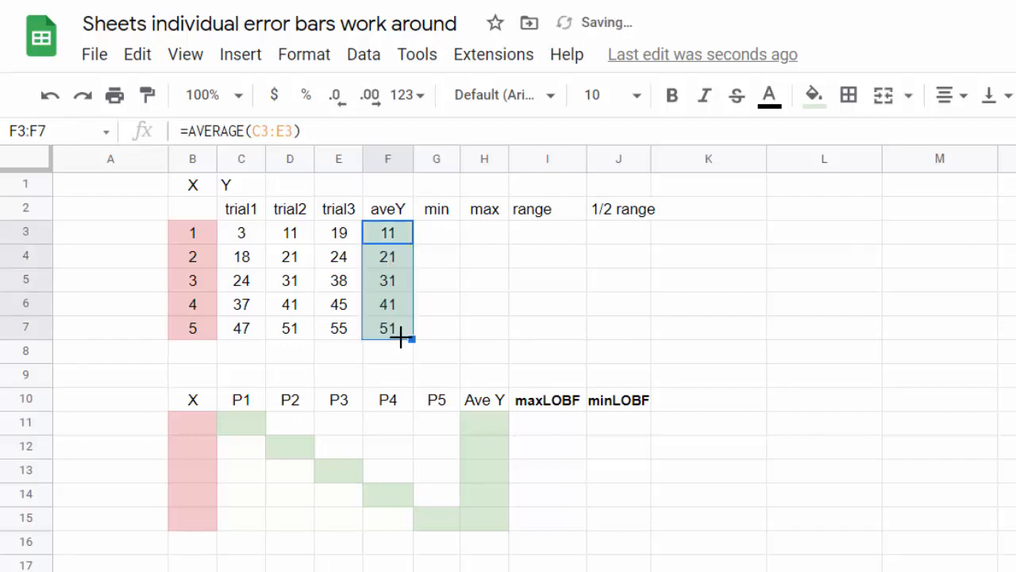
left_click(441, 314)
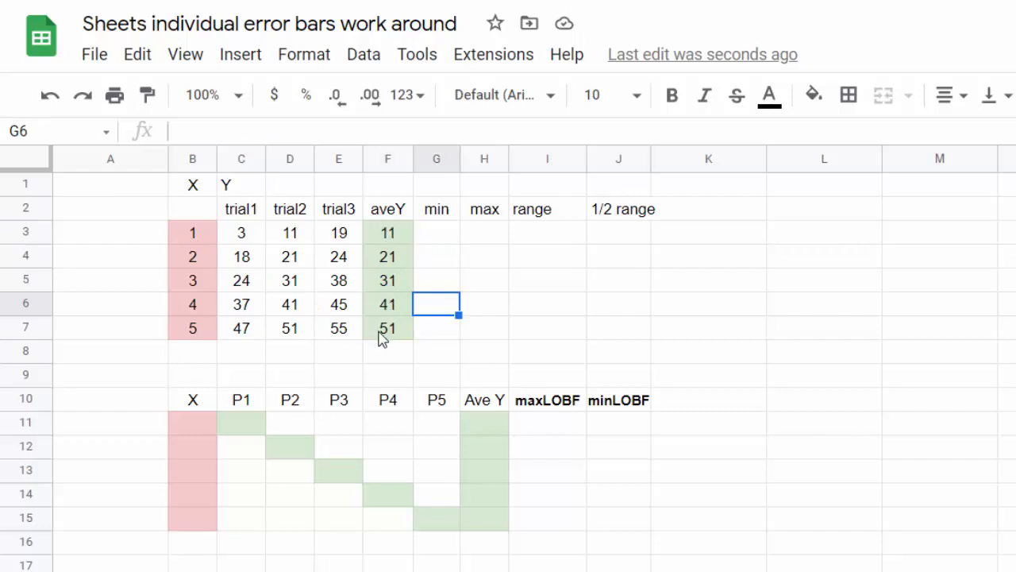
- Enter =MIN(C3:E3) in G3, fixing a stray character in the formula
left_click(445, 243)
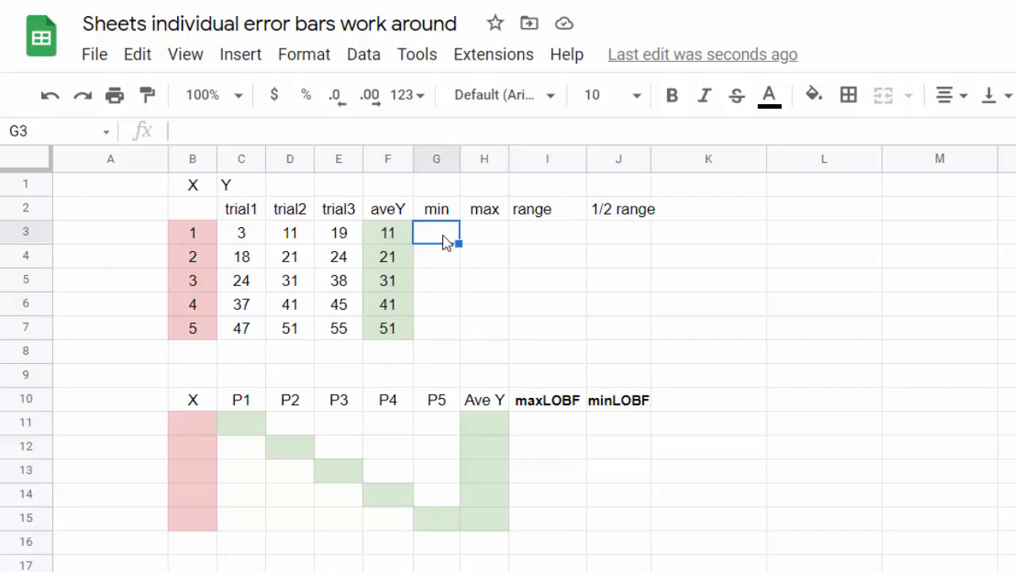
type("=")
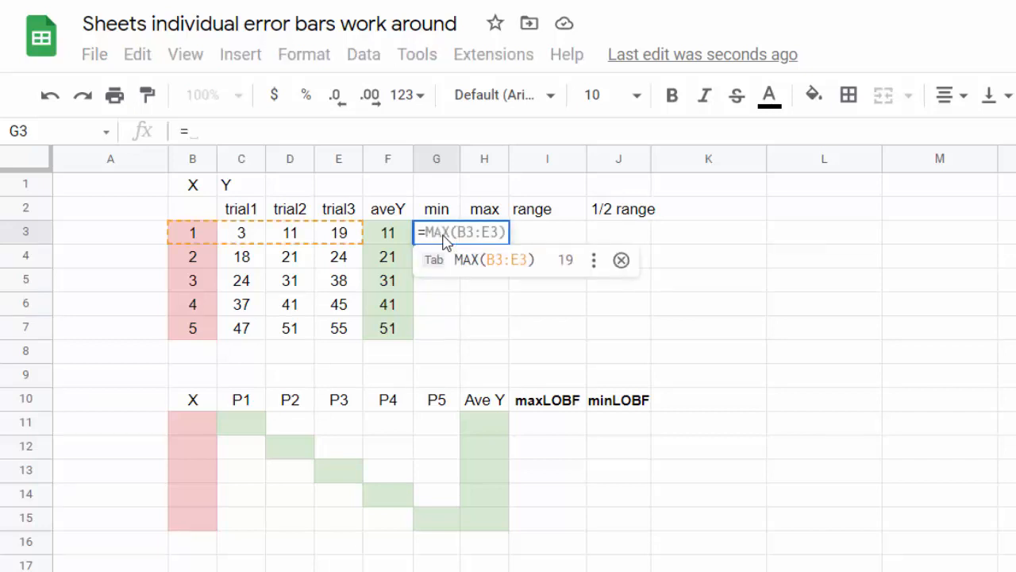
type("min")
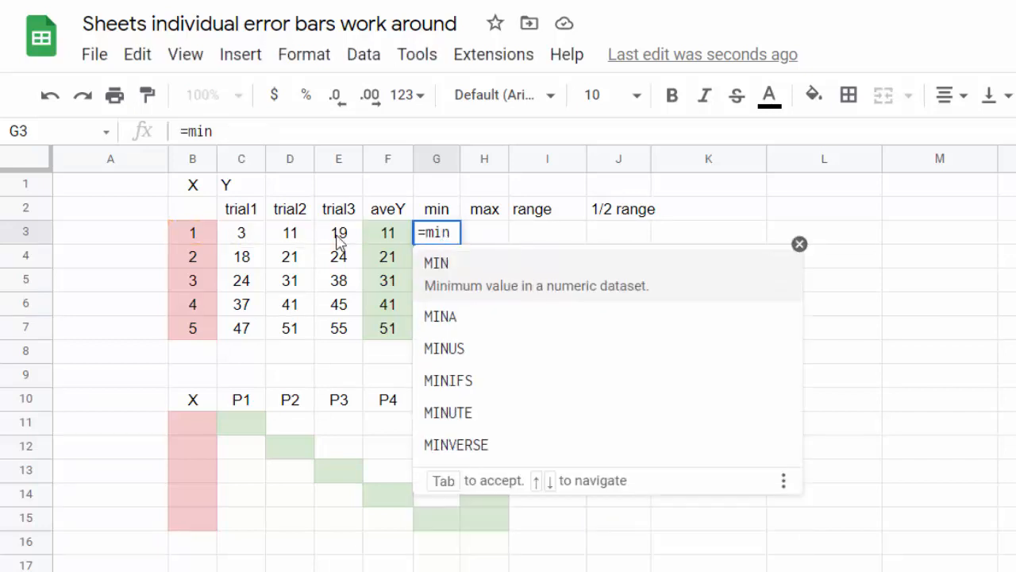
left_click_drag(242, 242, 340, 235)
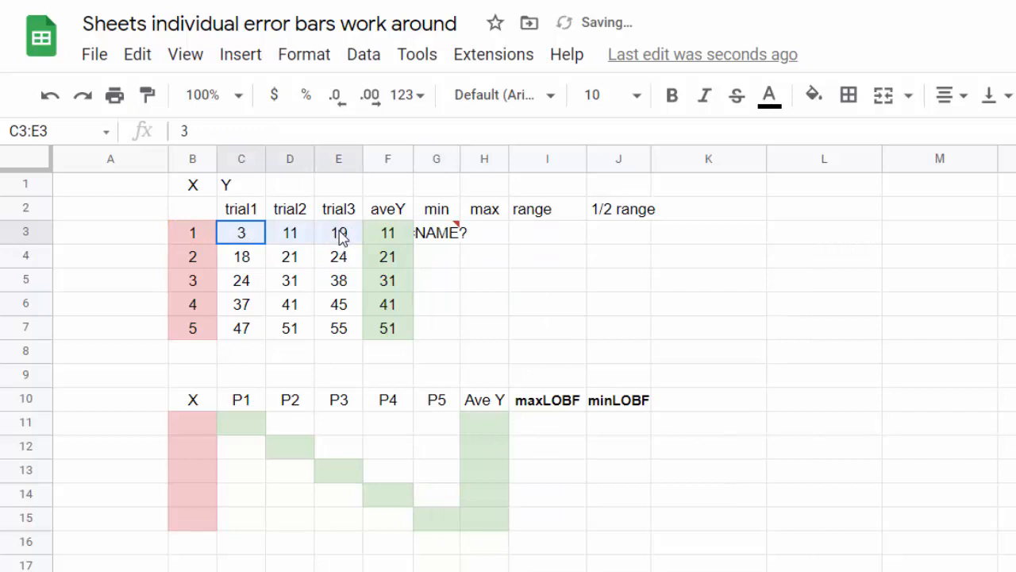
left_click(433, 233)
left_click(245, 129)
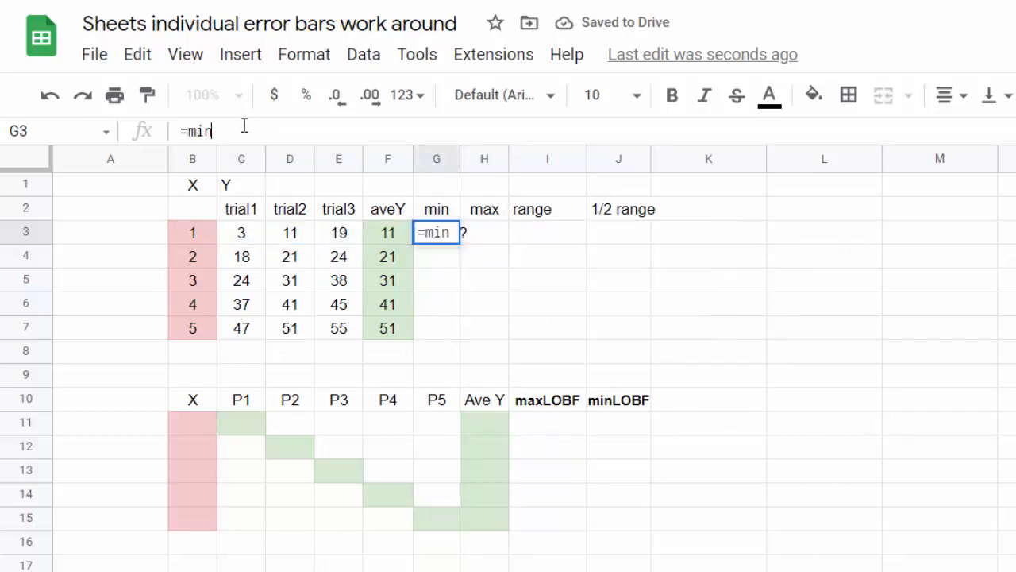
type("/")
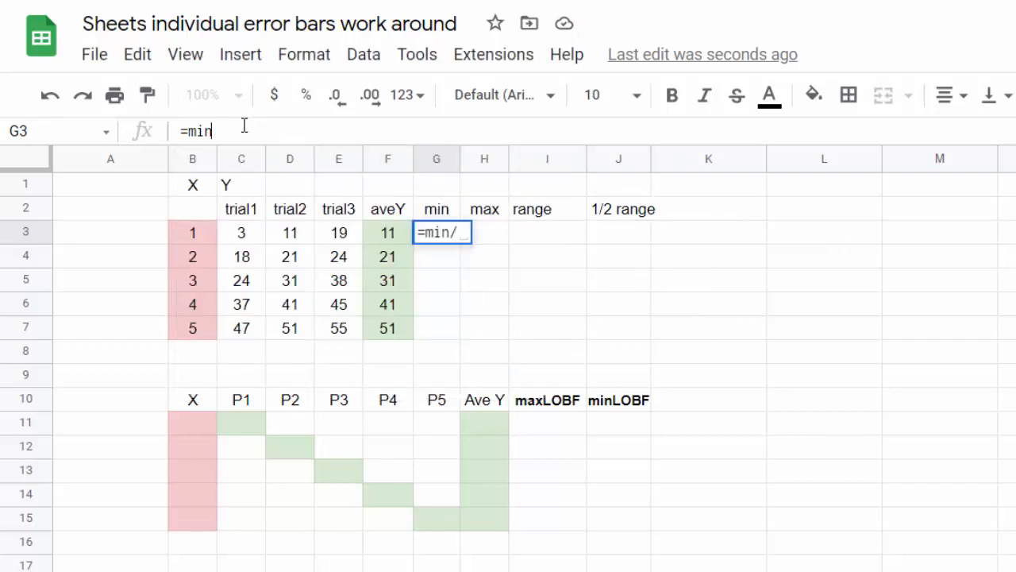
key("BackSpace")
type("(")
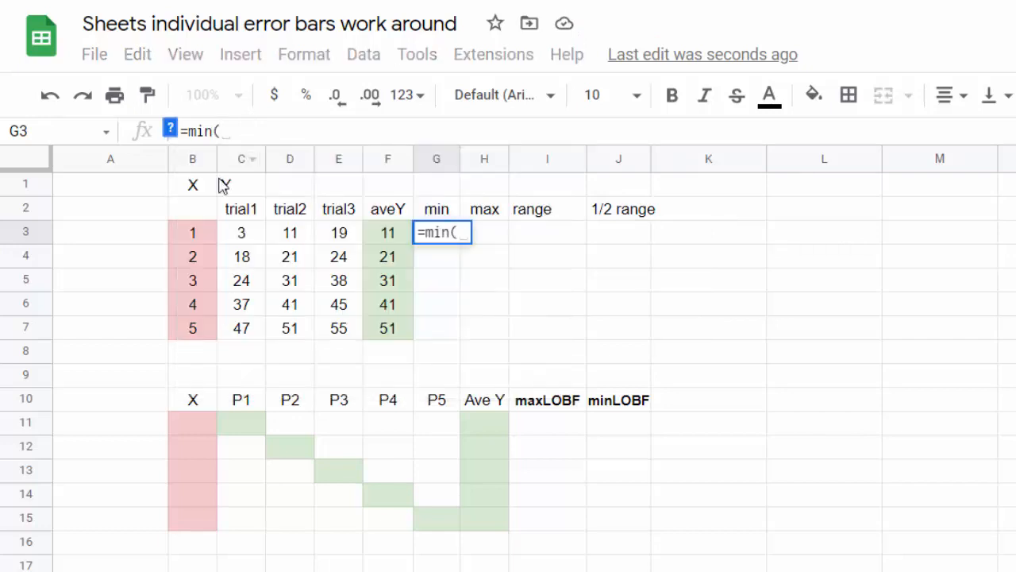
left_click(242, 235)
left_click_drag(284, 239, 334, 238)
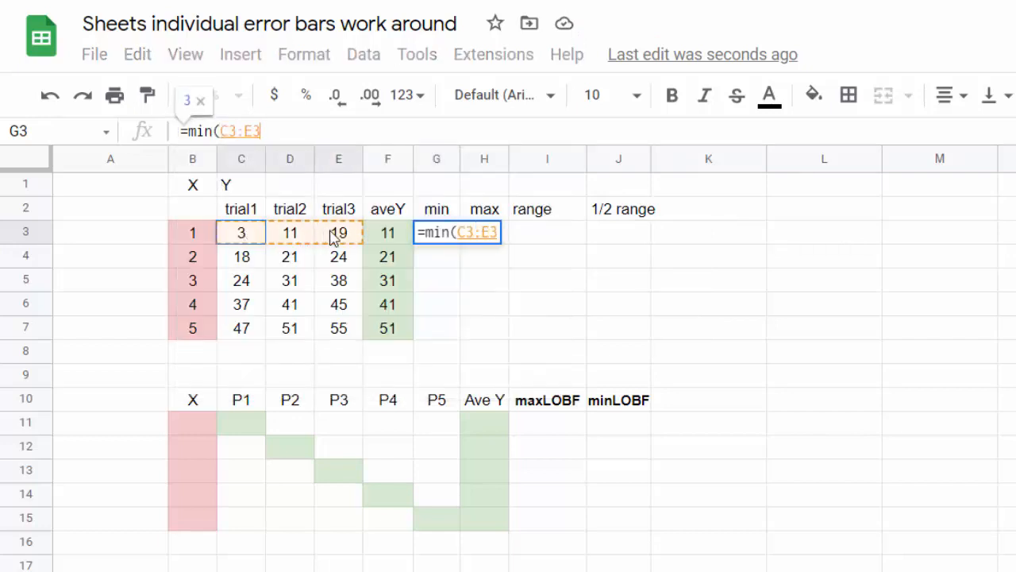
type(")")
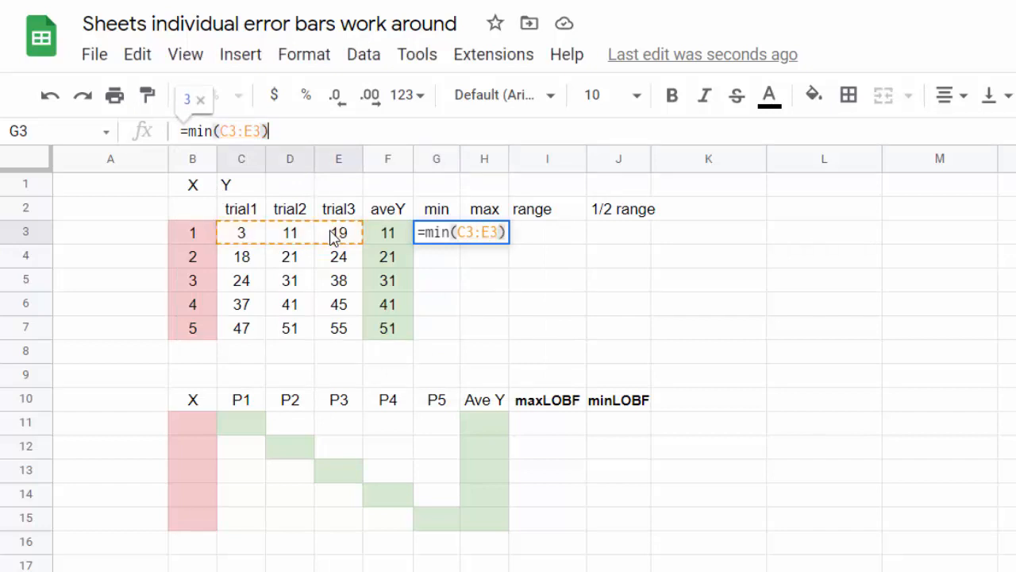
key("Return")
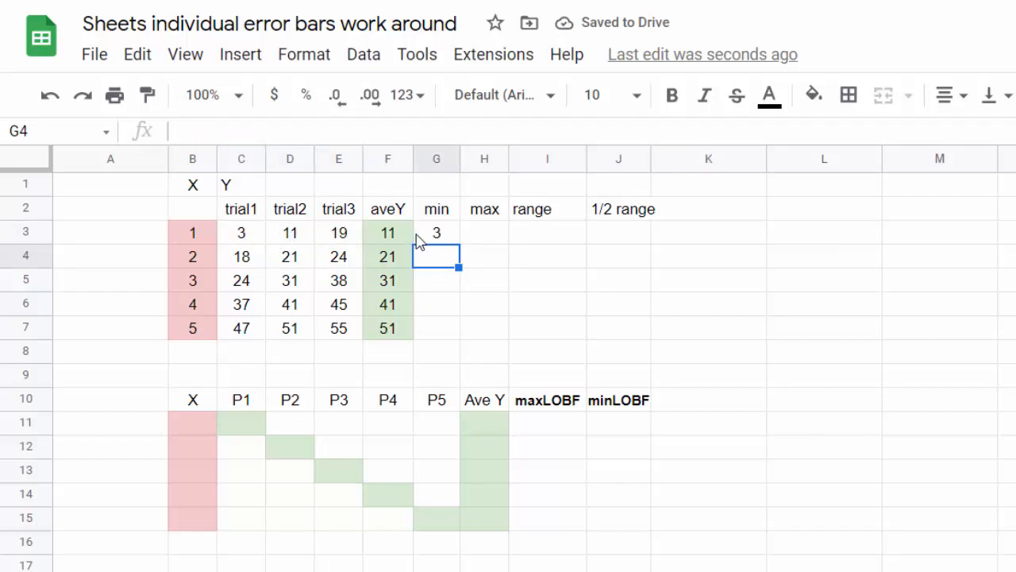
- Enter =MAX(C3:E3) in H3 and fill both min and max formulas down to row 7
left_click(493, 237)
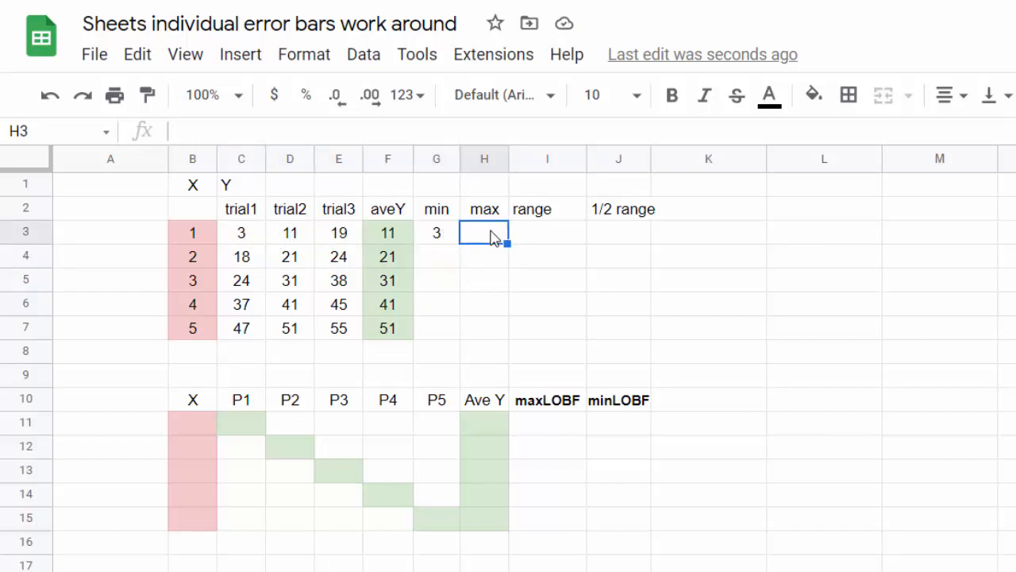
type("=m")
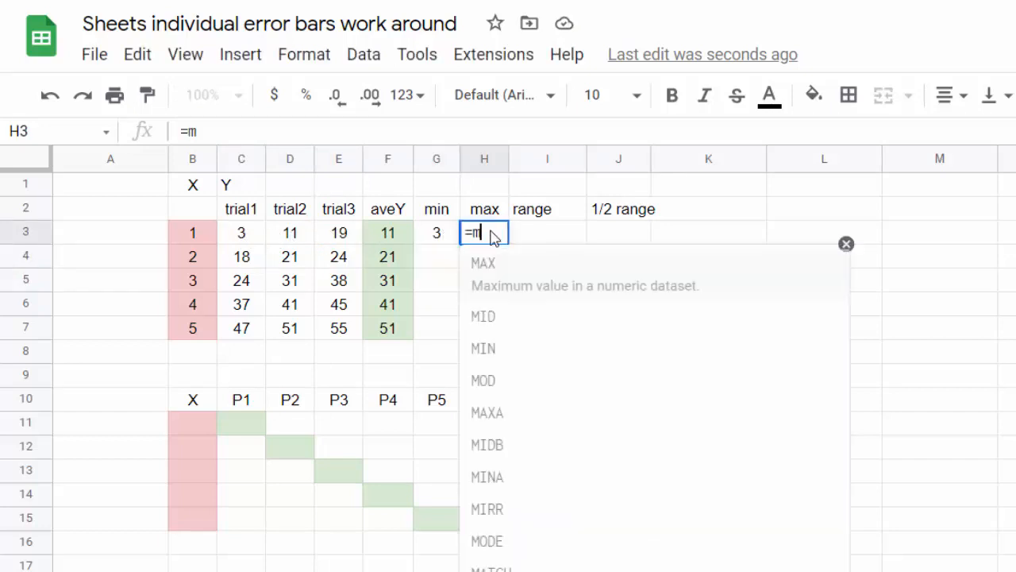
type("ax(")
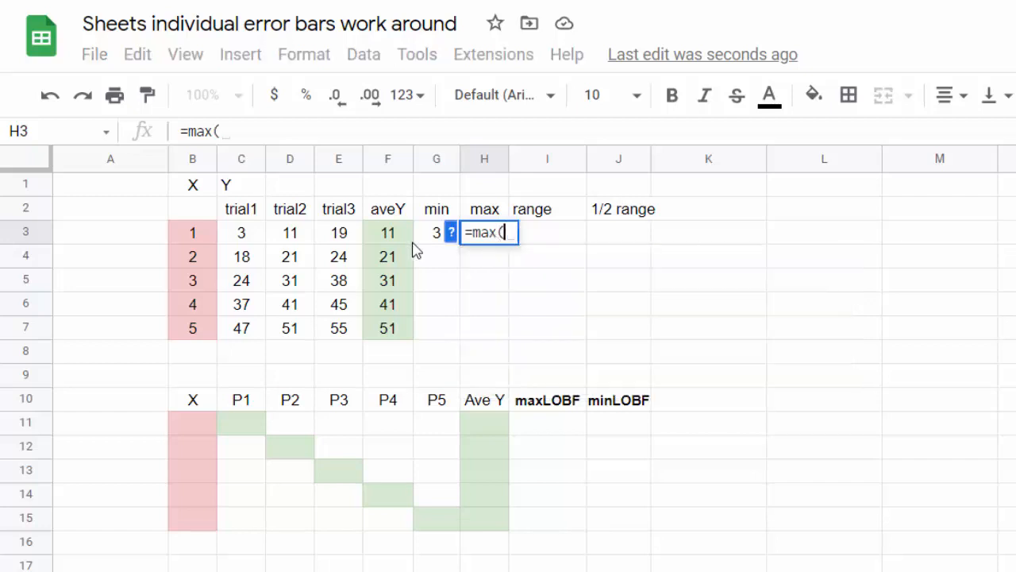
left_click_drag(242, 237, 335, 242)
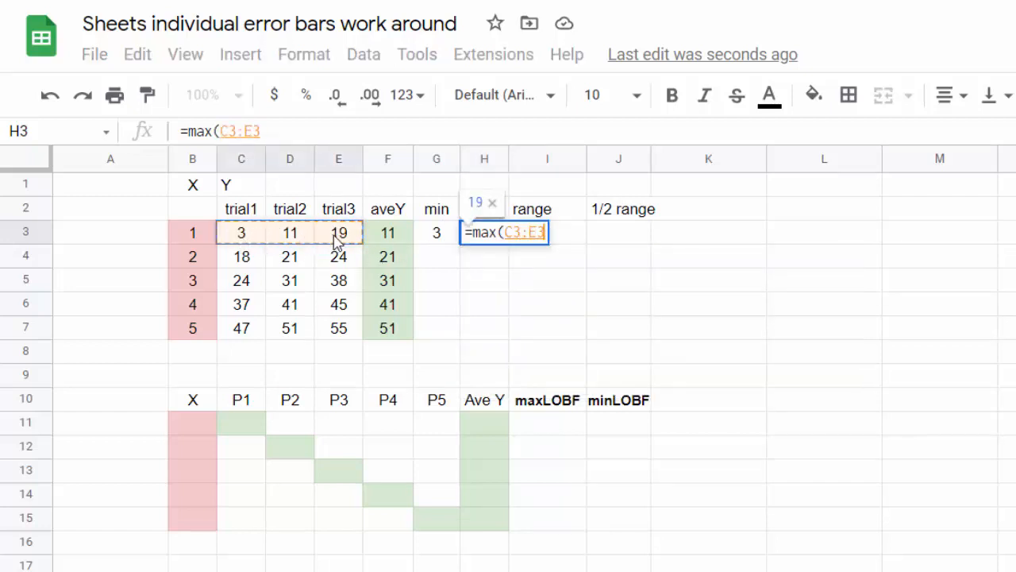
type(")")
key("Return")
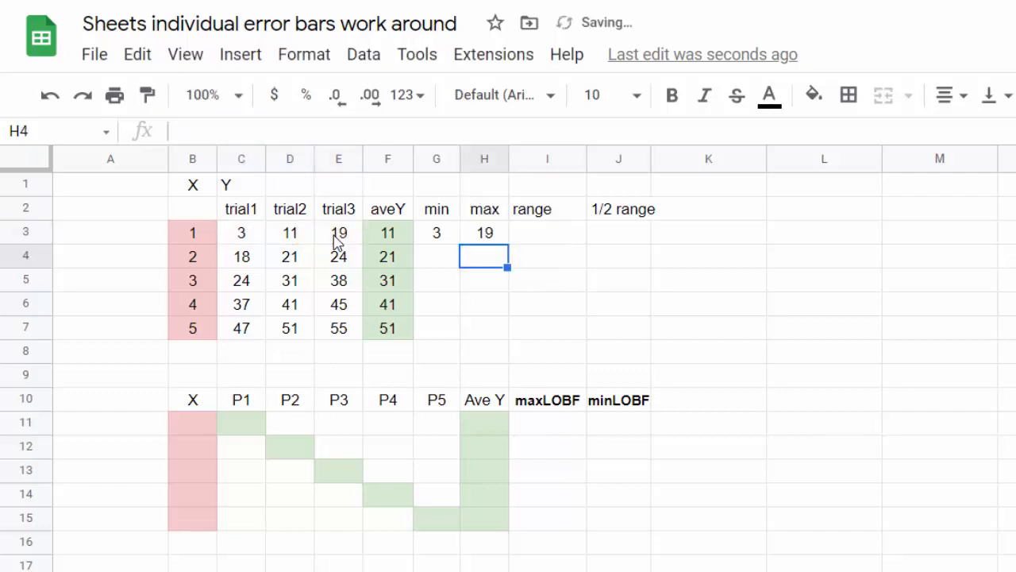
left_click_drag(446, 242, 501, 320)
left_click(550, 236)
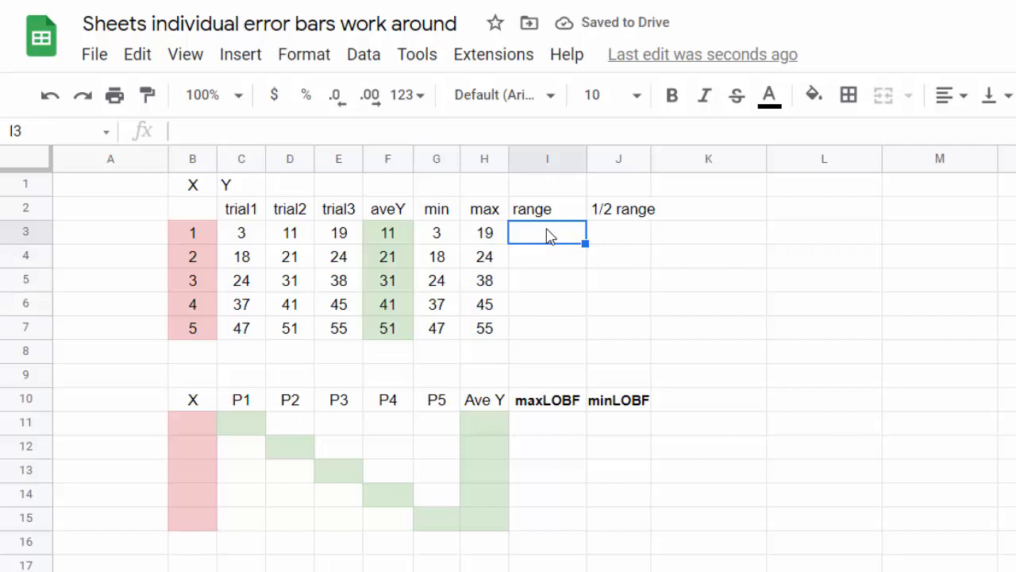
- Enter =H3-G3 in I3 for a range of 16, then fill it down to I7
type("=")
left_click(489, 241)
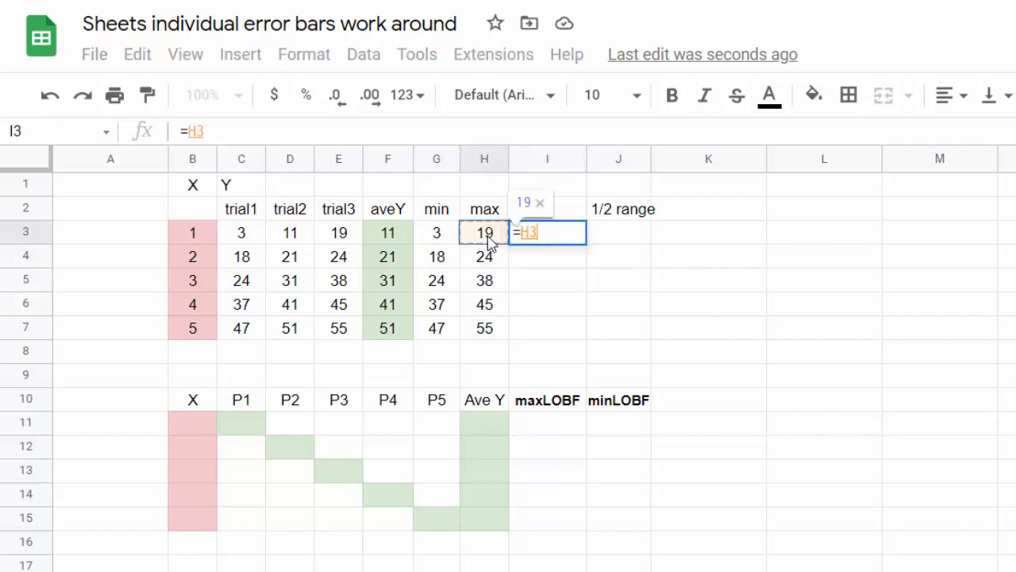
type("-")
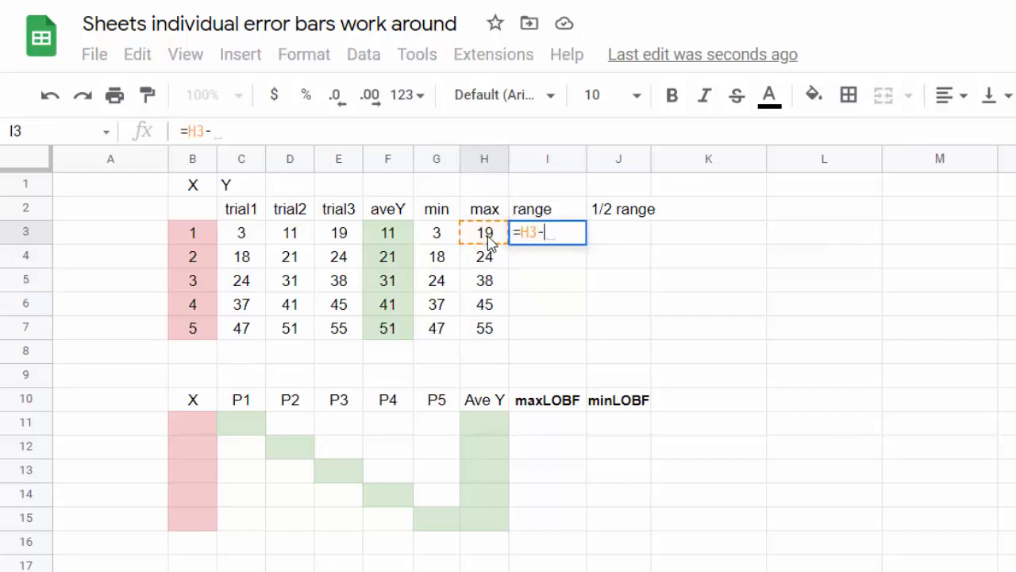
left_click(441, 245)
key("Return")
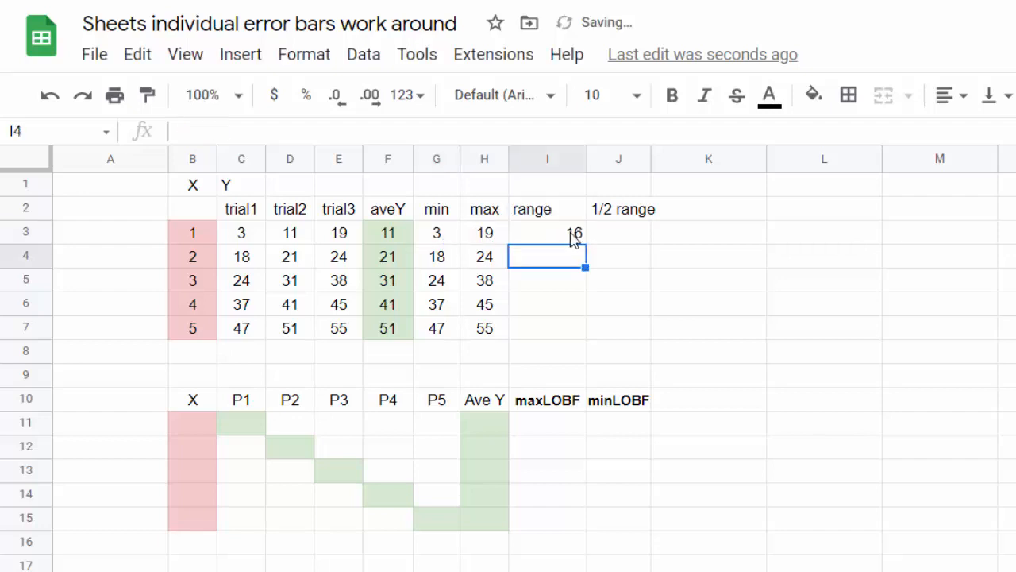
left_click(573, 235)
left_click_drag(581, 238, 582, 329)
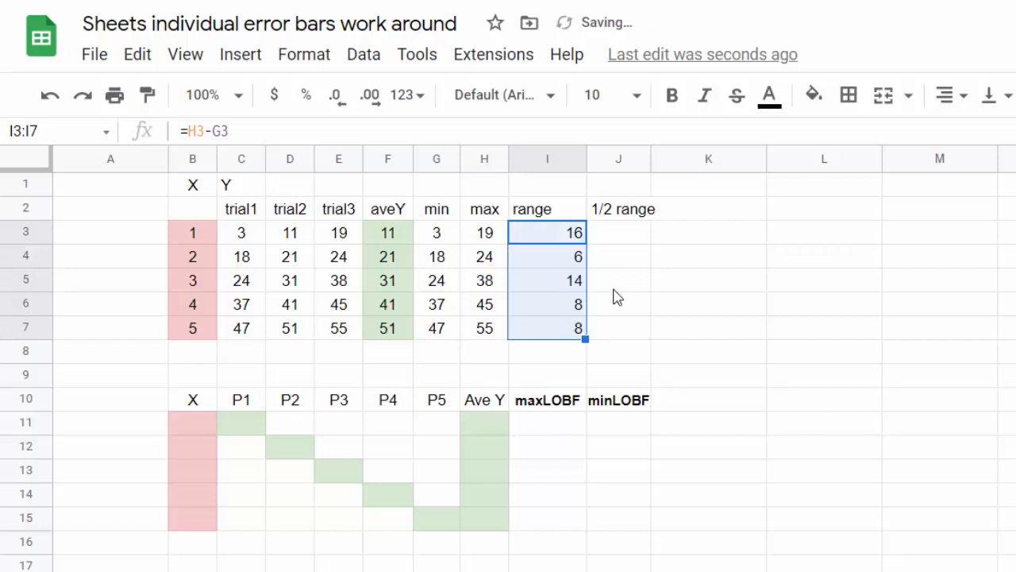
- Enter =I3/2 in J3 and fill it down to J7, giving 8, 3, 7, 4, 4
left_click(639, 238)
type("=")
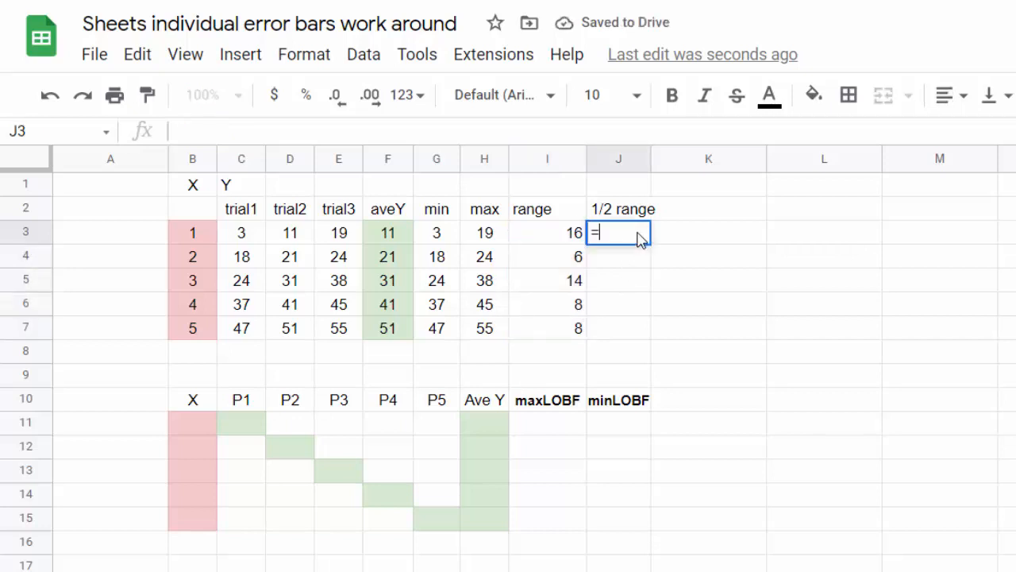
left_click(566, 242)
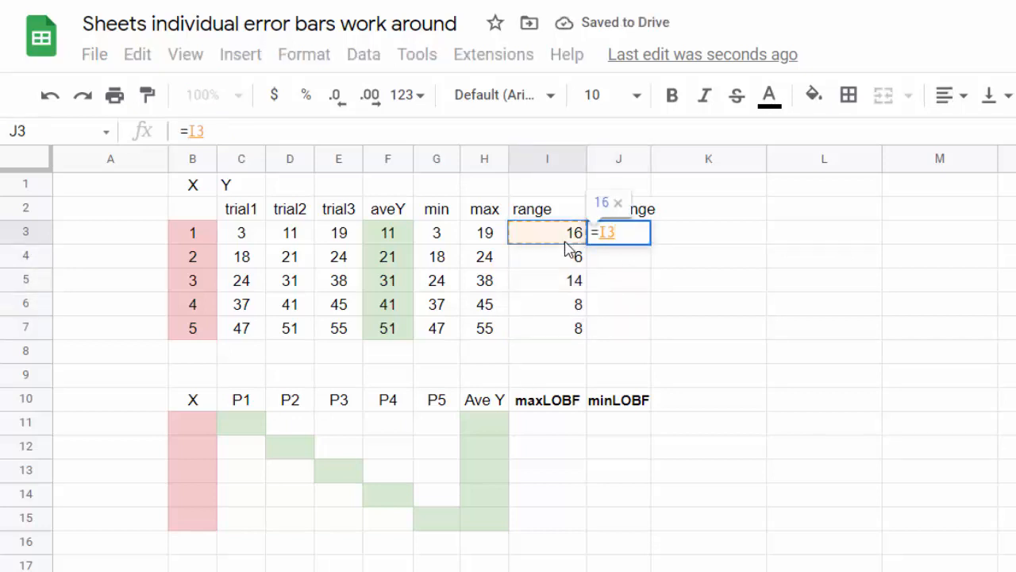
type("/2")
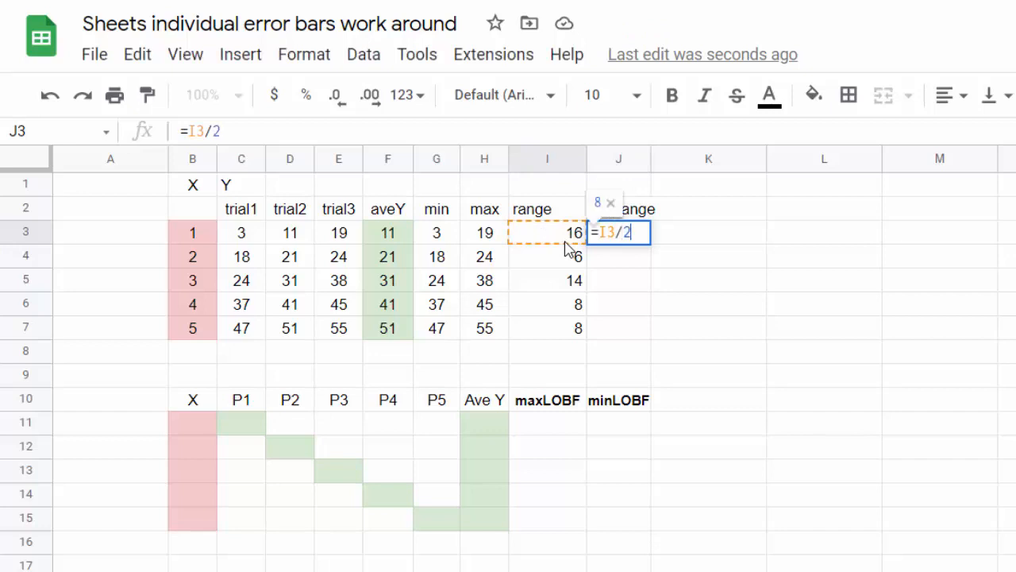
key("Return")
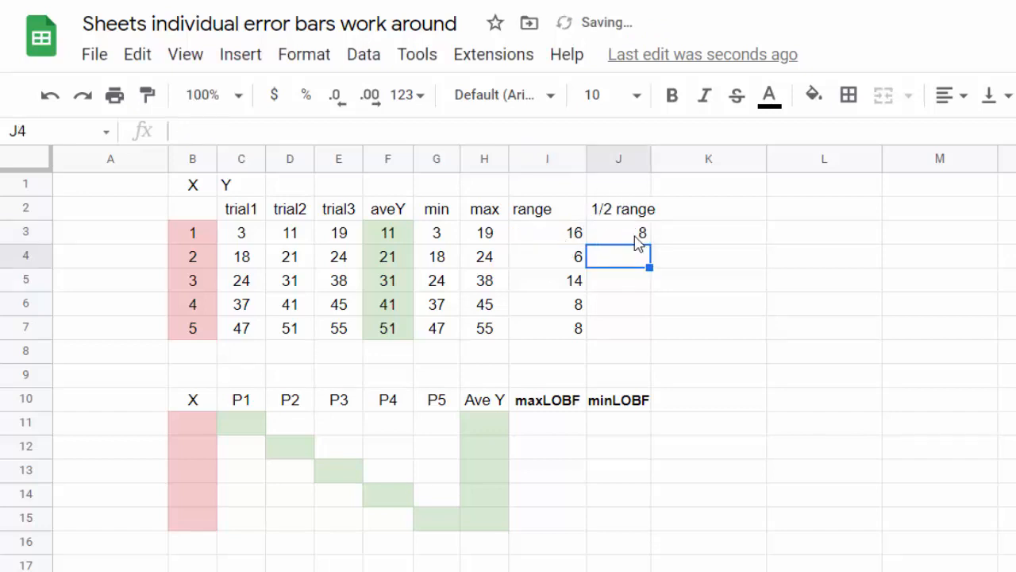
left_click(639, 238)
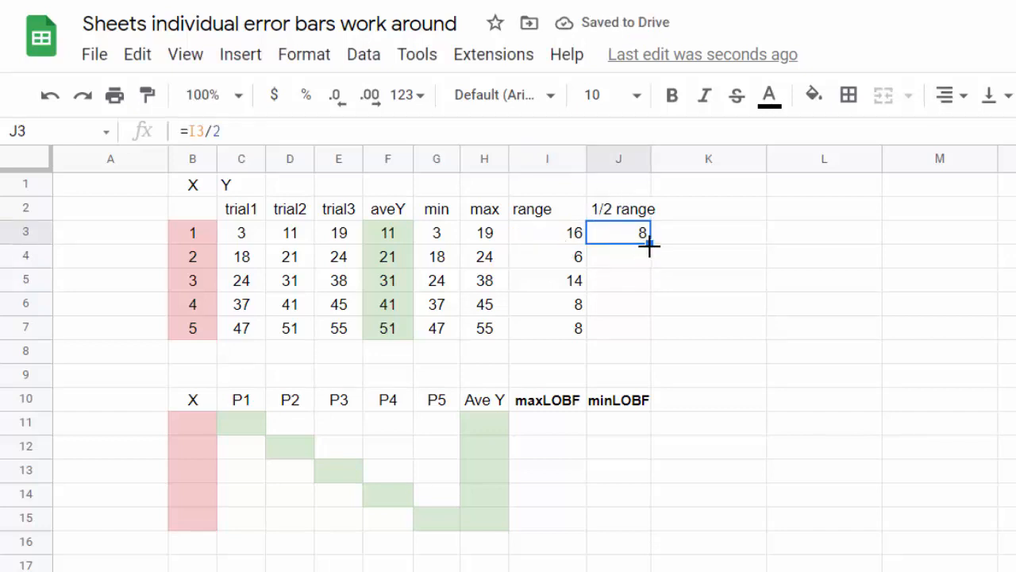
left_click_drag(650, 243, 649, 334)
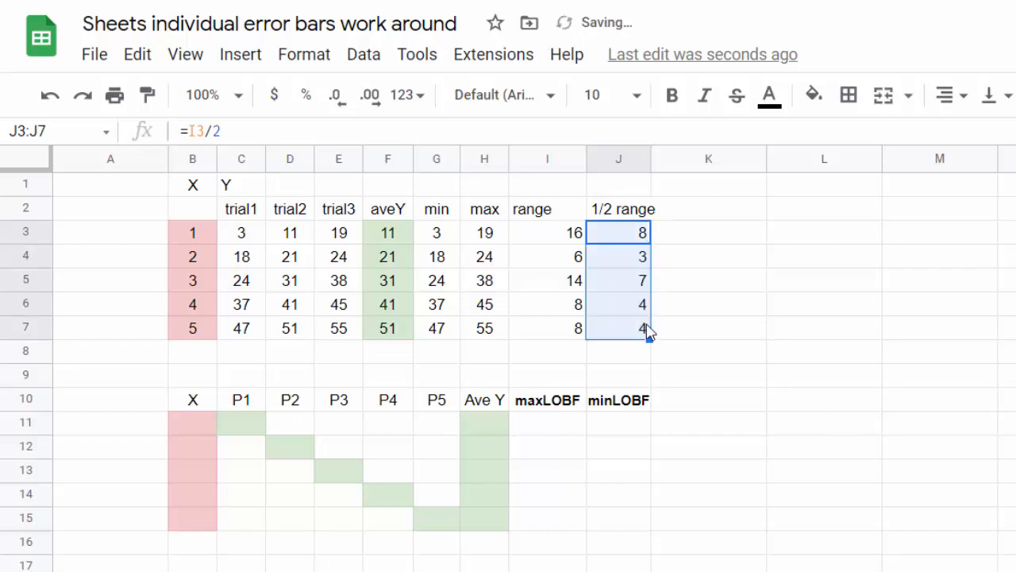
left_click(750, 315)
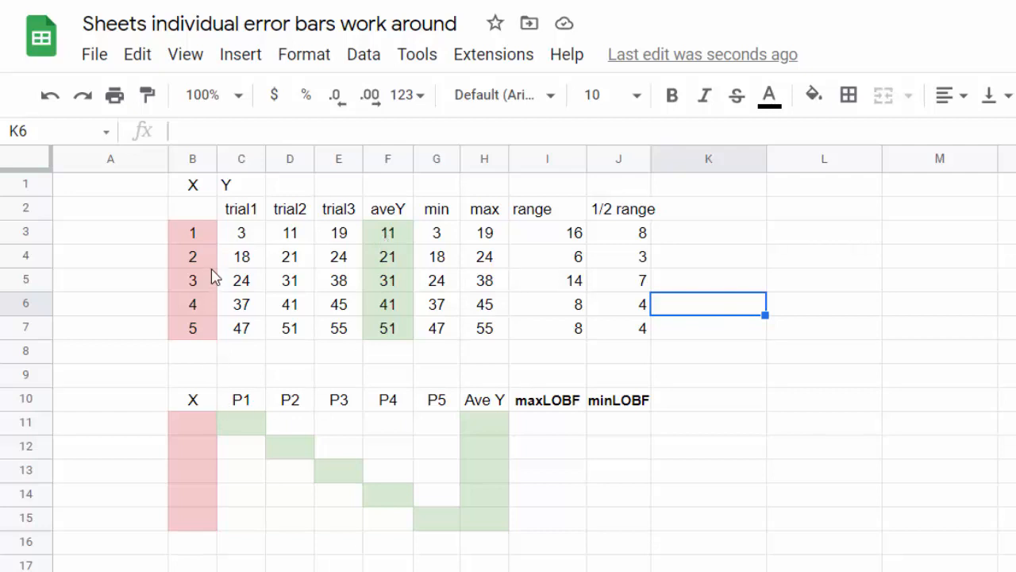
- Copy the X values B3:B7 into B11:B15
left_click_drag(195, 238, 197, 332)
key("ctrl+c")
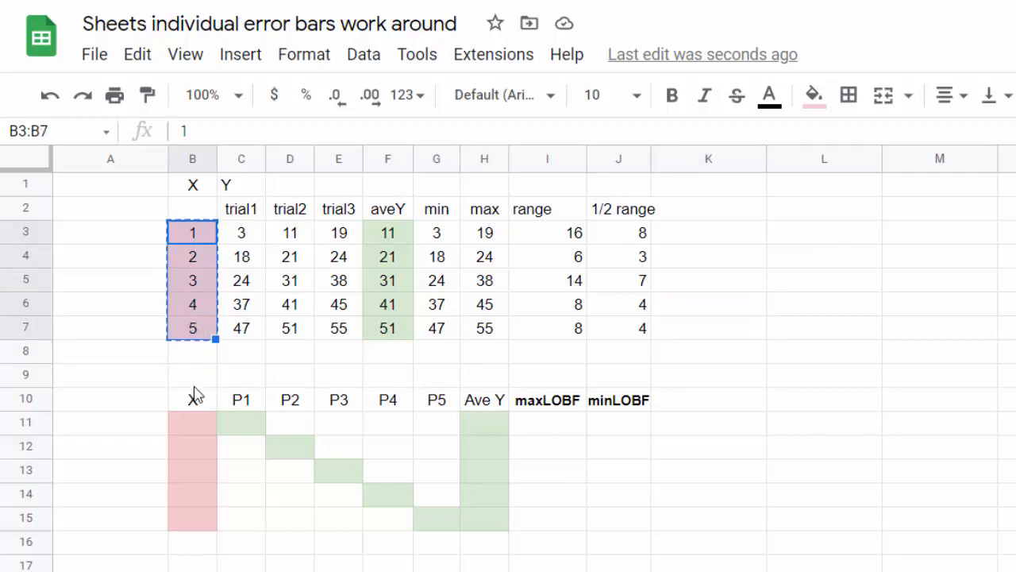
left_click(191, 424)
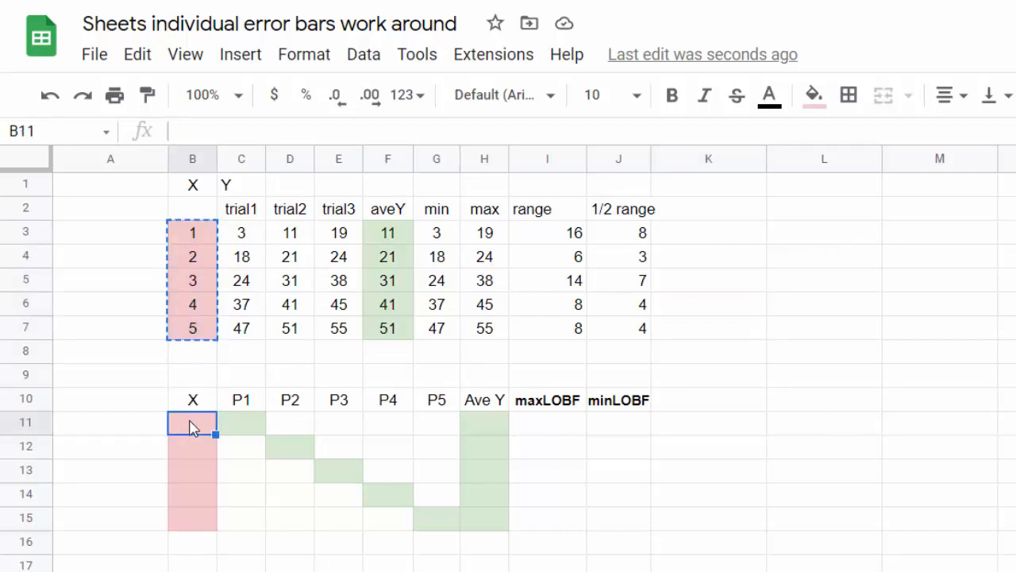
key("ctrl+v")
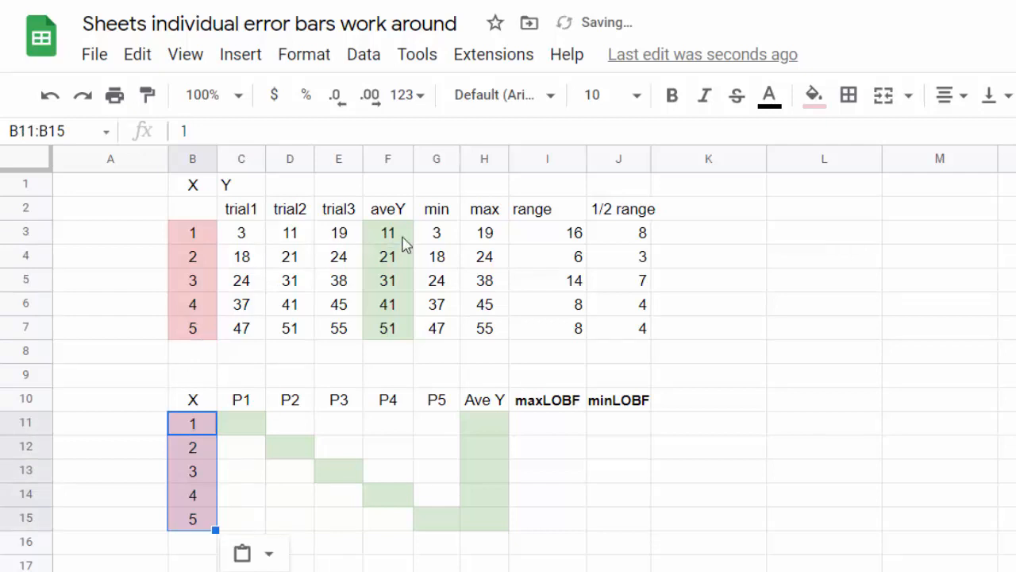
- Paste the first average into C11 as the value 11 only, then copy F4
left_click(404, 241)
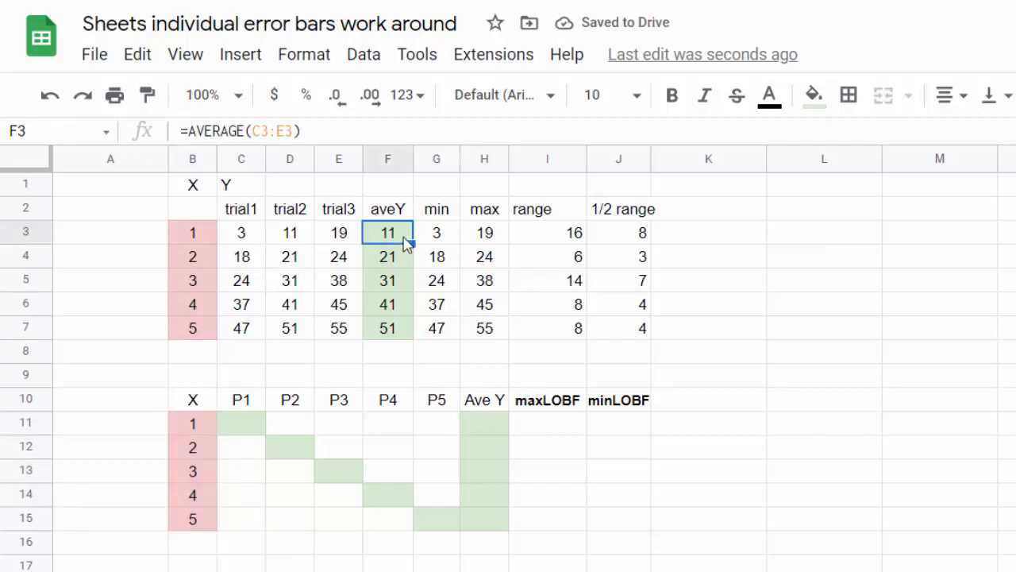
key("ctrl+c")
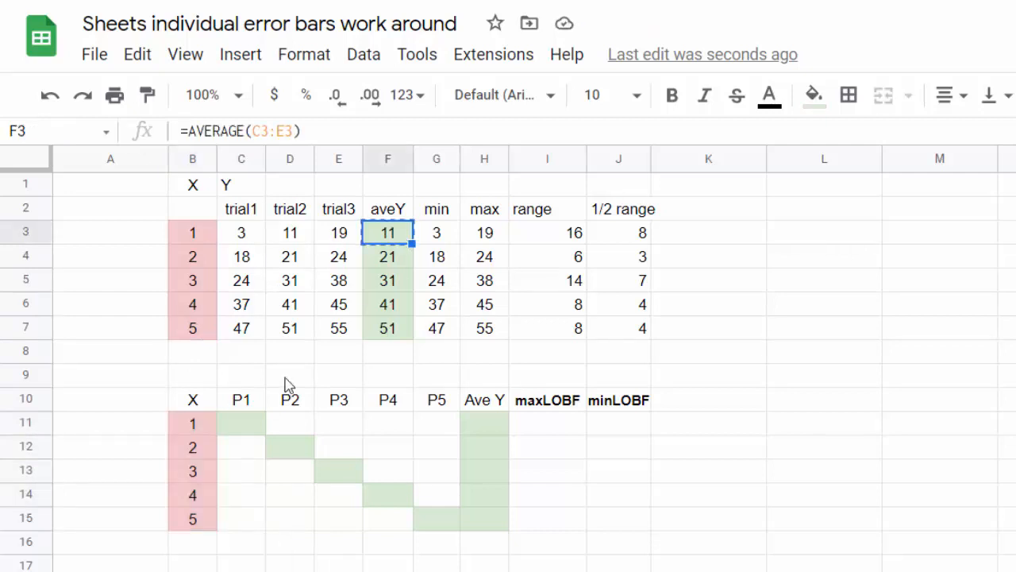
left_click(243, 425)
key("ctrl+v")
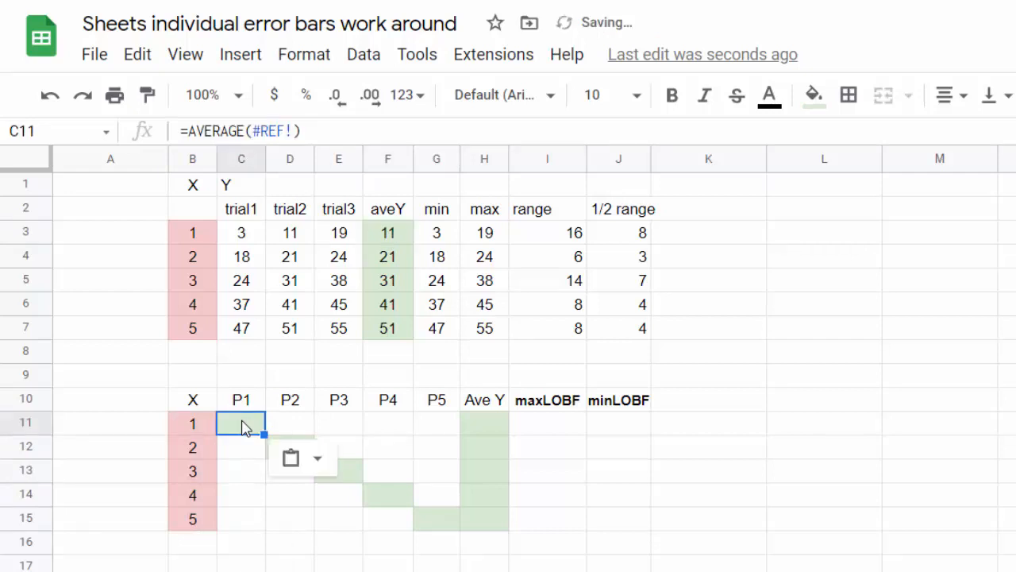
left_click(320, 459)
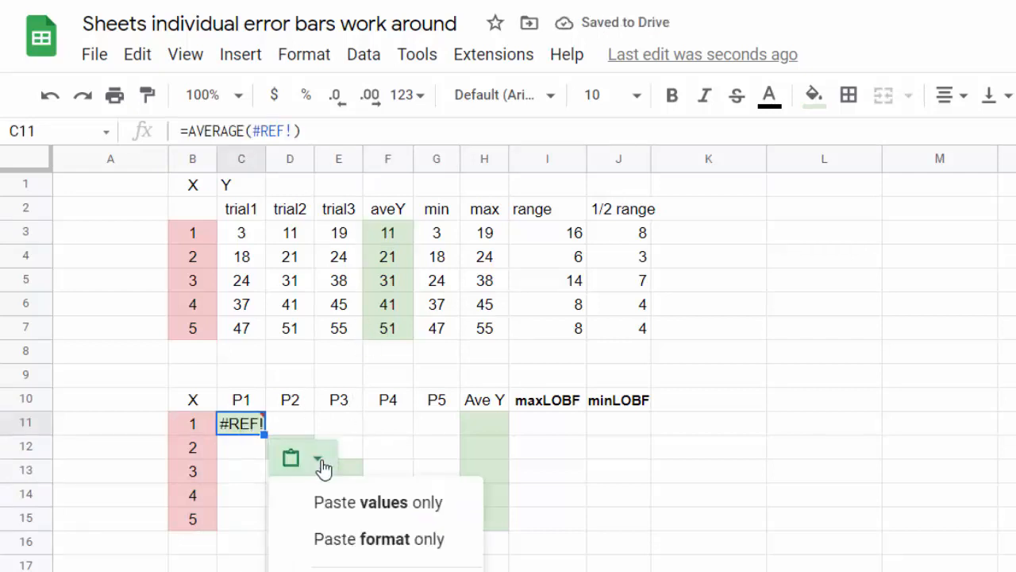
left_click(370, 500)
left_click(411, 445)
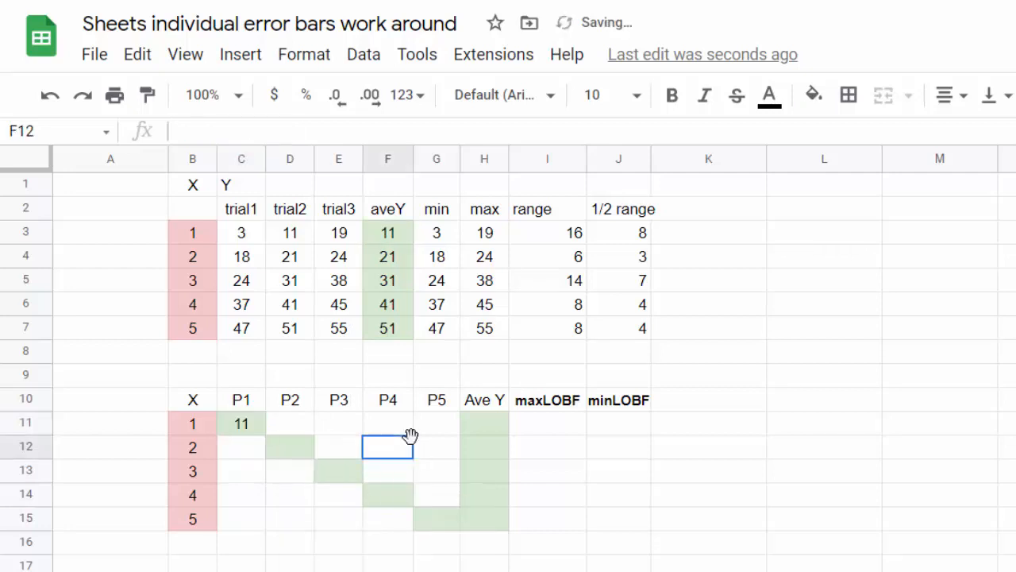
left_click(406, 260)
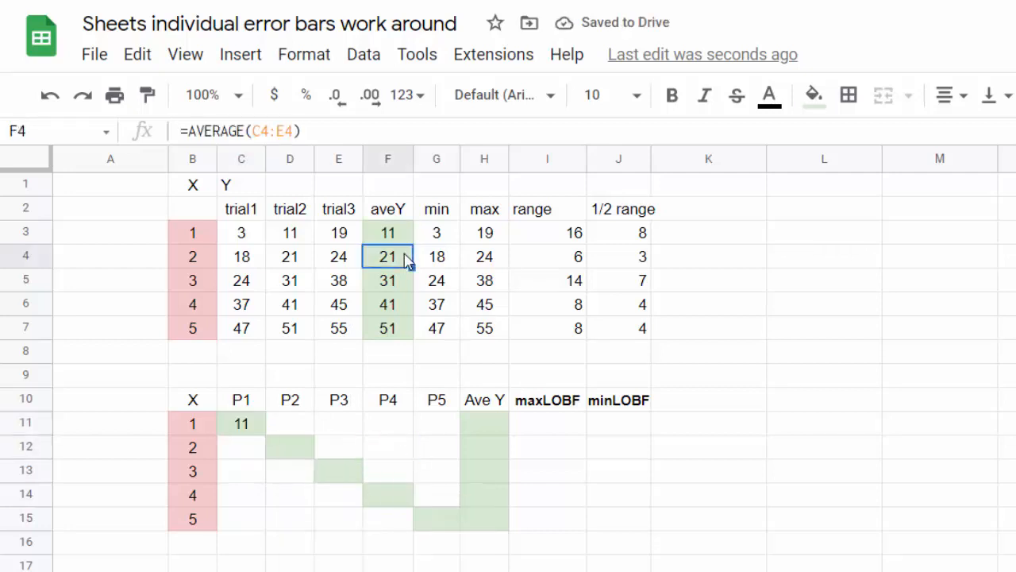
key("ctrl+c")
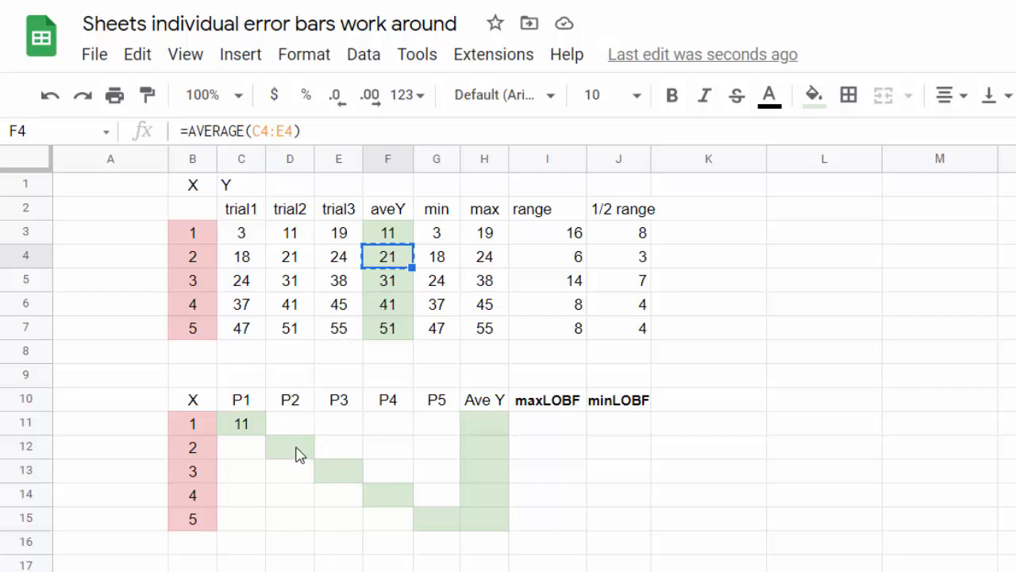
left_click(297, 451)
- Paste into D12 under P2, then overwrite it with 21
right_click(299, 453)
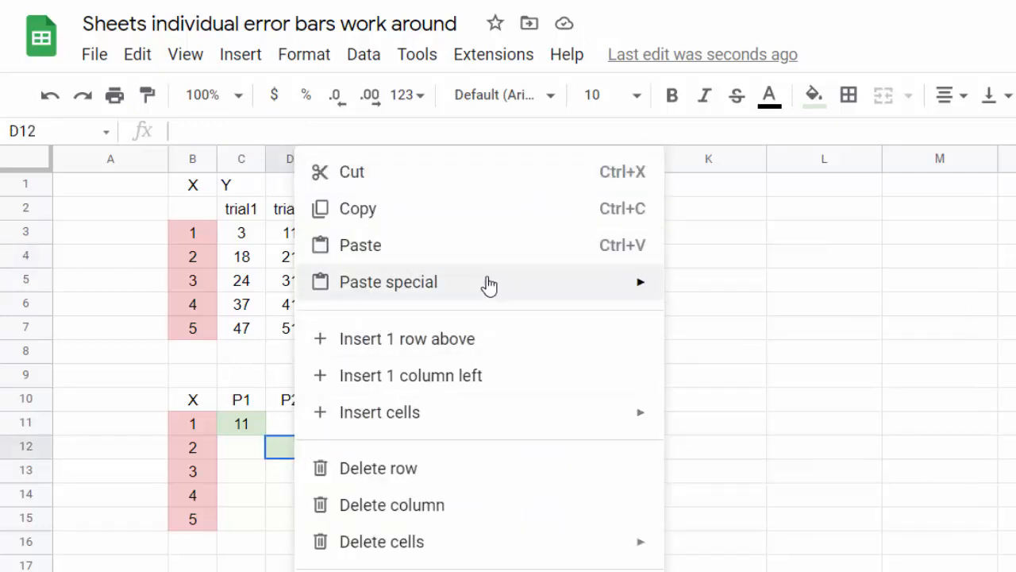
left_click(474, 249)
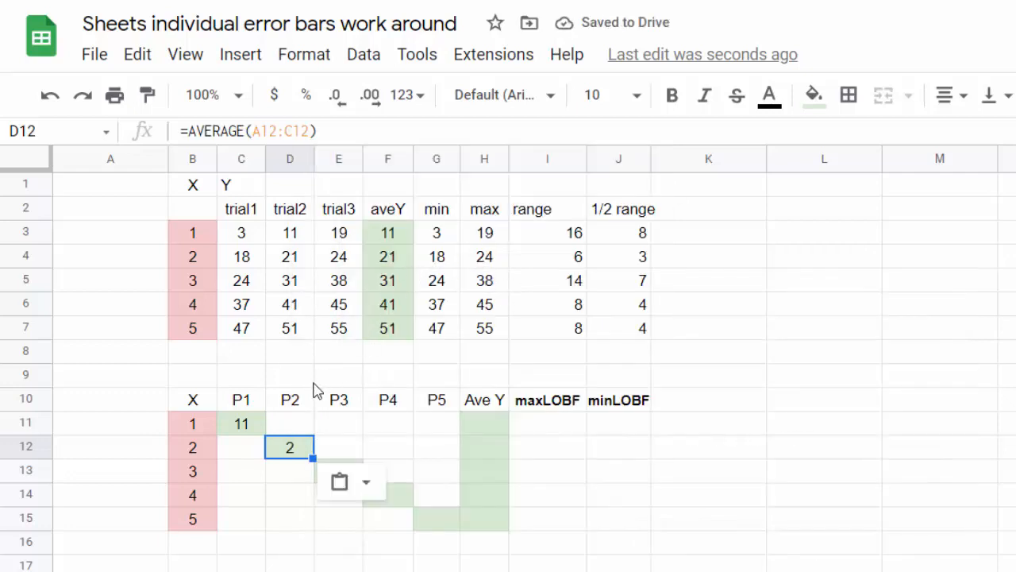
left_click(287, 455)
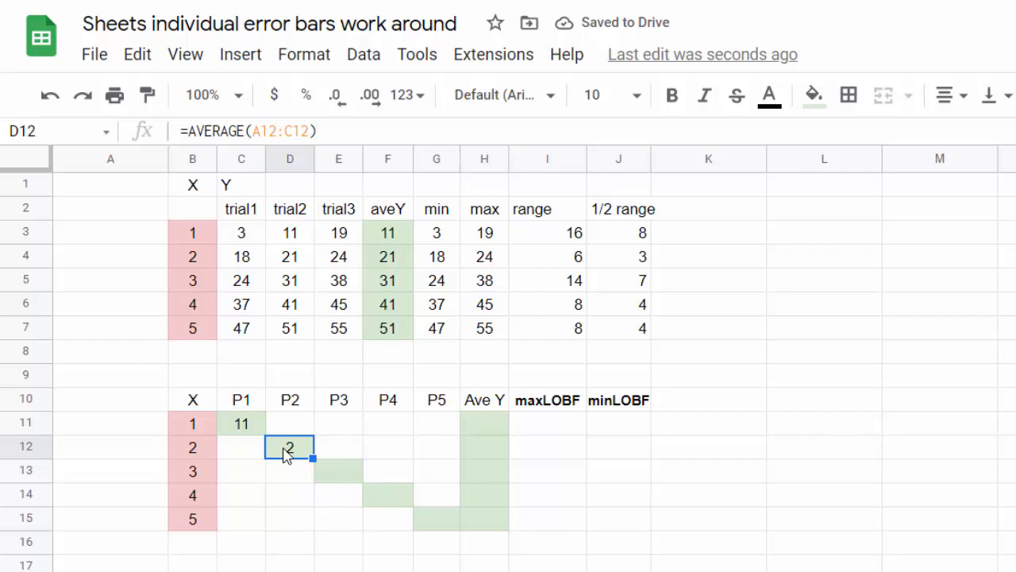
type("21")
key("Return")
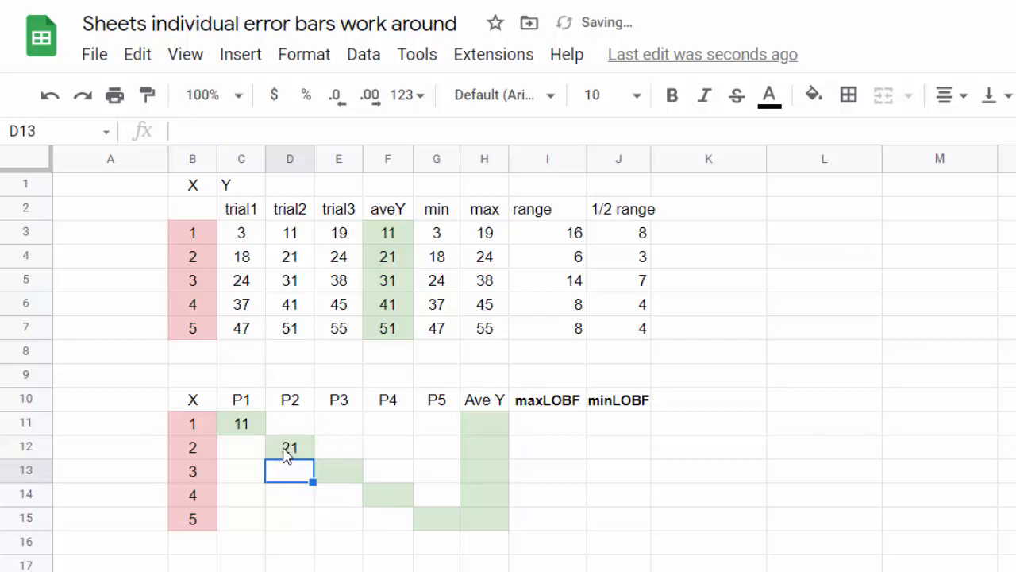
- Type 31 in E13, 41 in F14 and 51 in G15 along the diagonal
key("Right")
type("31")
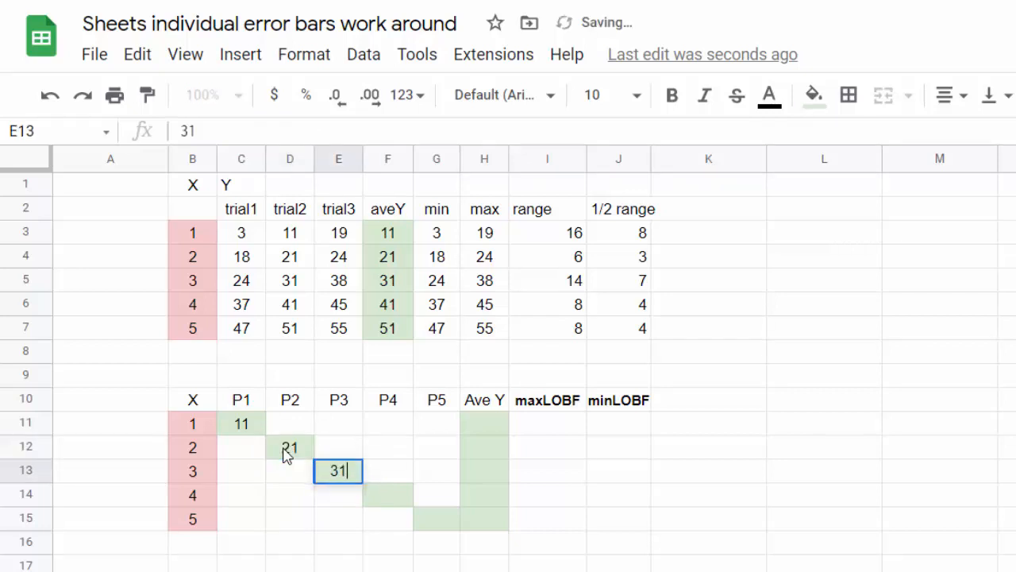
key("Tab")
key("Down")
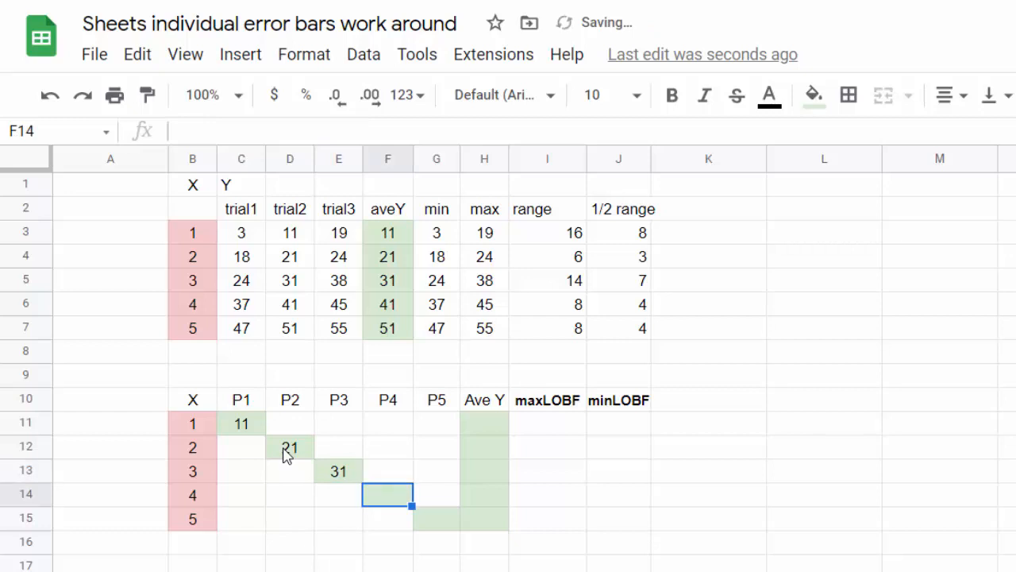
type("41")
key("Tab")
key("Down")
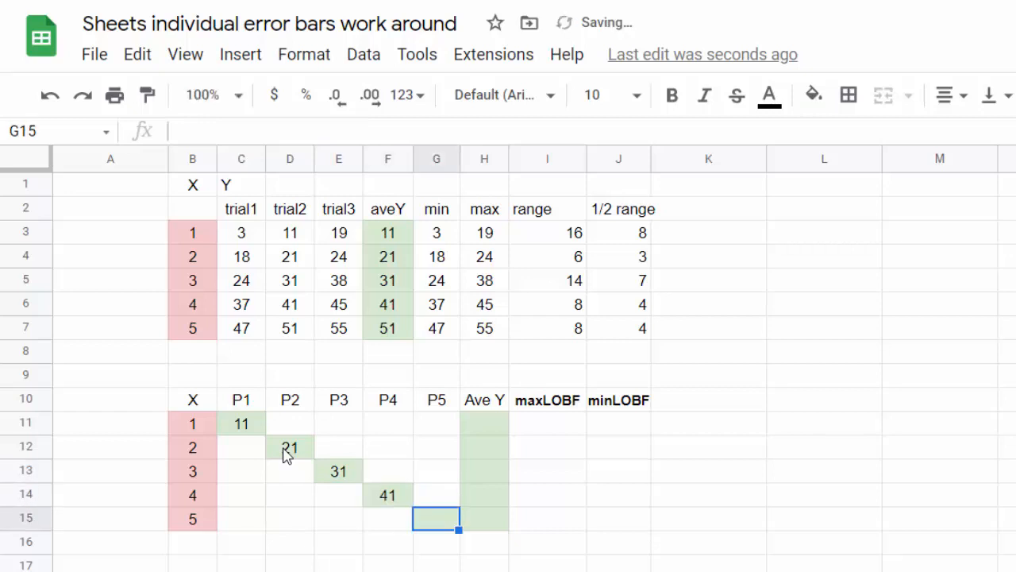
type("51")
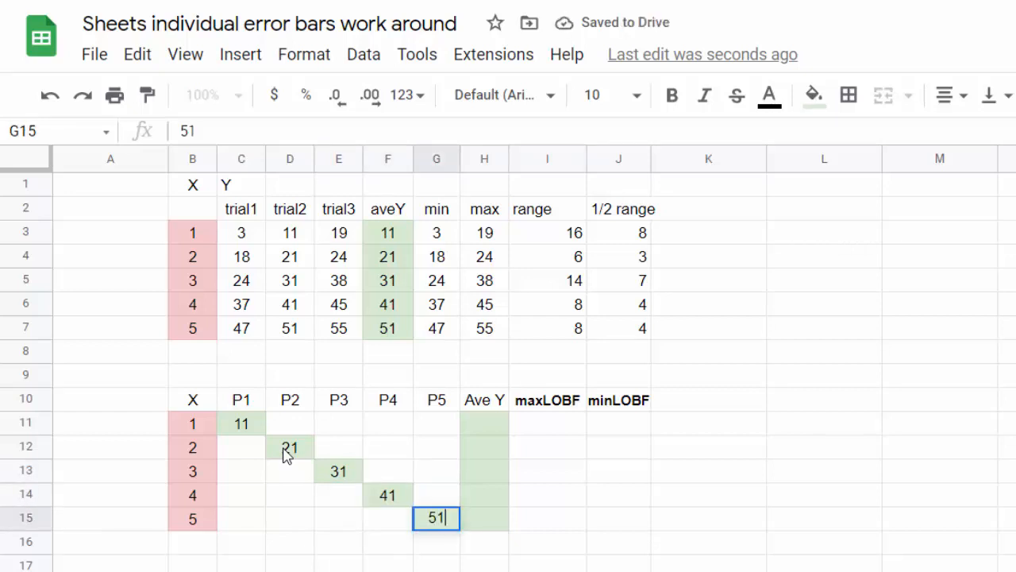
key("Tab")
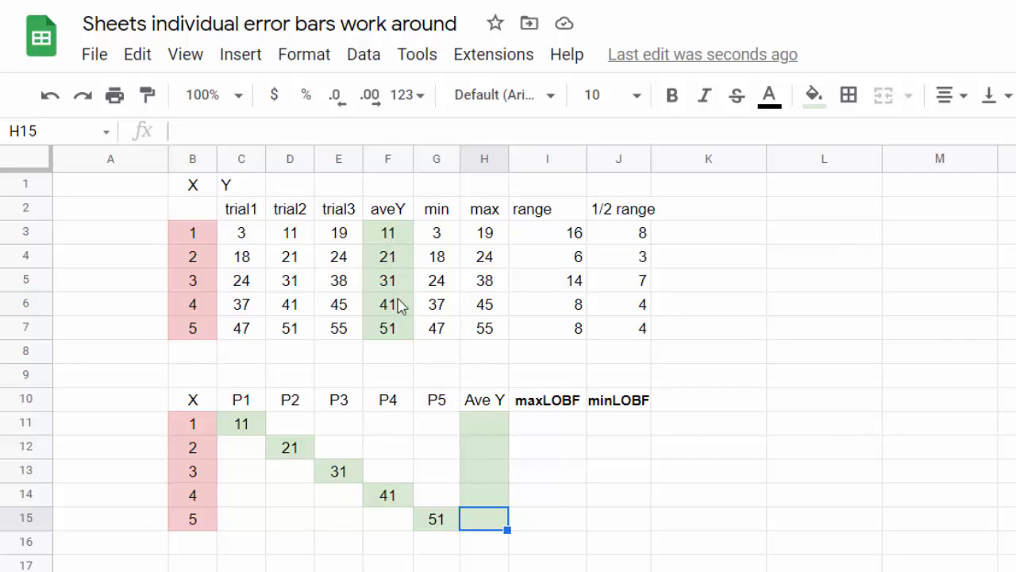
- Copy the aveY values F3:F7 into H11:H15 as values only
left_click_drag(387, 232, 401, 338)
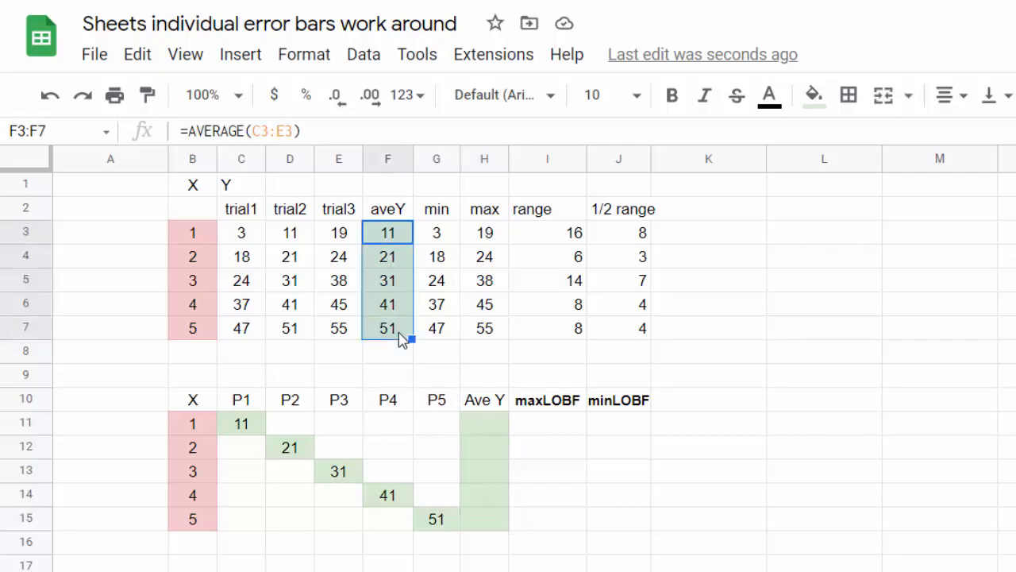
key("ctrl+c")
left_click(493, 431)
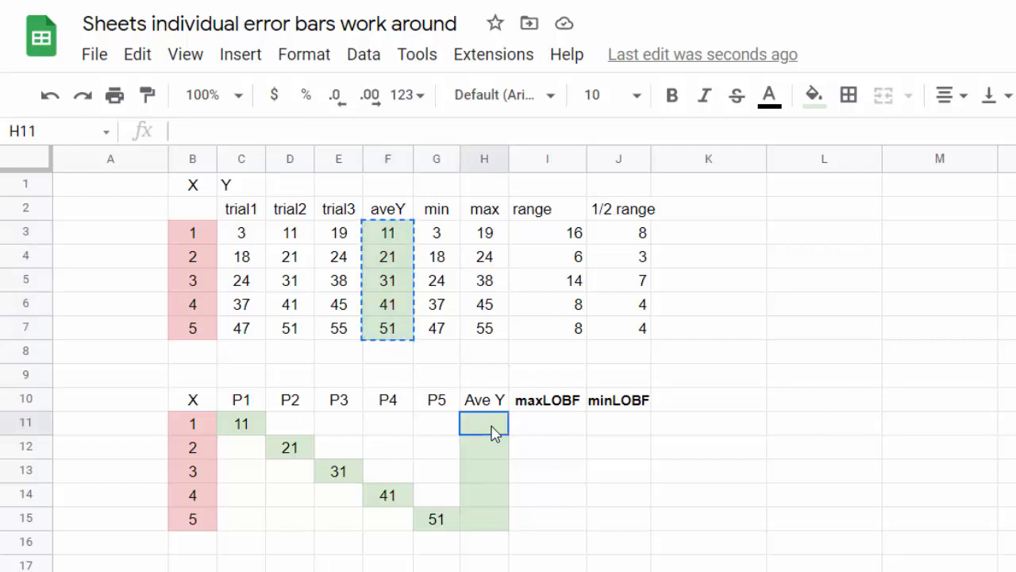
key("ctrl+v")
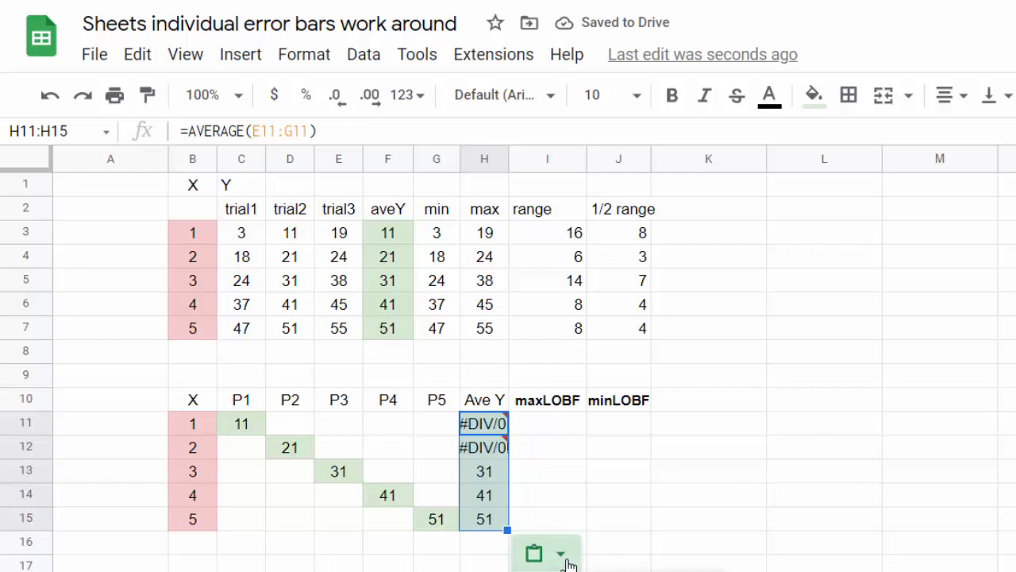
key("ctrl+shift+v")
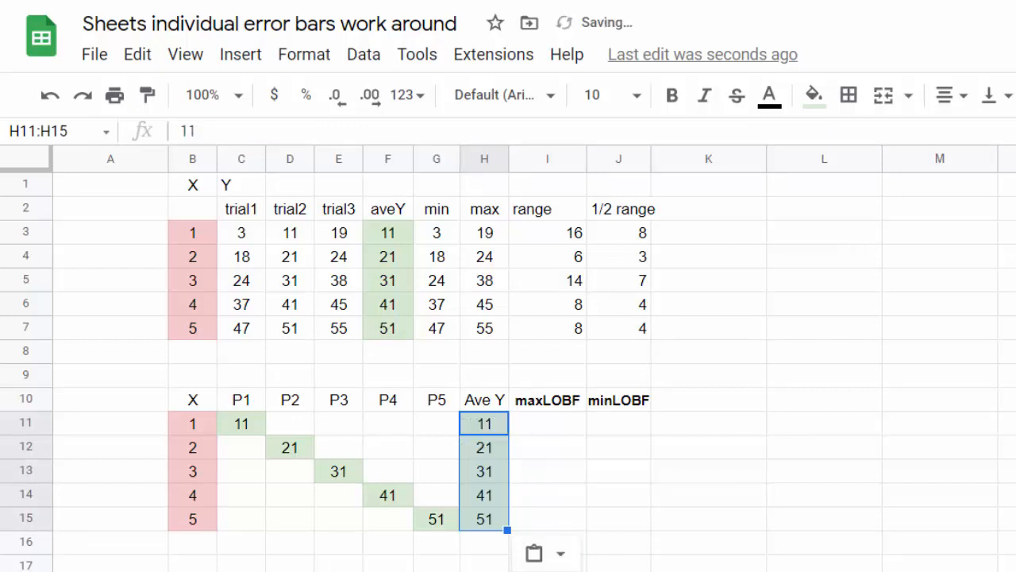
left_click(607, 477)
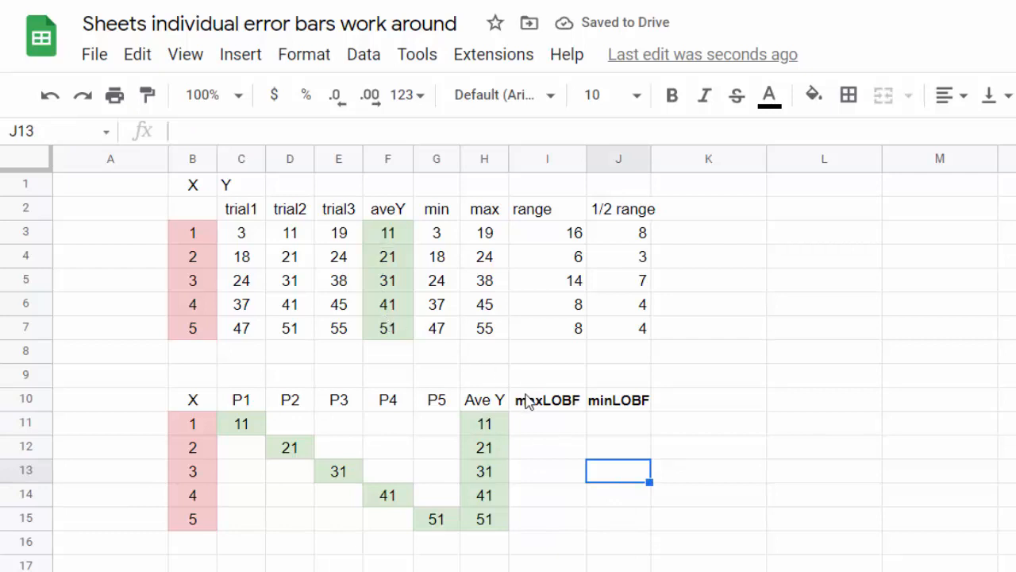
left_click(559, 428)
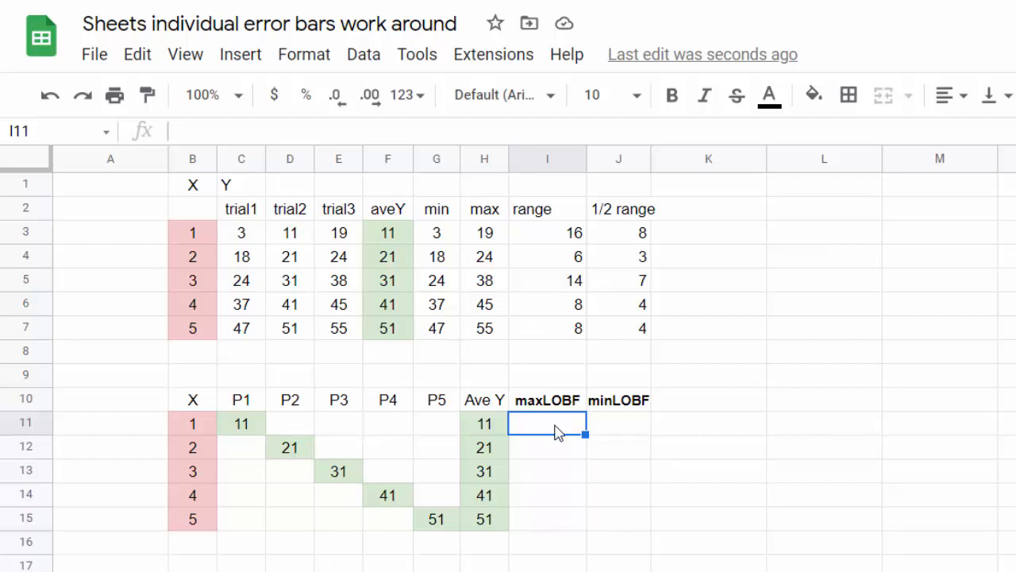
- Enter =11-8 in I11 and =11+8 in J11 for starting values 3 and 19
type("=11-8")
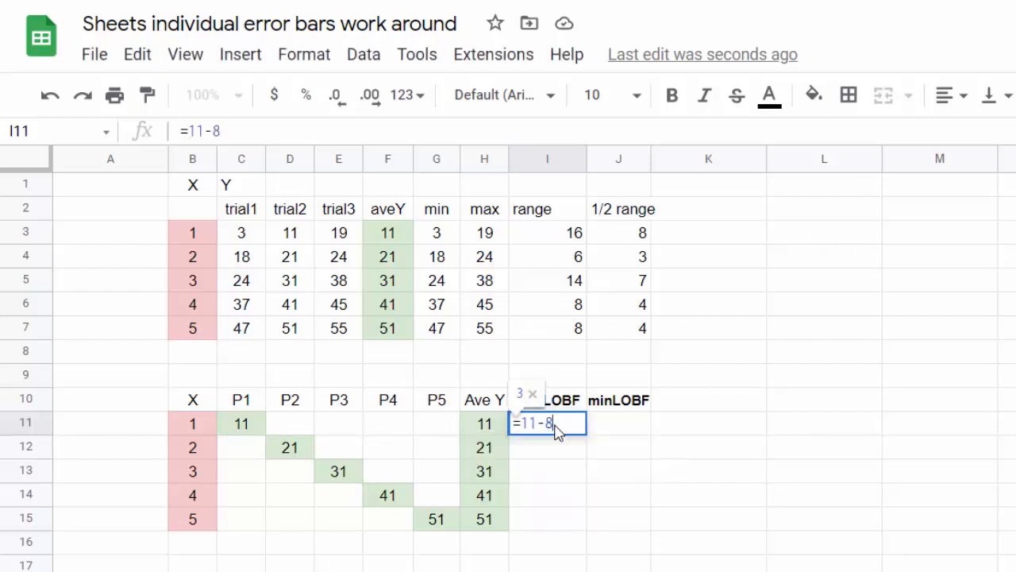
key("Return")
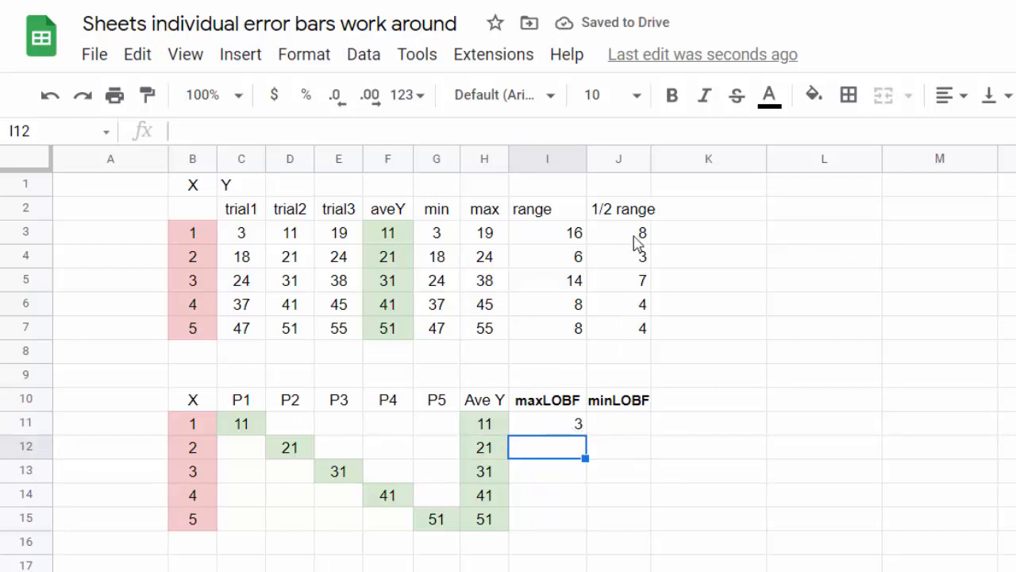
left_click(623, 429)
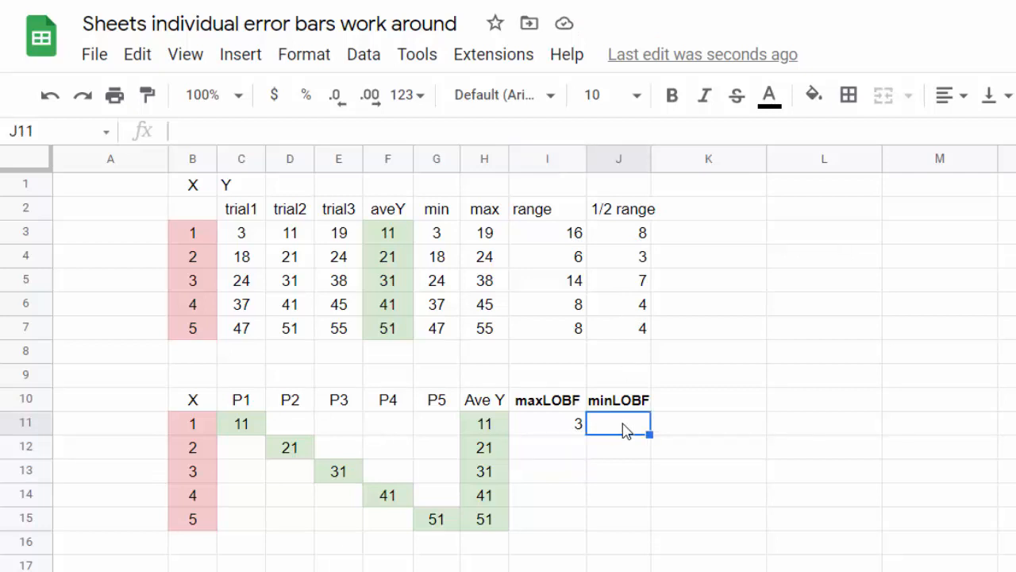
type("1=")
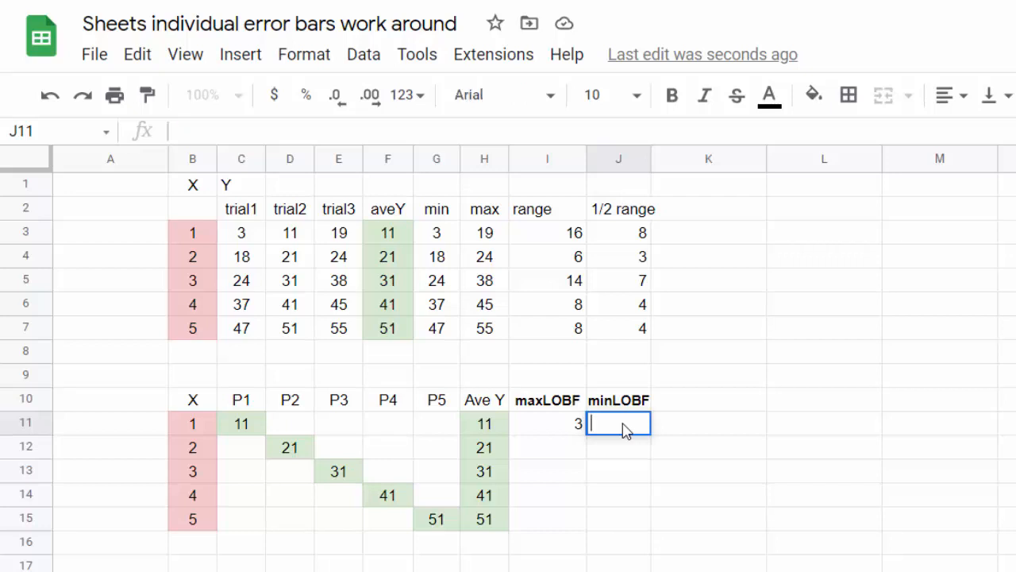
type("11+")
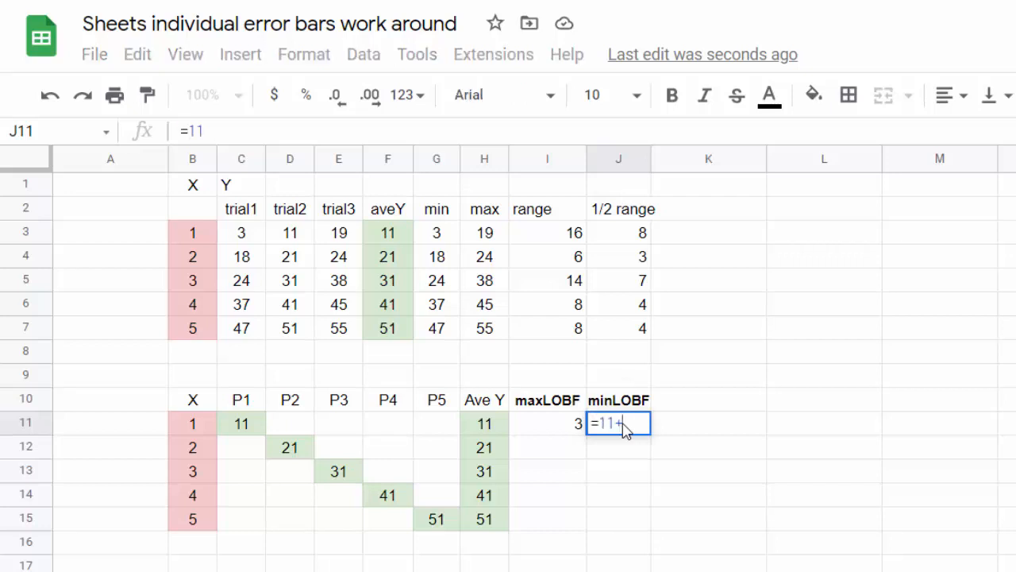
type("8")
key("Return")
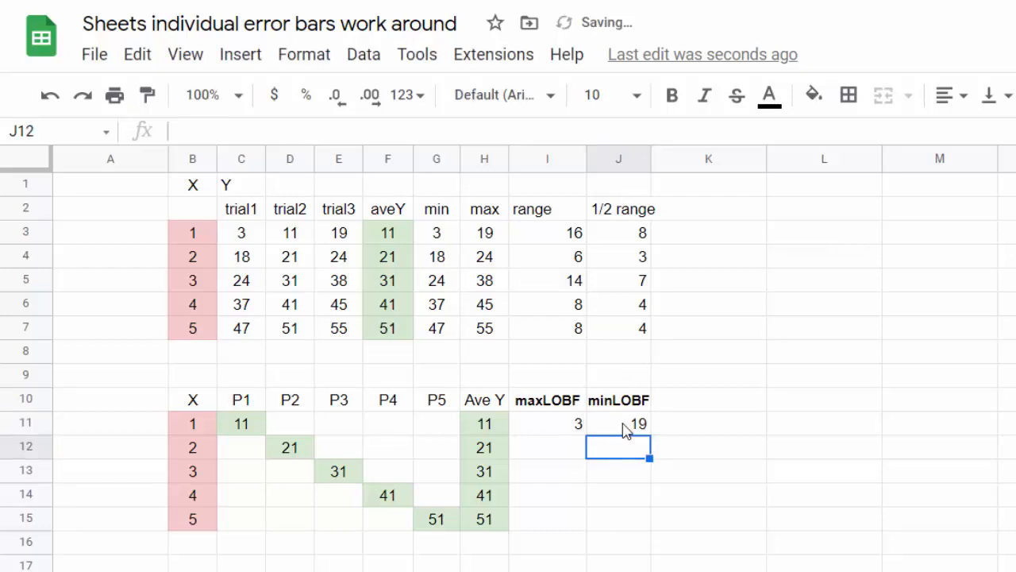
- Set I15 to =H15+J7 (55) and J15 to =H15-J7 (47)
left_click(565, 524)
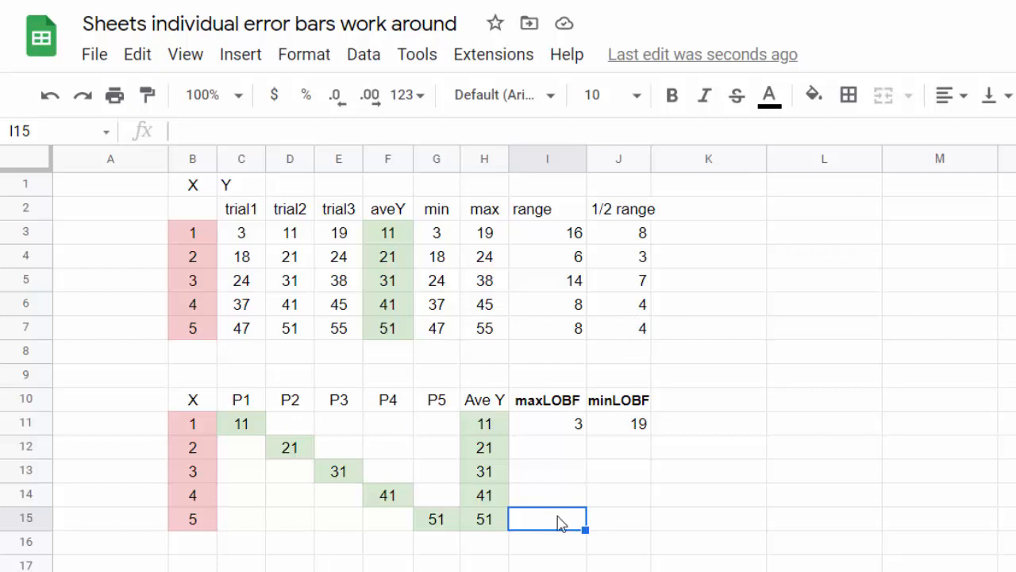
type("=")
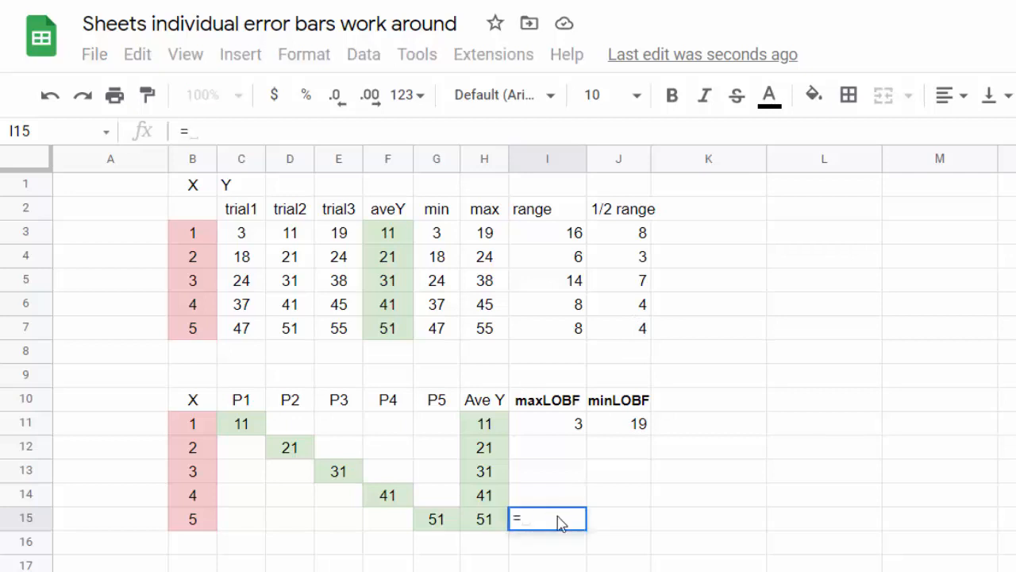
left_click(486, 519)
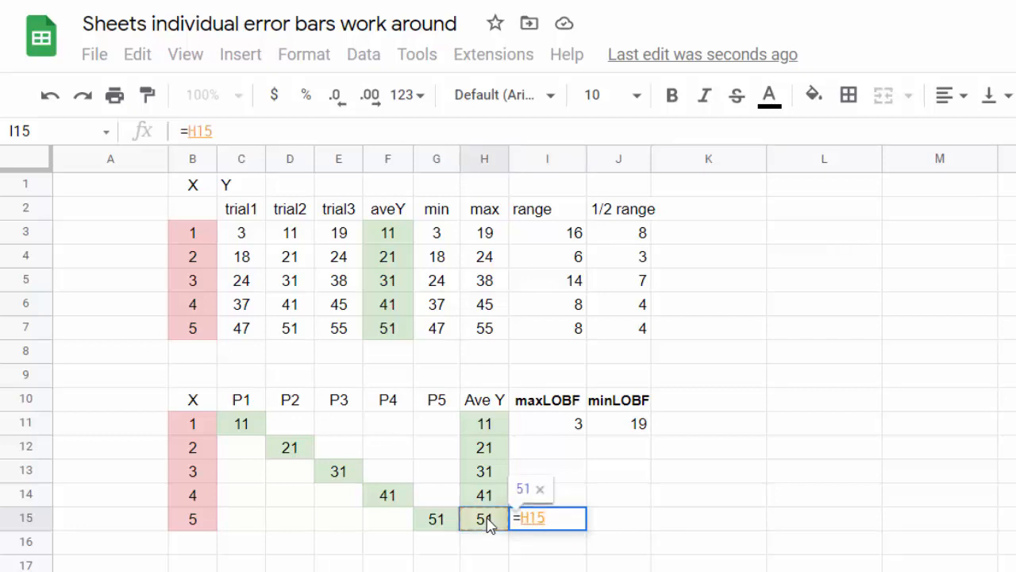
type("+")
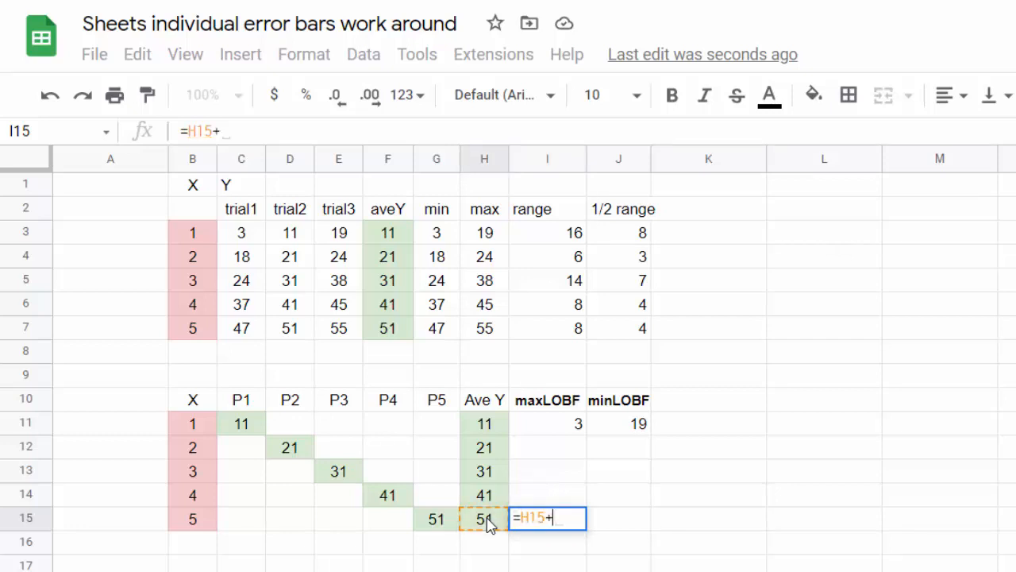
left_click(643, 333)
key("Return")
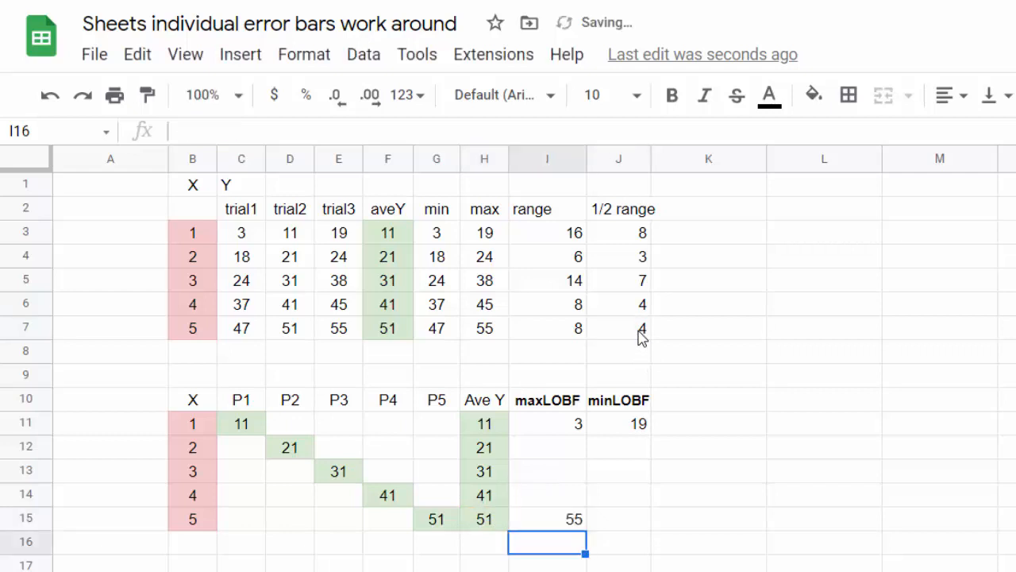
left_click(627, 524)
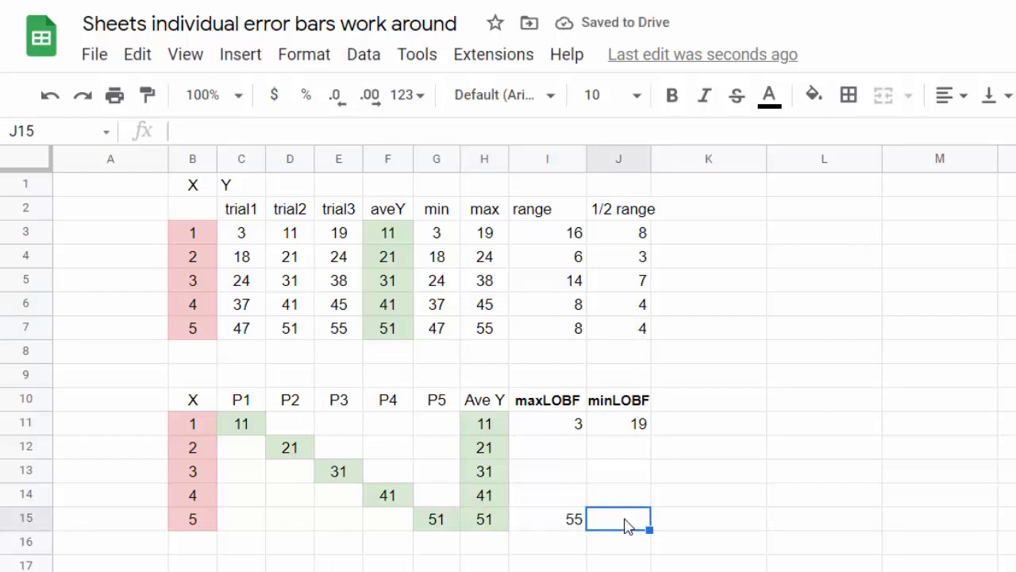
type("=")
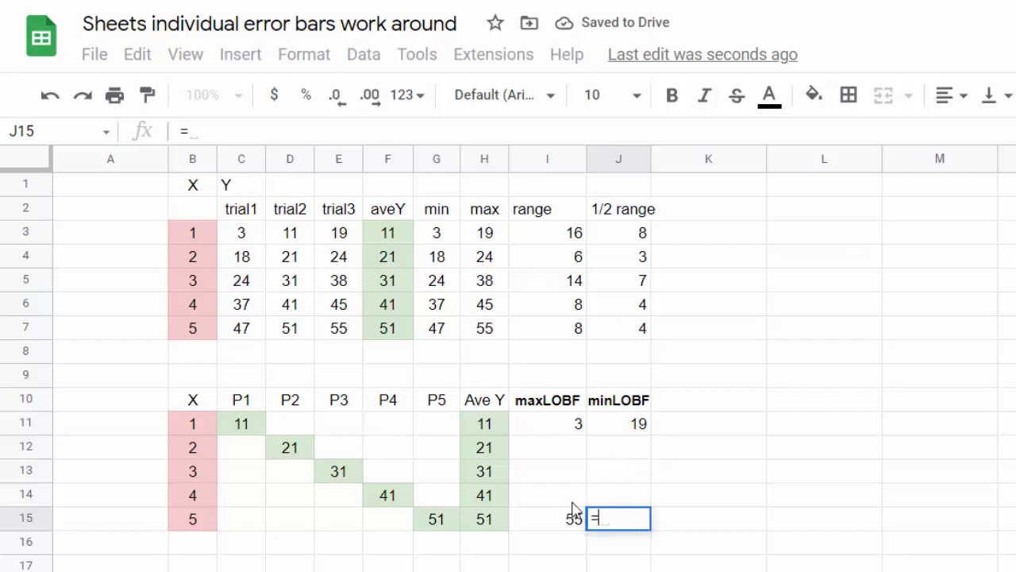
left_click(485, 520)
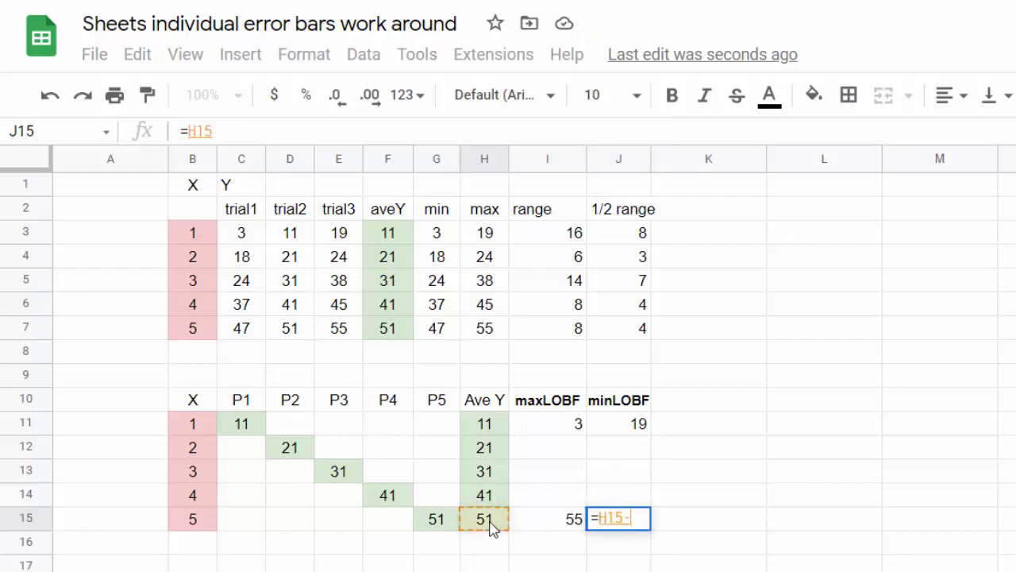
type("-")
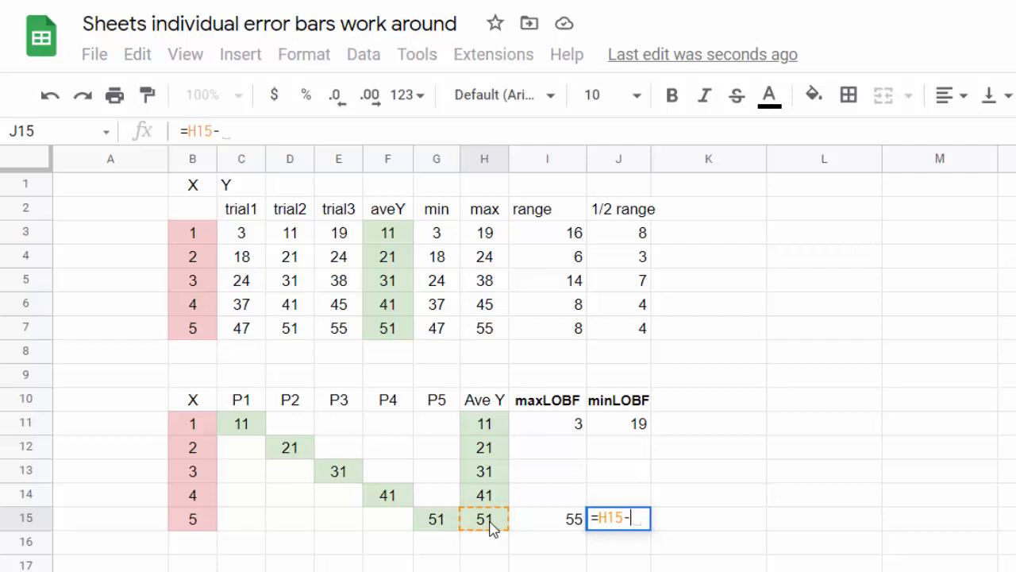
left_click(637, 331)
key("Return")
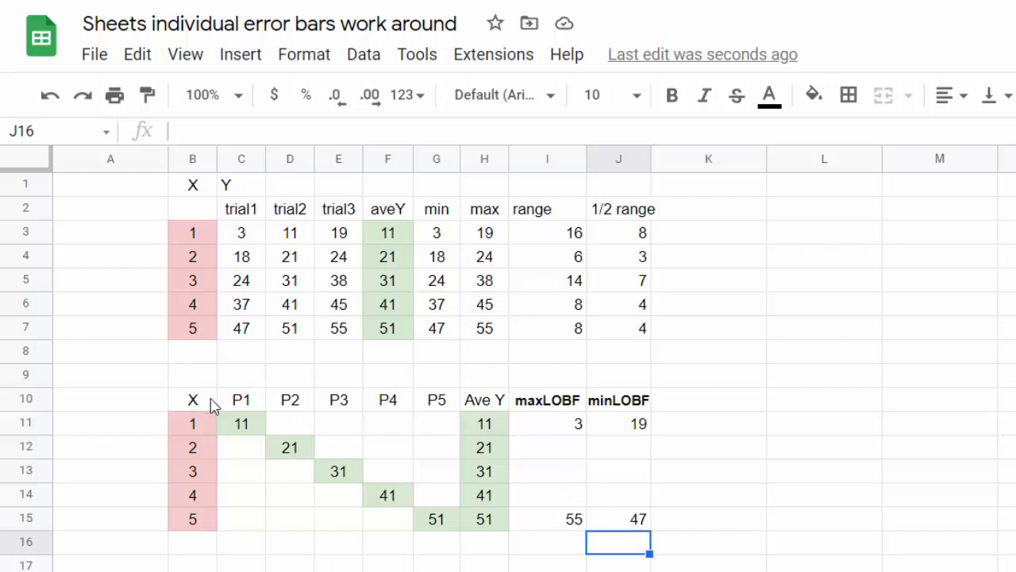
- Select the lower table B10:J15, from the X column through minLOBF, and open the Insert menu
left_click_drag(213, 405, 192, 401)
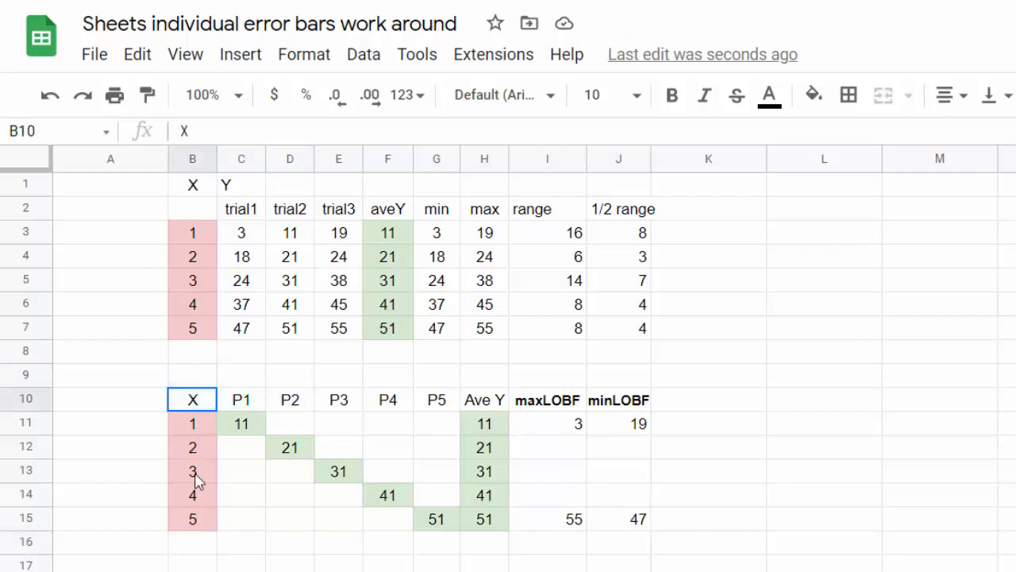
left_click(193, 519, "shift")
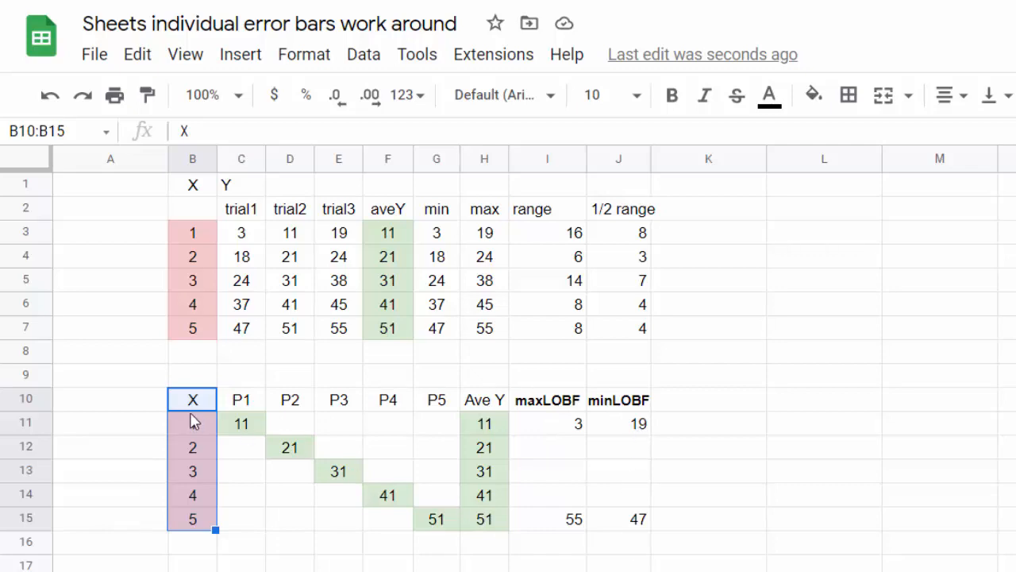
key("shift+Right")
key("shift+Right")
key("shift+Right")
key("shift+Right")
key("shift+Right")
key("shift+Right")
key("shift+Right")
key("shift+Right")
key("shift+Right")
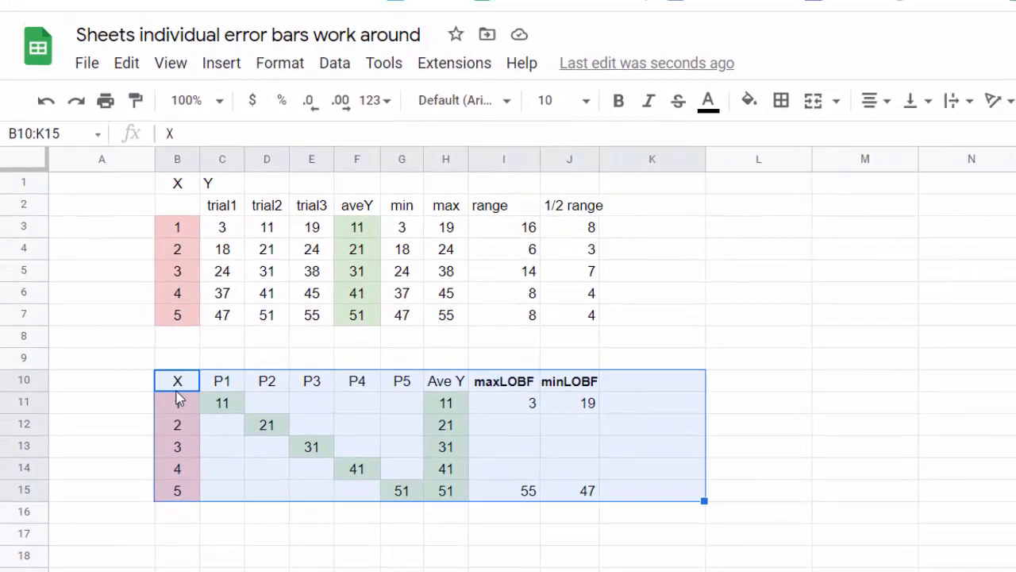
key("shift+Left")
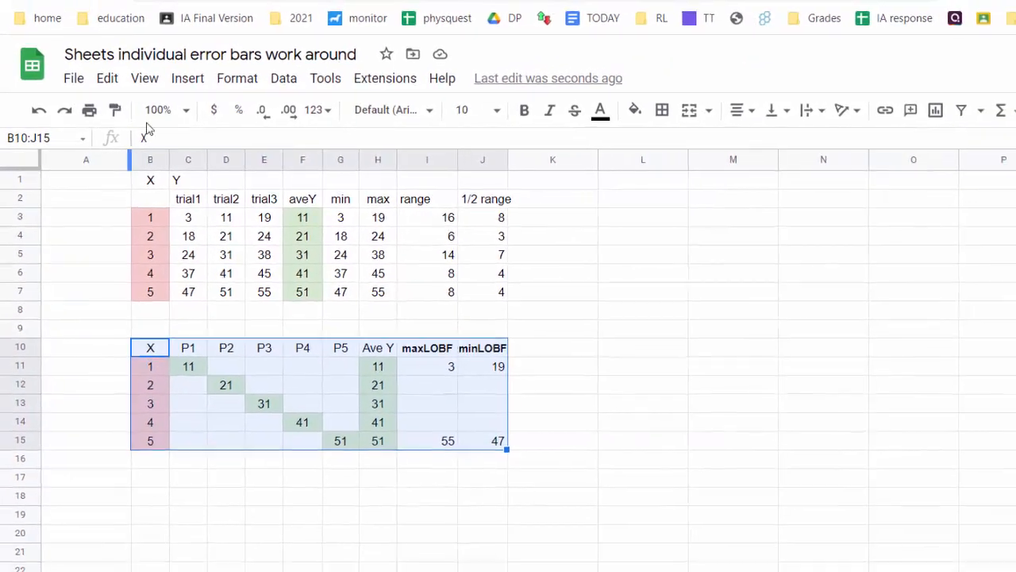
left_click(187, 77)
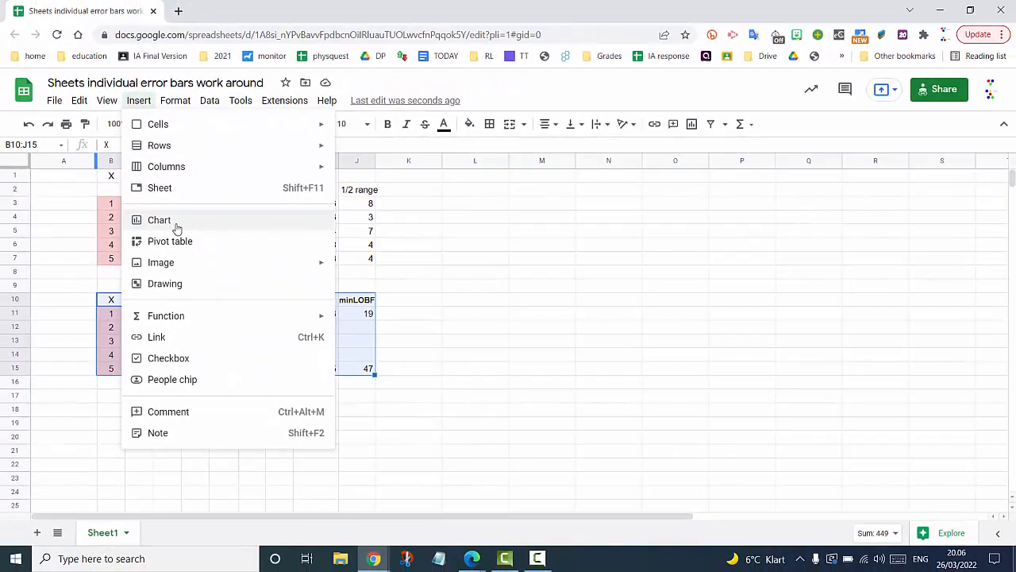
- Insert a chart of B10:J15, move it right of the table, and change it to a scatter chart
left_click(176, 226)
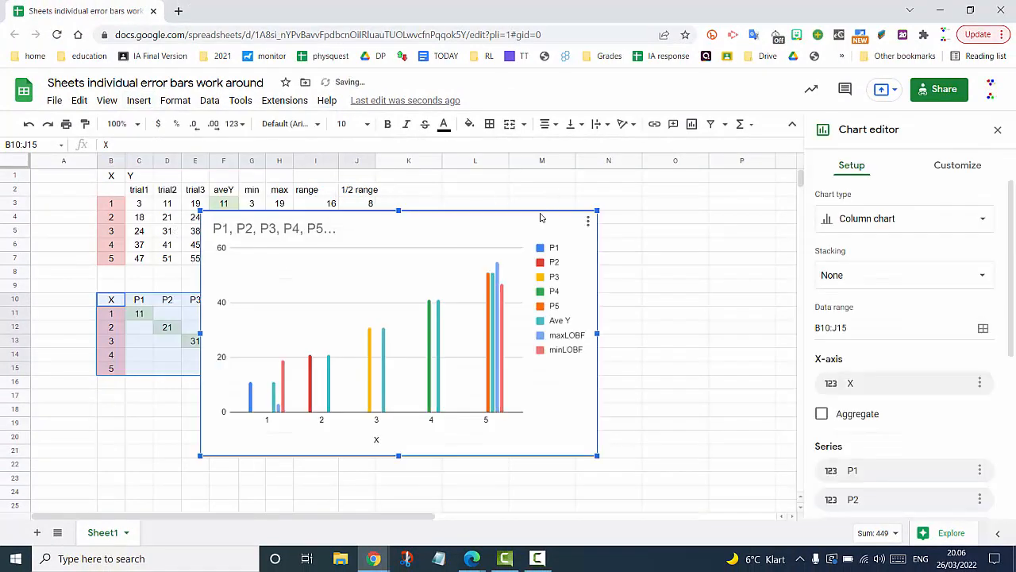
left_click_drag(540, 216, 725, 211)
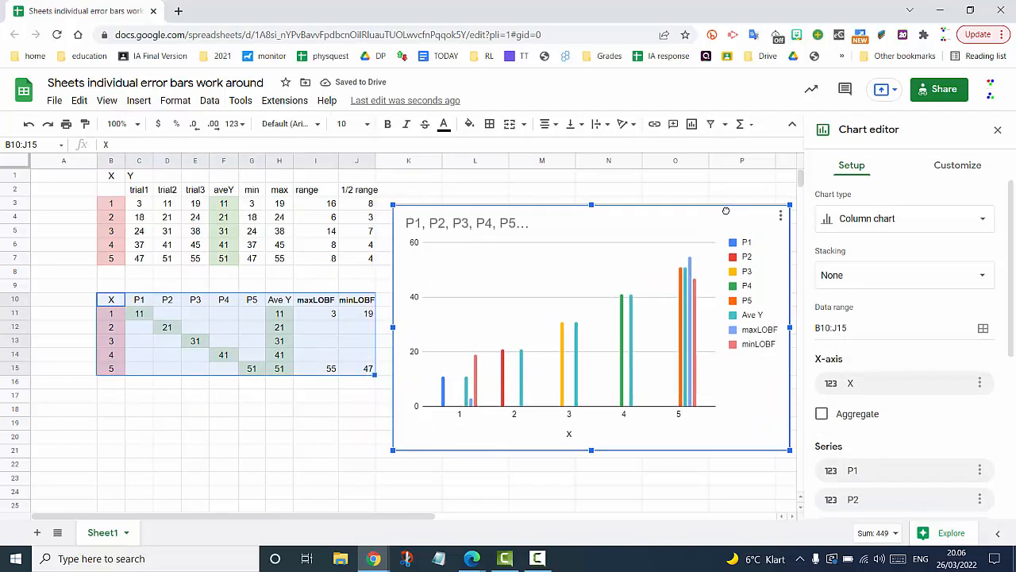
left_click(982, 223)
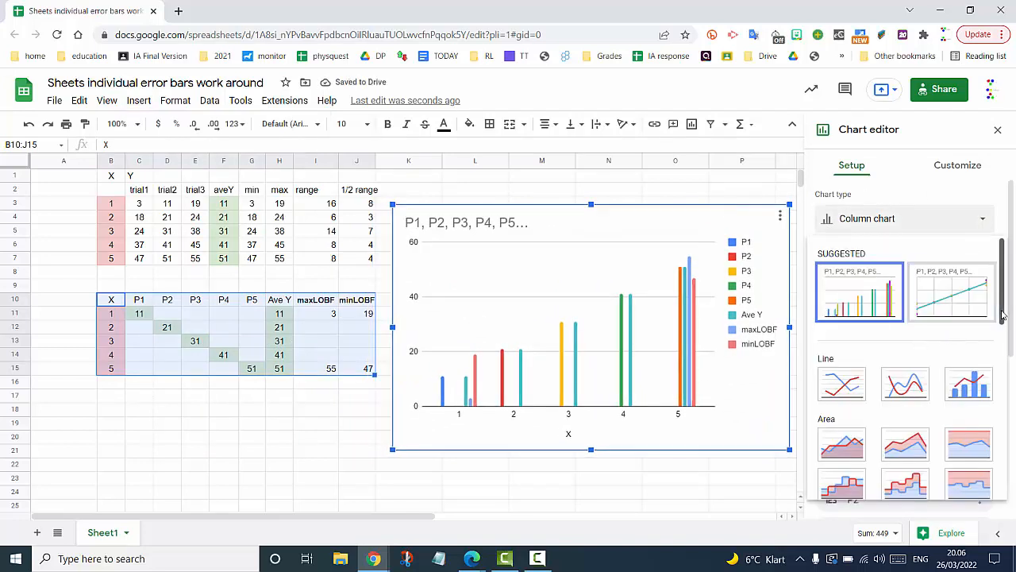
left_click_drag(1003, 316, 1003, 441)
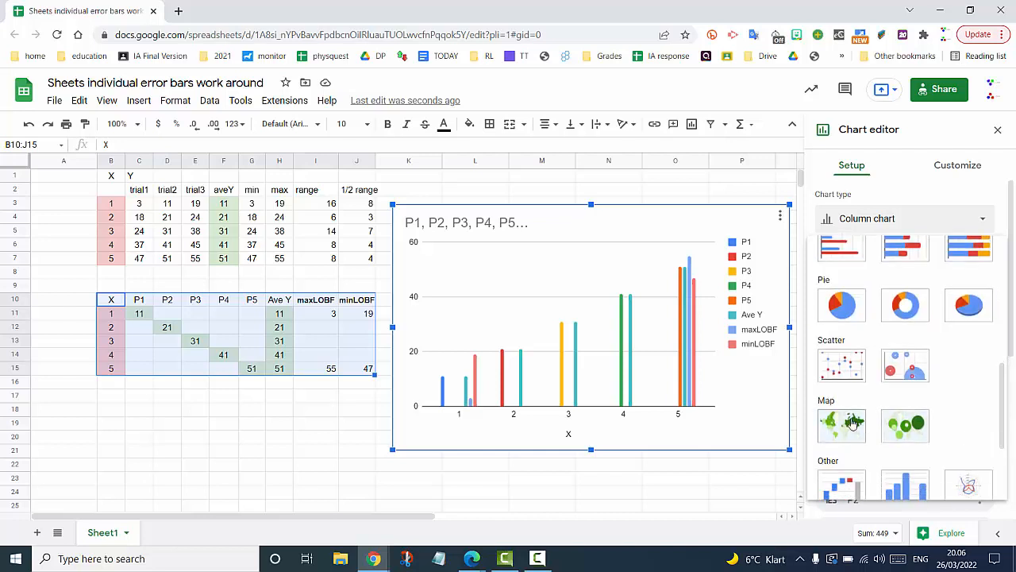
left_click(842, 365)
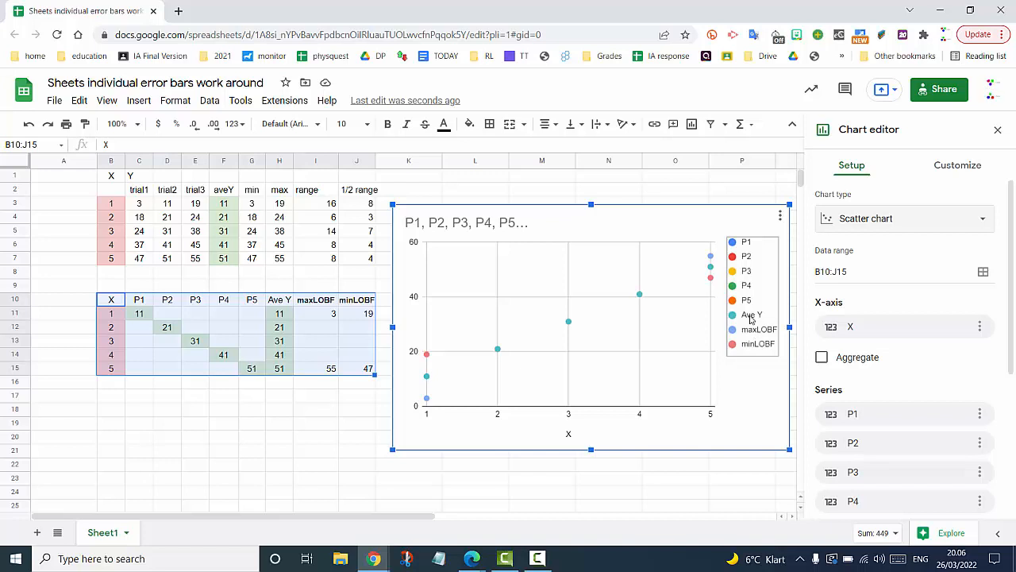
- Open the series formatting settings for the Ave Y series from the chart's context menu
double_click(751, 319)
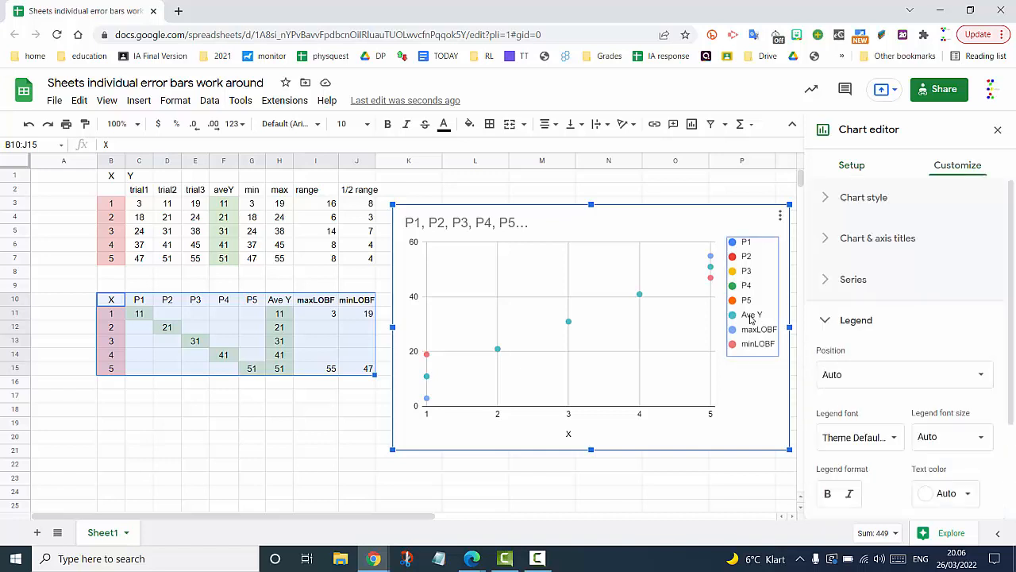
left_click(751, 319)
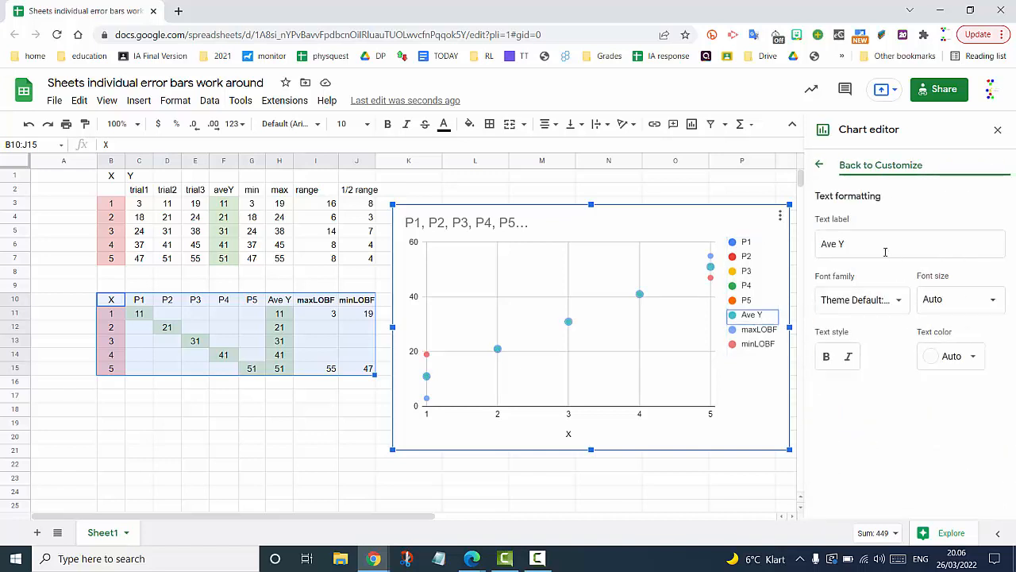
right_click(641, 298)
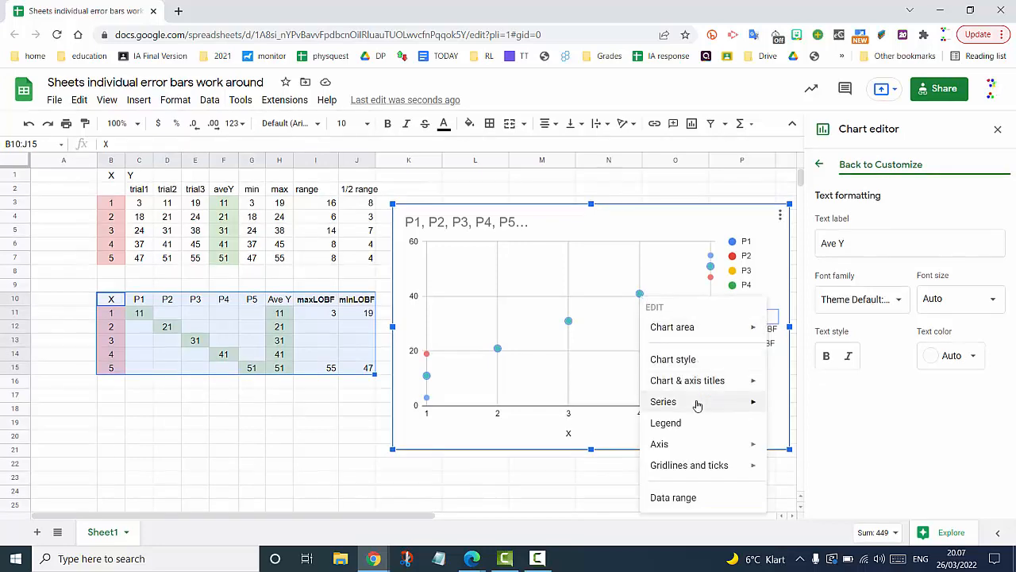
mouse_move(696, 404)
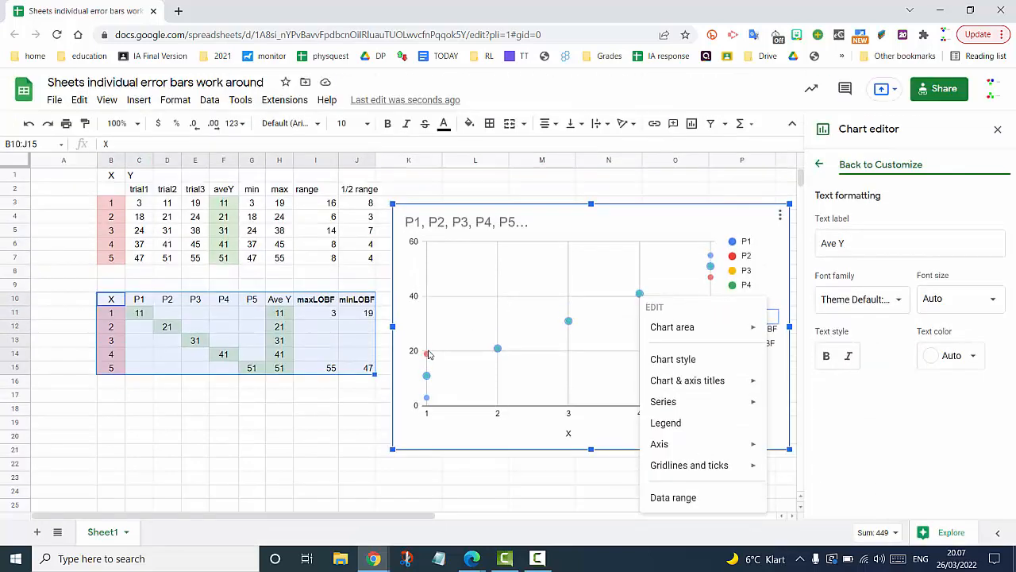
right_click(427, 379)
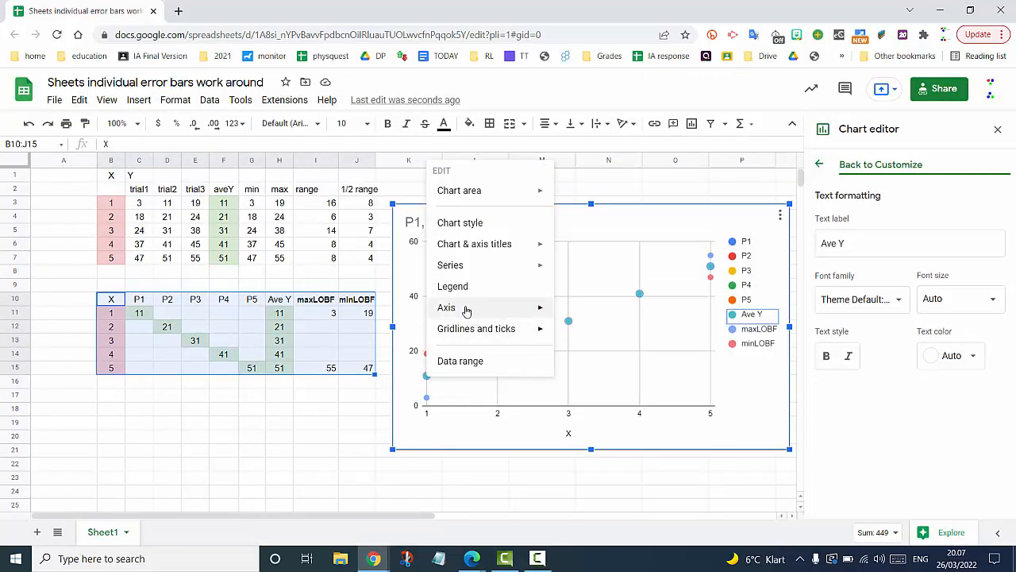
mouse_move(534, 266)
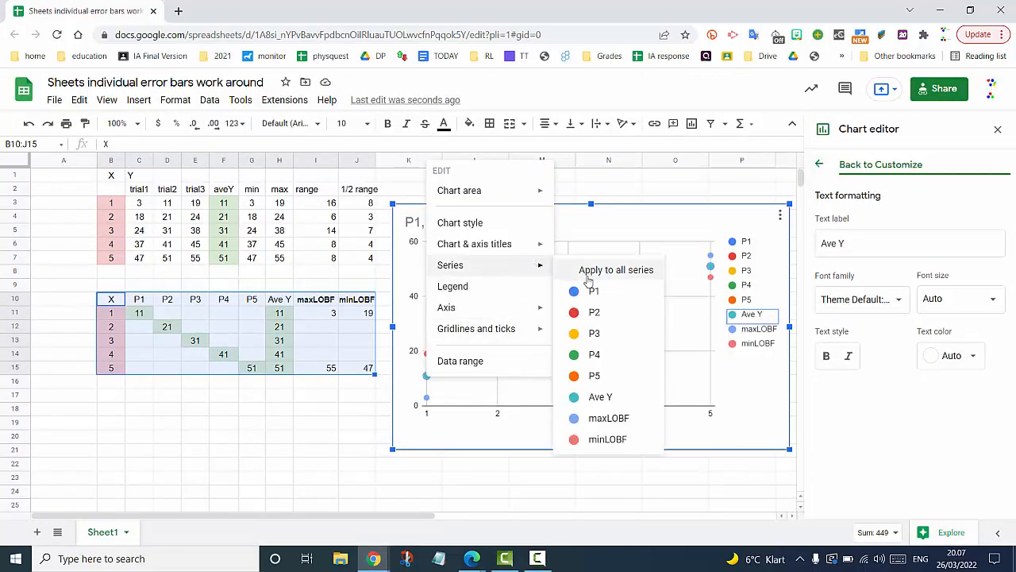
left_click(614, 401)
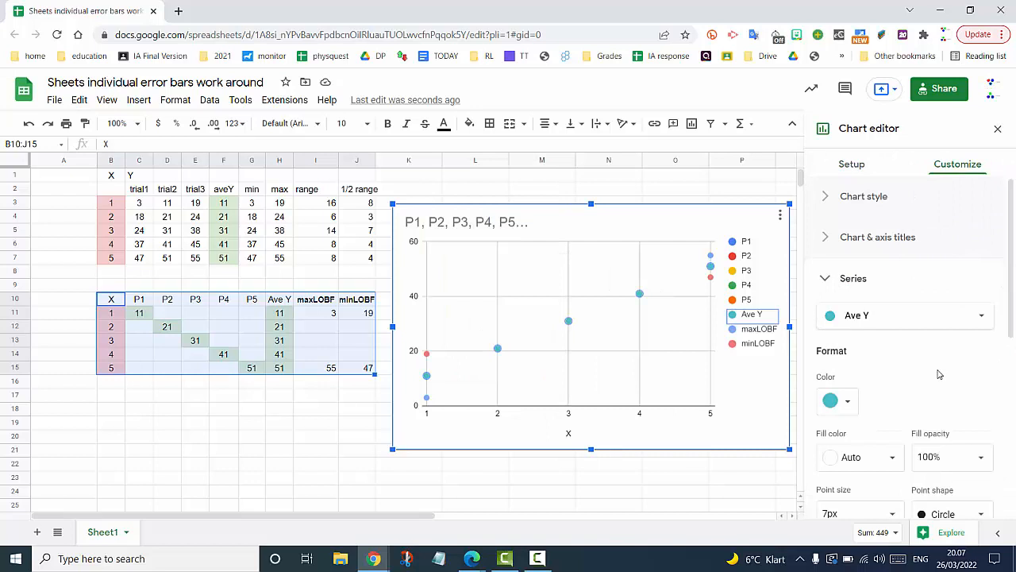
- Add a trendline to Ave Y labelled with its equation, 10*x + 1
scroll(969, 316, "down", 5)
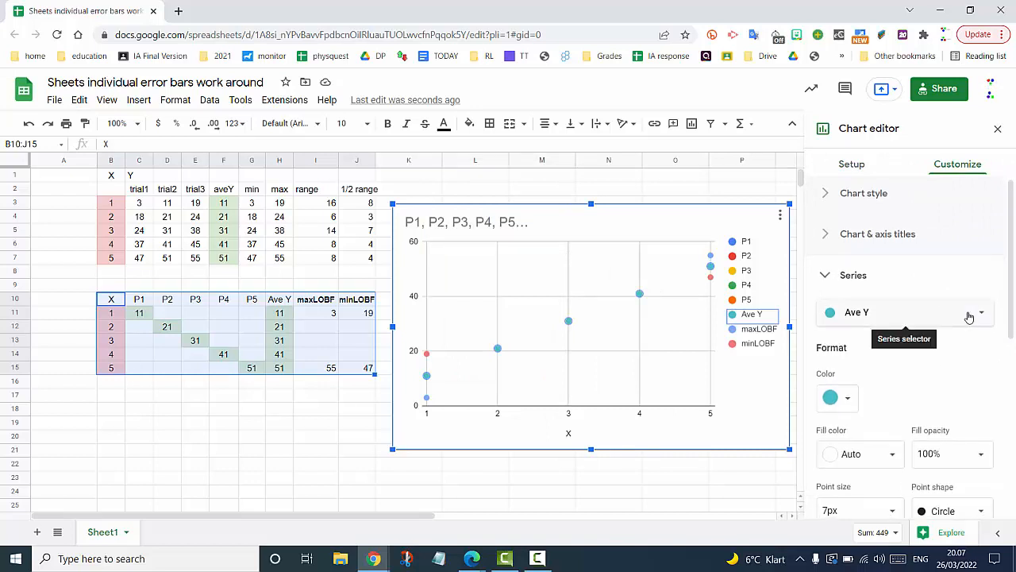
scroll(969, 316, "down", 1)
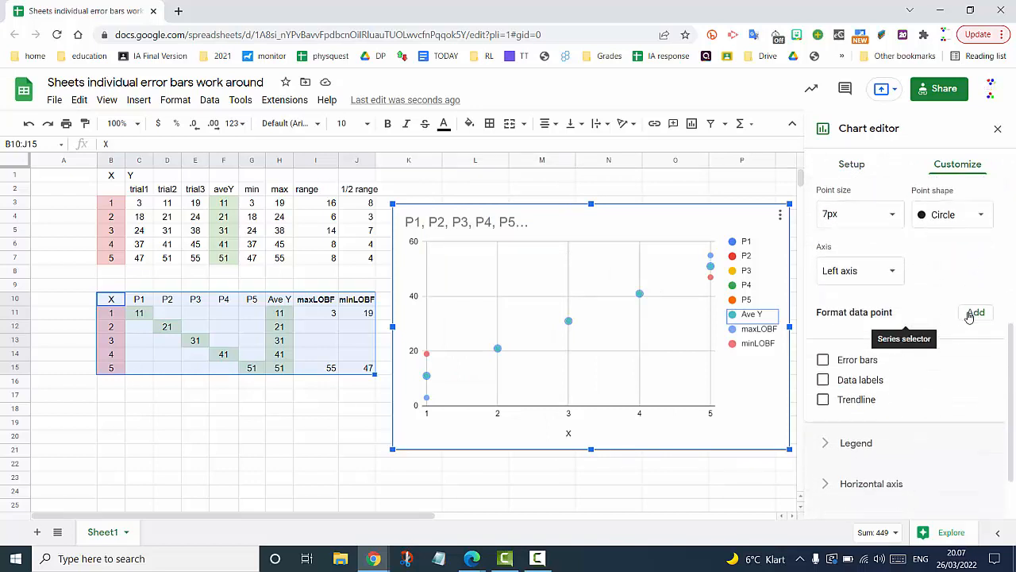
left_click(823, 400)
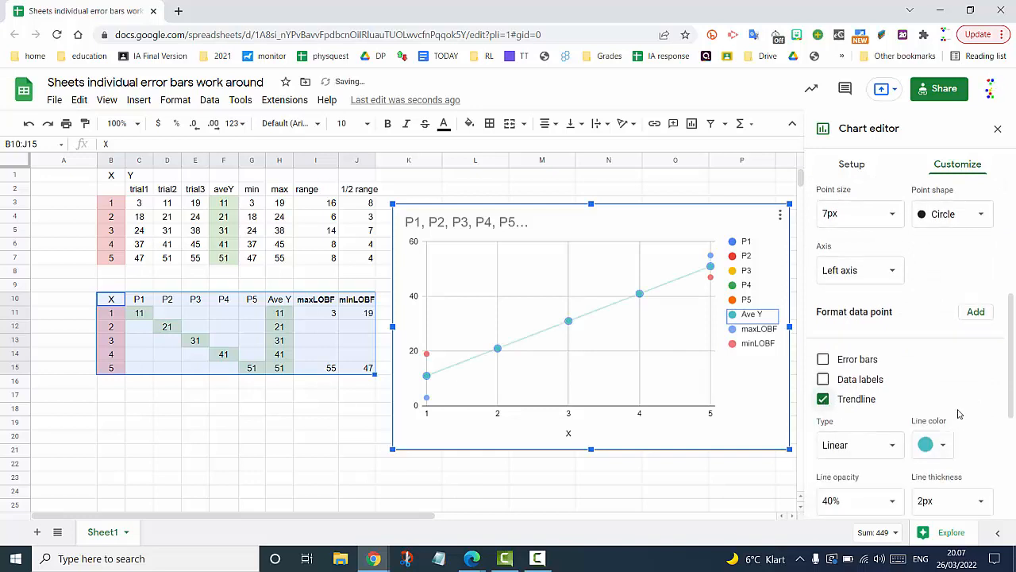
scroll(958, 413, "down", 3)
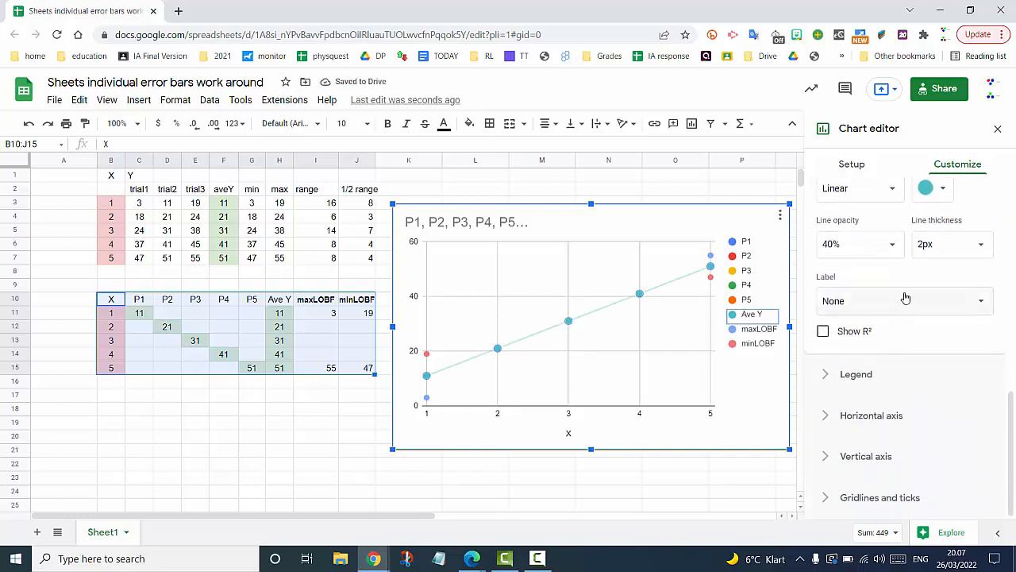
left_click(905, 297)
left_click(877, 343)
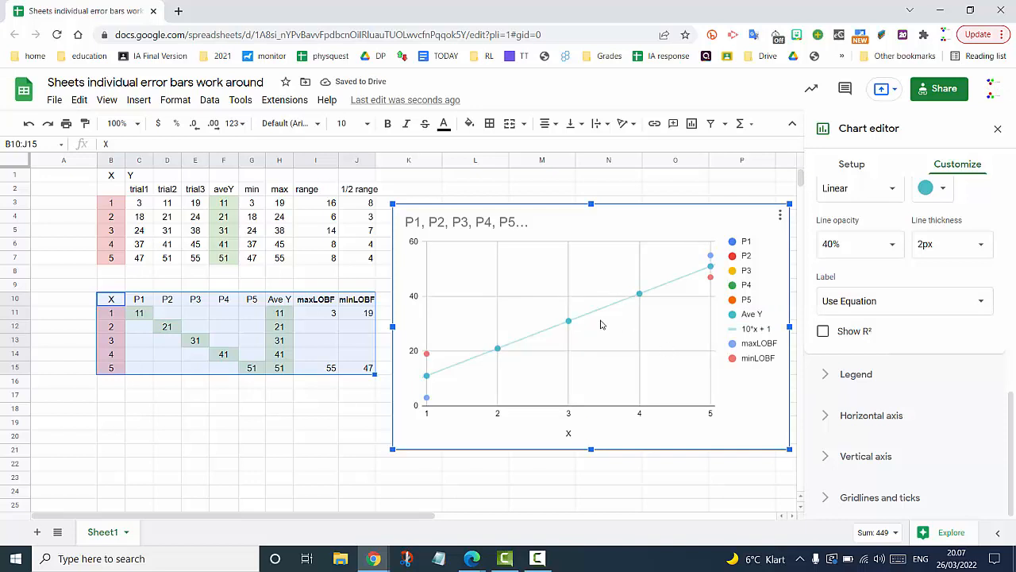
right_click(429, 379)
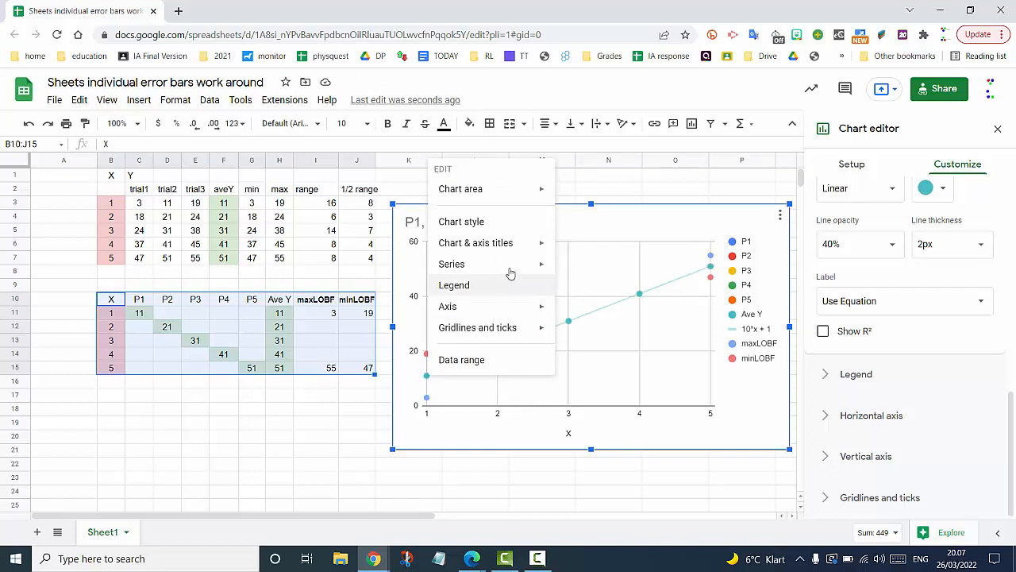
- Format the maxLOBF series with a trendline whose label uses its equation, 13*x + -10
mouse_move(525, 265)
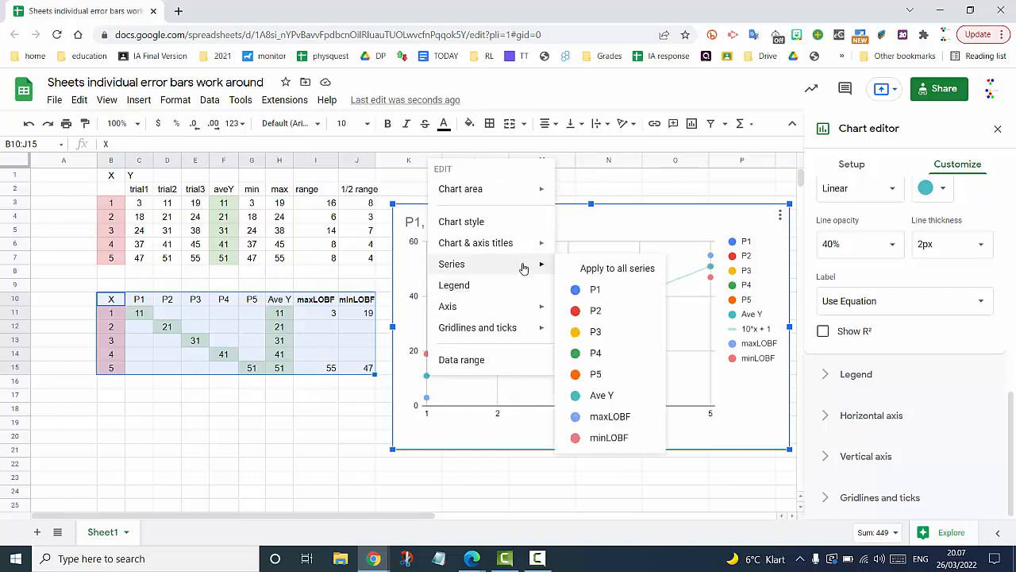
left_click(595, 418)
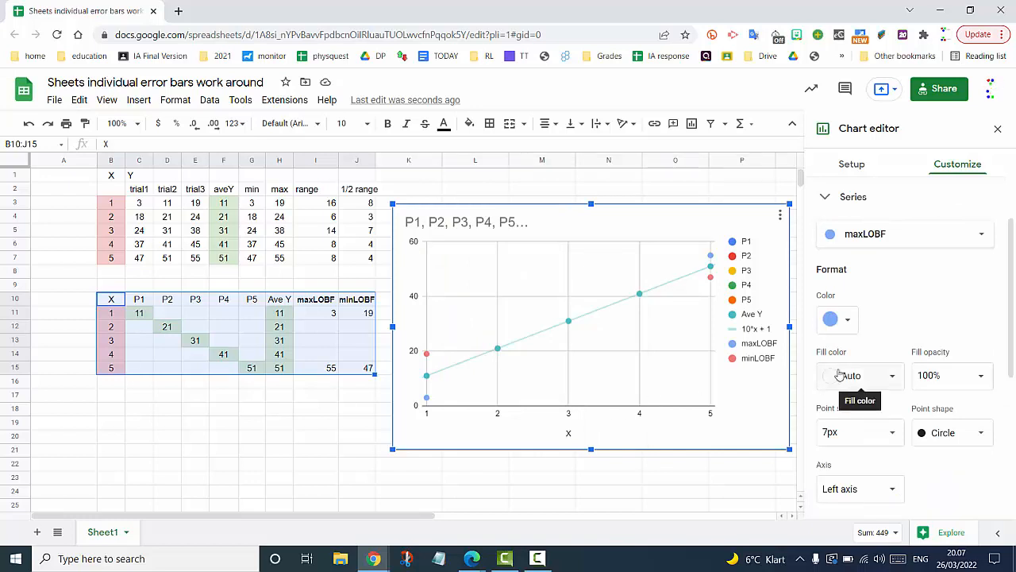
scroll(931, 319, "down", 3)
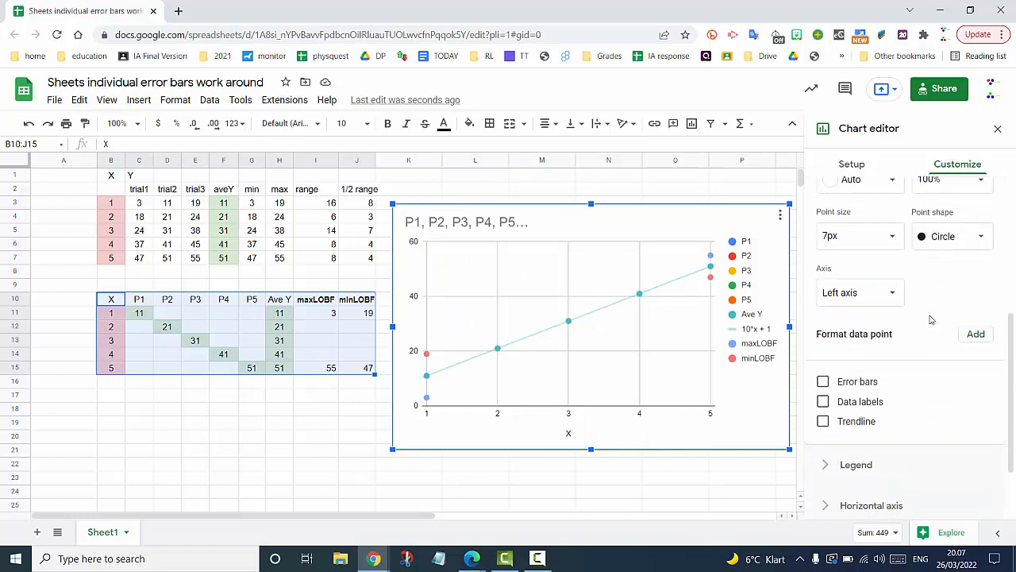
left_click(823, 422)
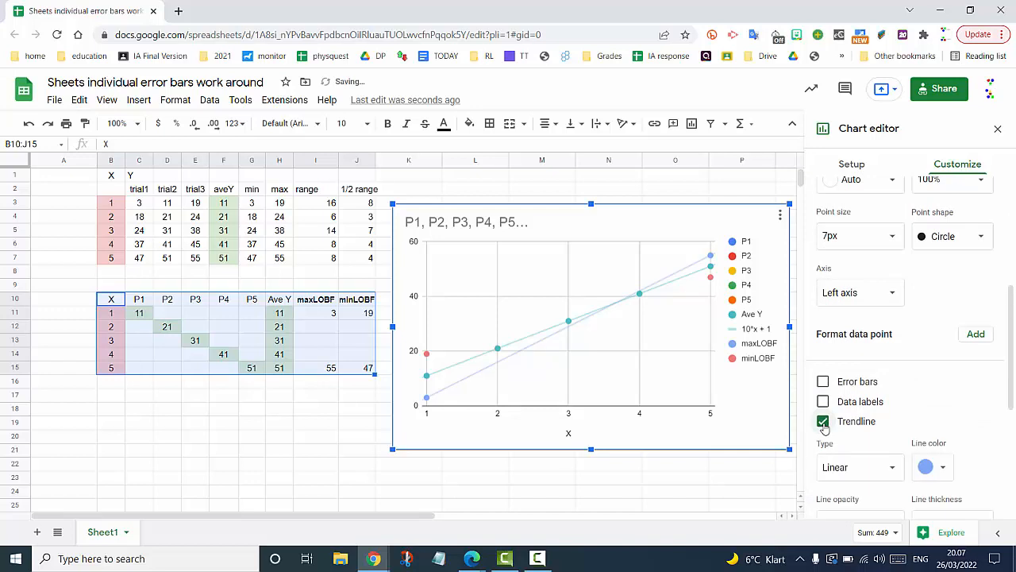
scroll(912, 412, "down", 2)
scroll(913, 413, "down", 1)
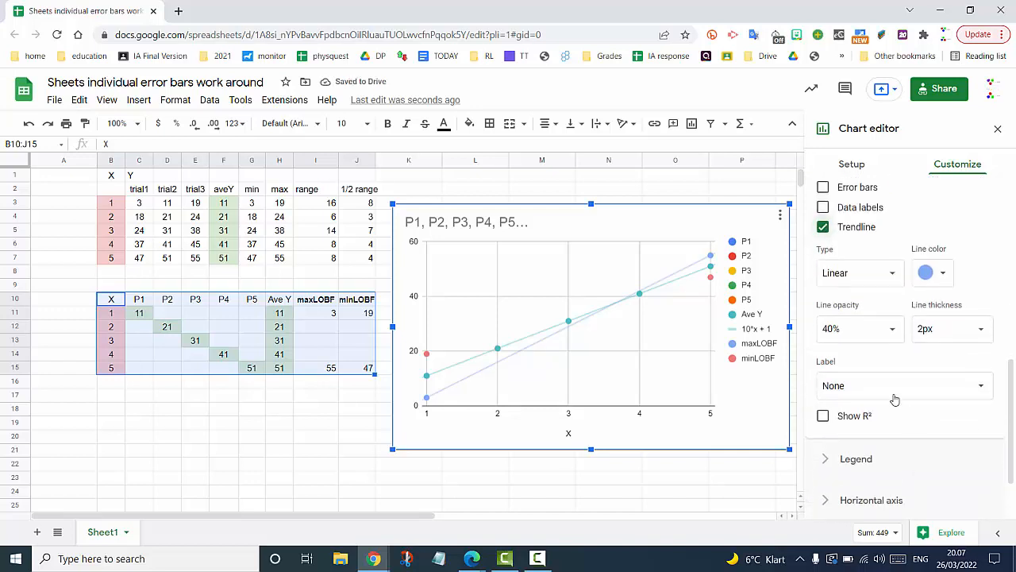
left_click(899, 394)
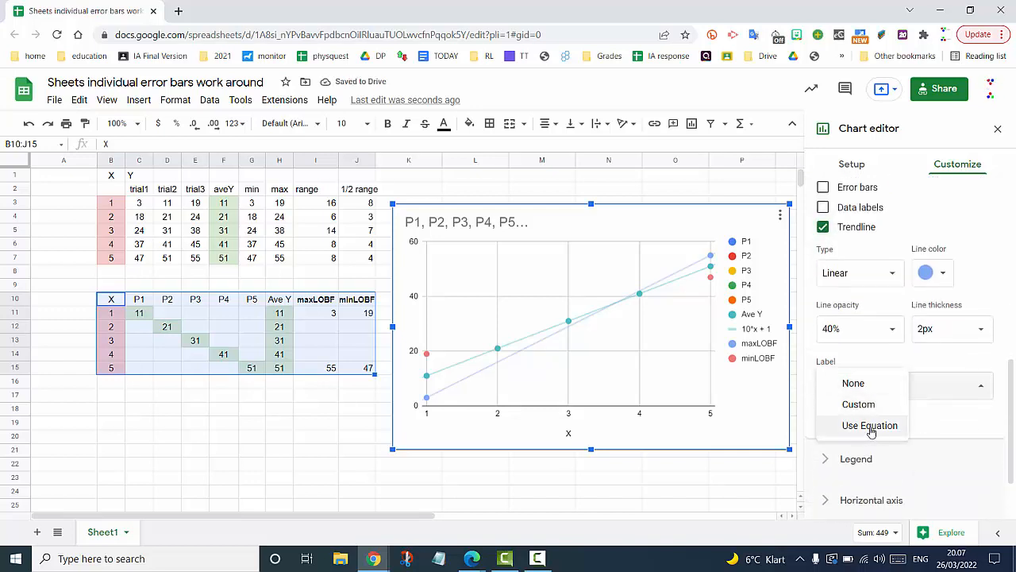
left_click(871, 427)
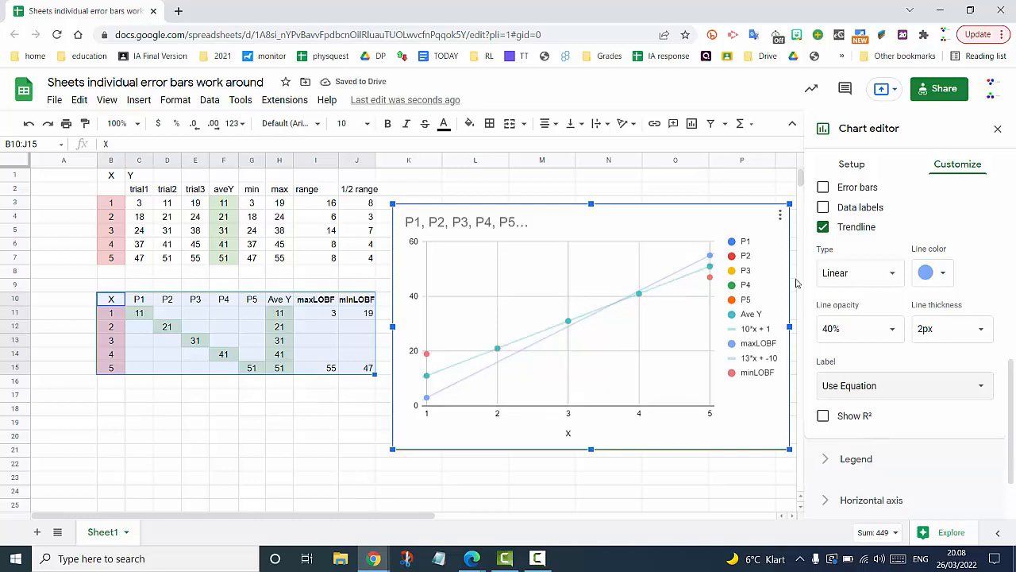
scroll(904, 222, "up", 5)
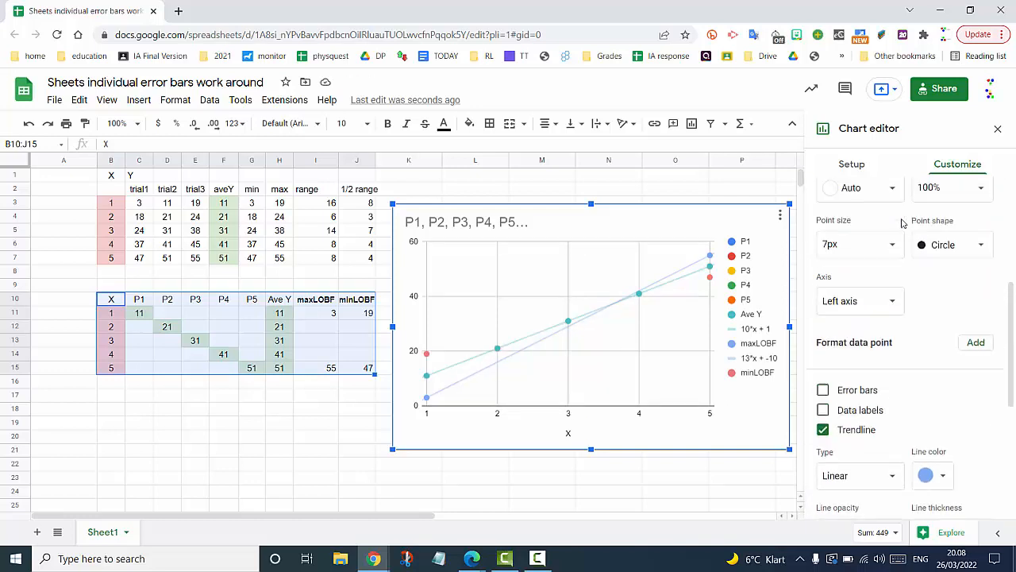
scroll(902, 223, "up", 1)
- Give minLOBF a trendline labelled with equation 7*x + 12, then close the chart editor
left_click(943, 242)
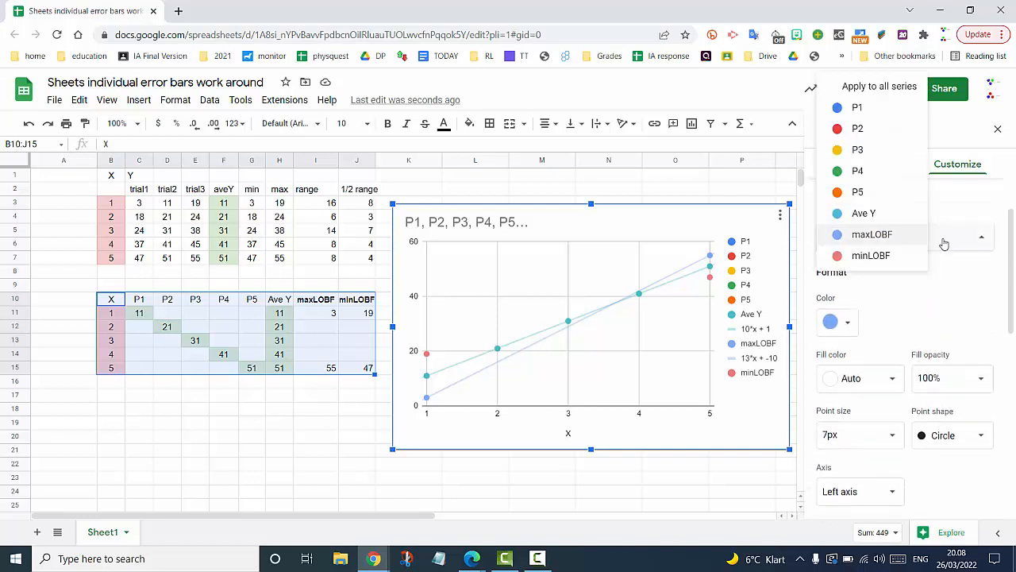
left_click(867, 262)
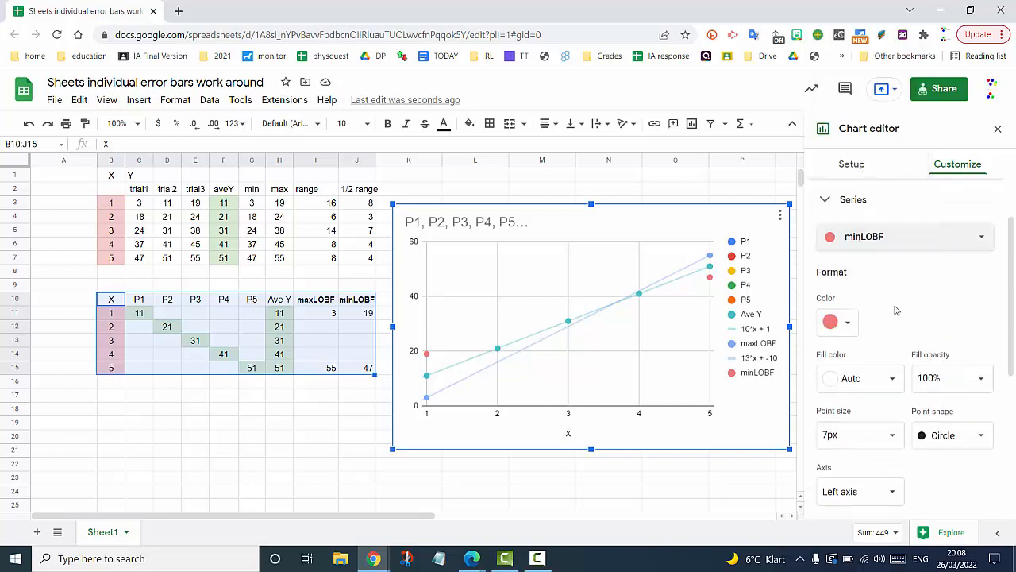
scroll(887, 359, "down", 5)
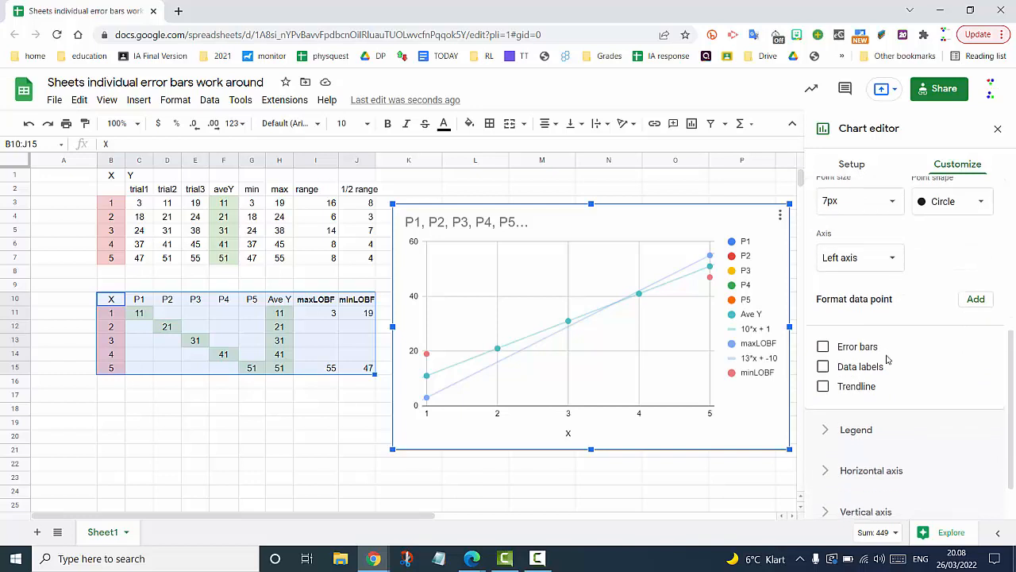
left_click(824, 386)
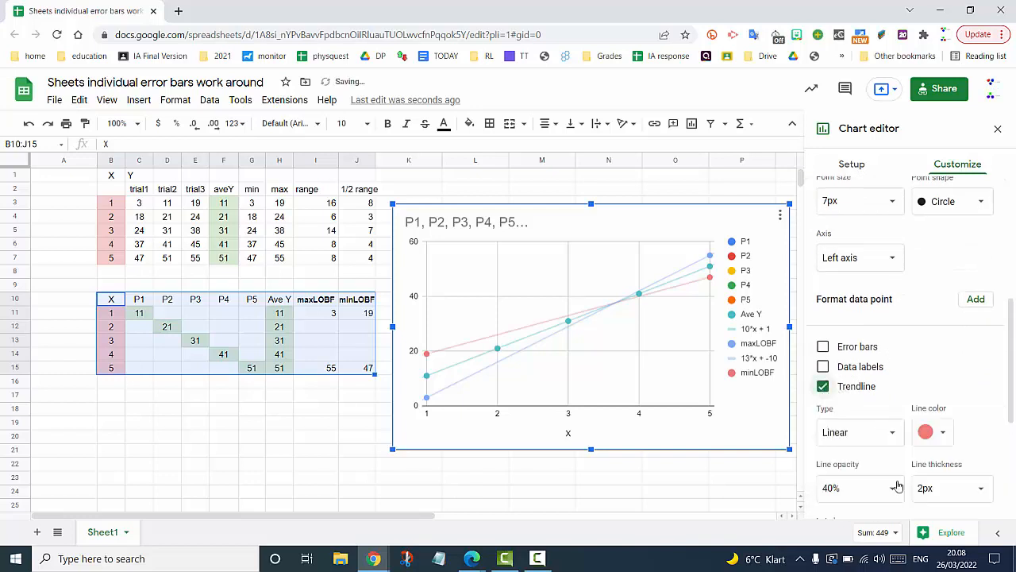
scroll(947, 358, "down", 3)
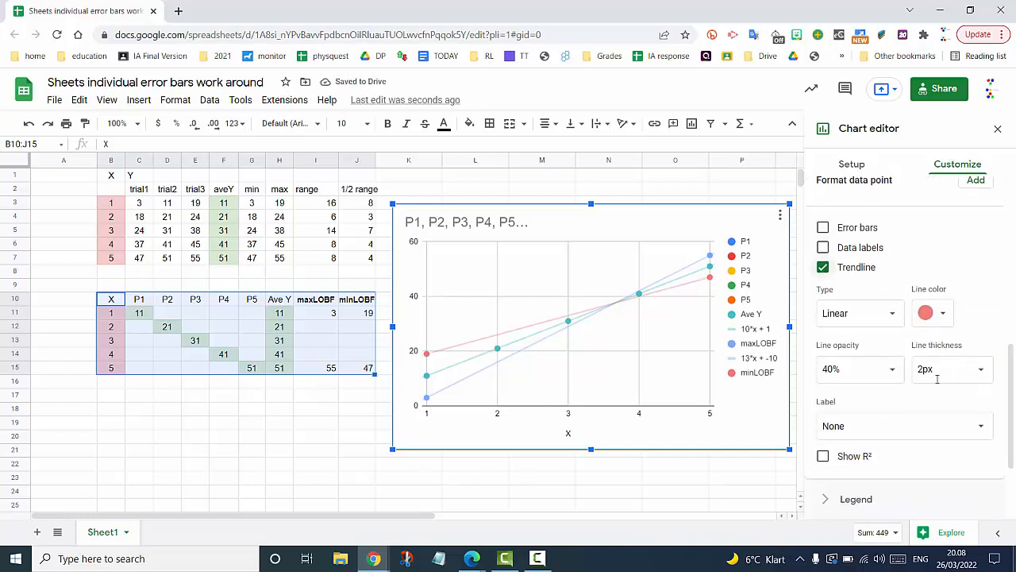
left_click(897, 433)
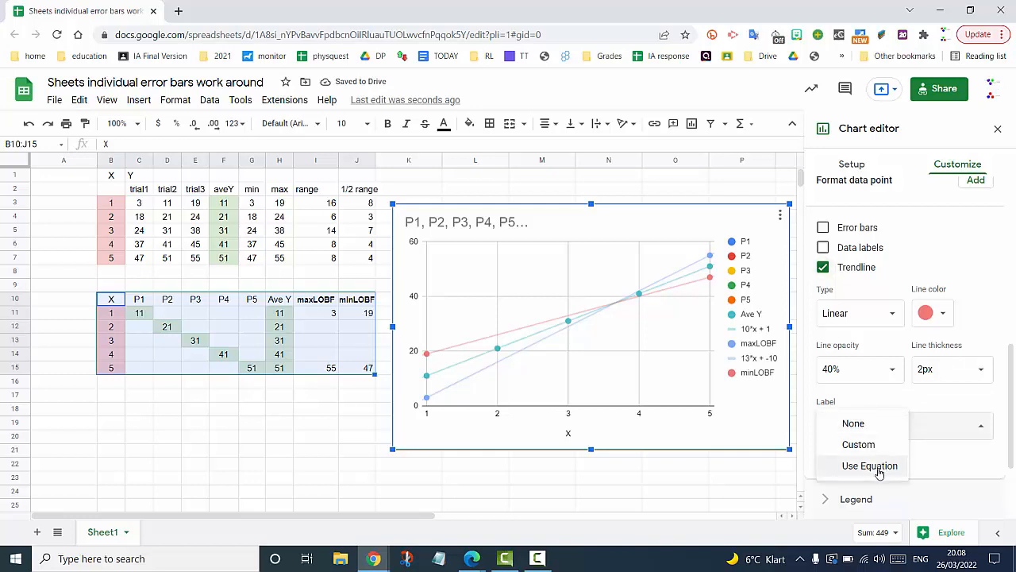
left_click(877, 466)
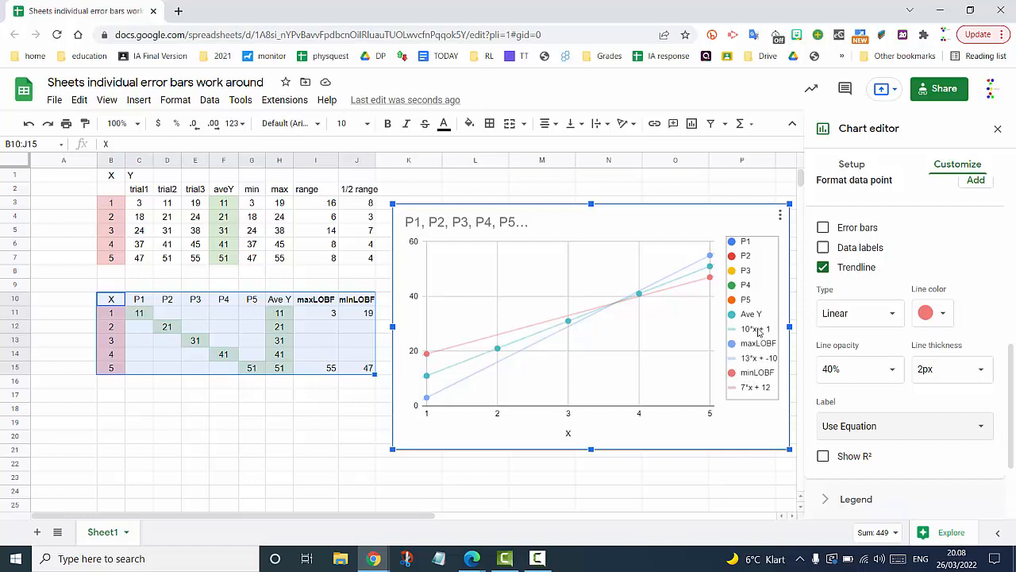
left_click(633, 485)
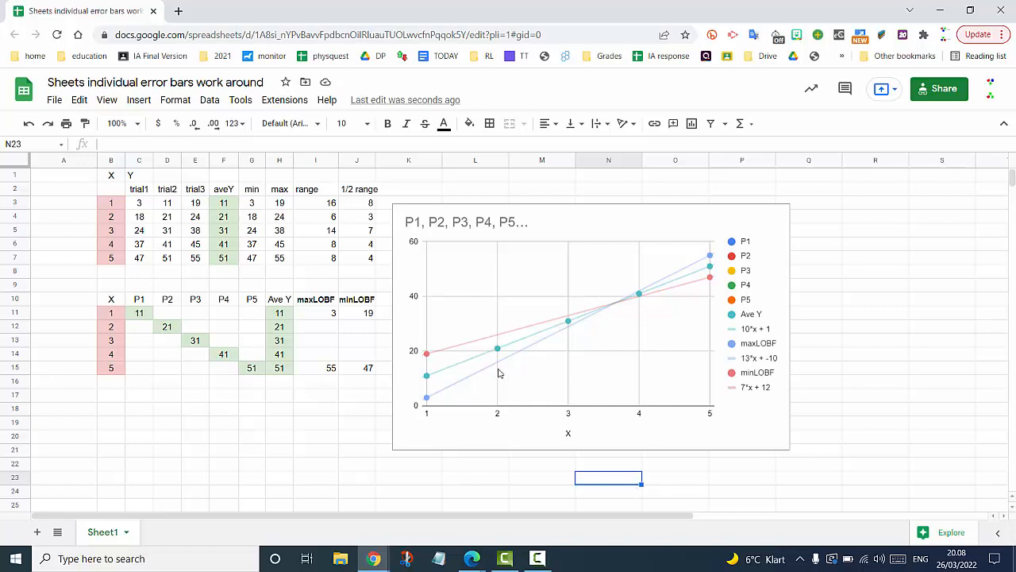
right_click(428, 379)
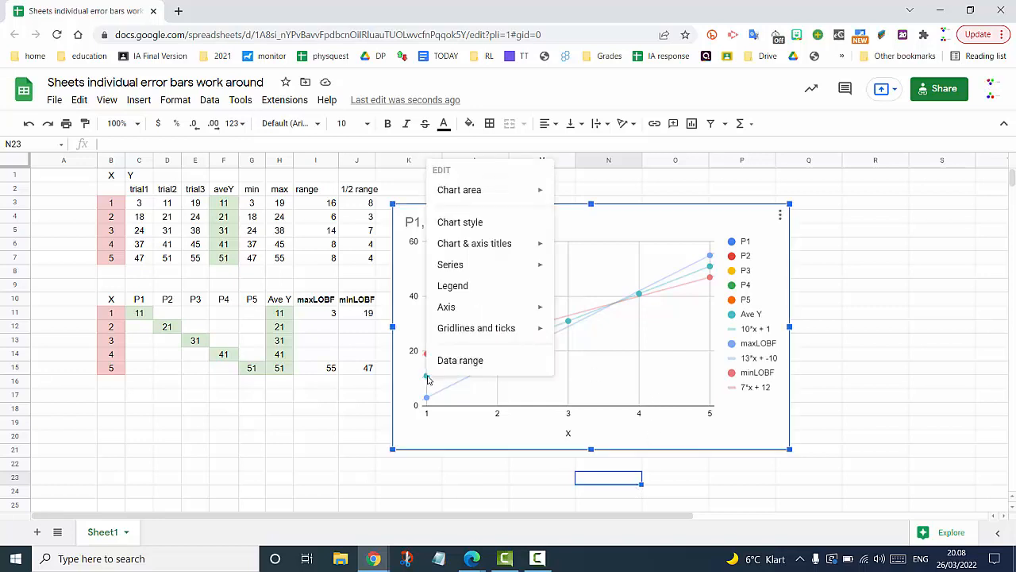
- Turn on constant error bars of value 8 for the P1 series, leaving its trendline off
mouse_move(517, 268)
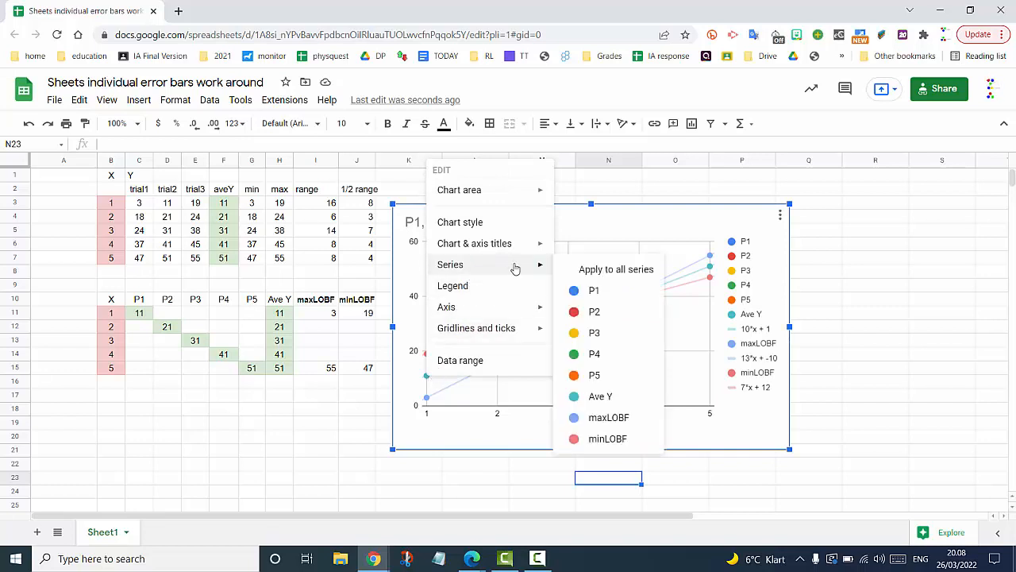
left_click(597, 291)
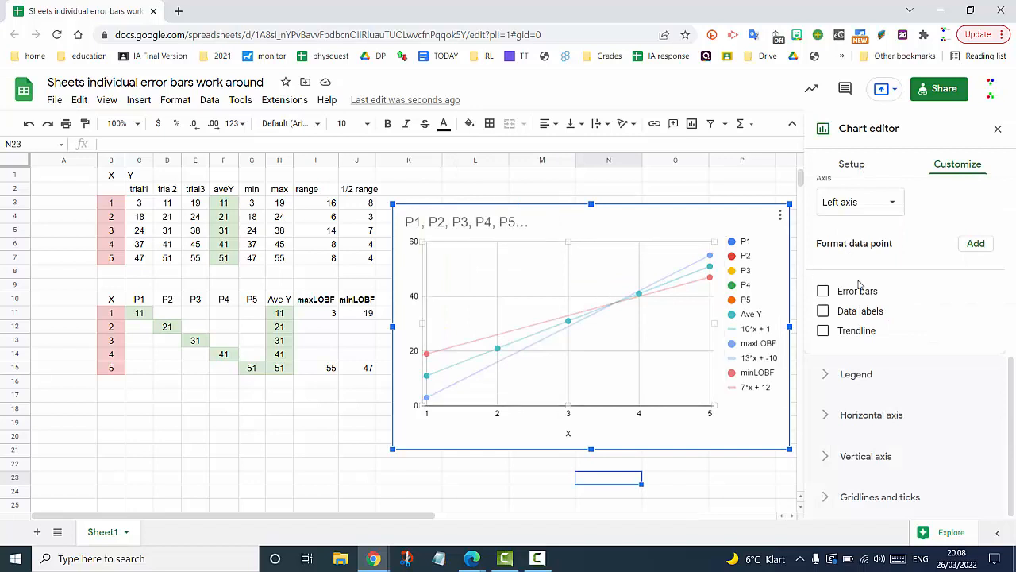
left_click(823, 292)
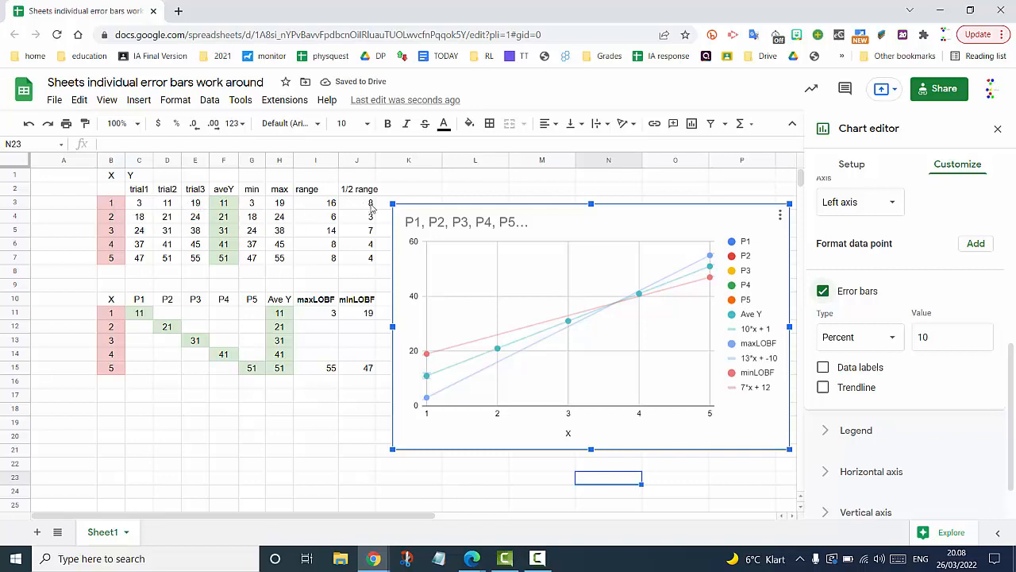
left_click(895, 342)
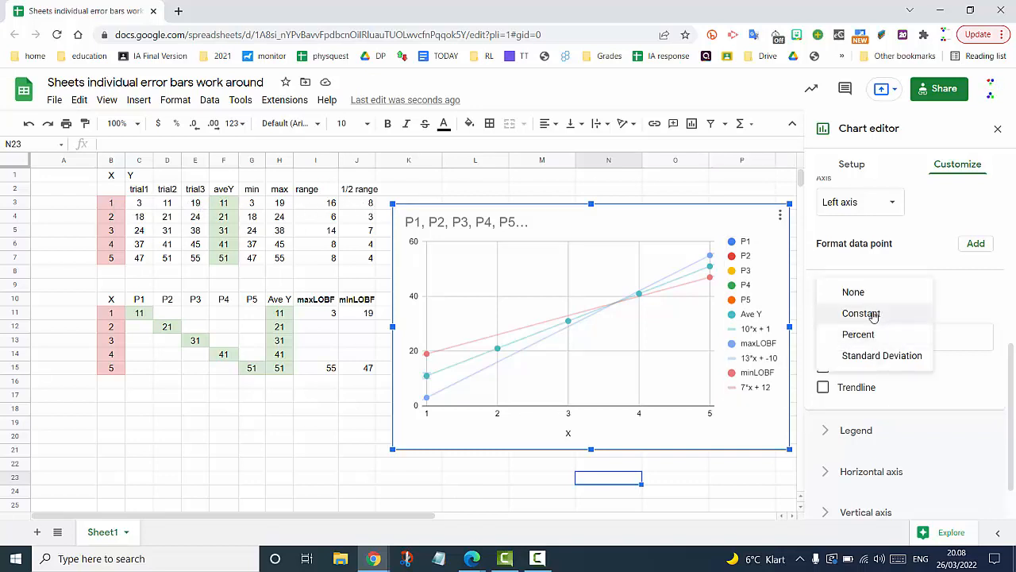
left_click(872, 314)
left_click(934, 341)
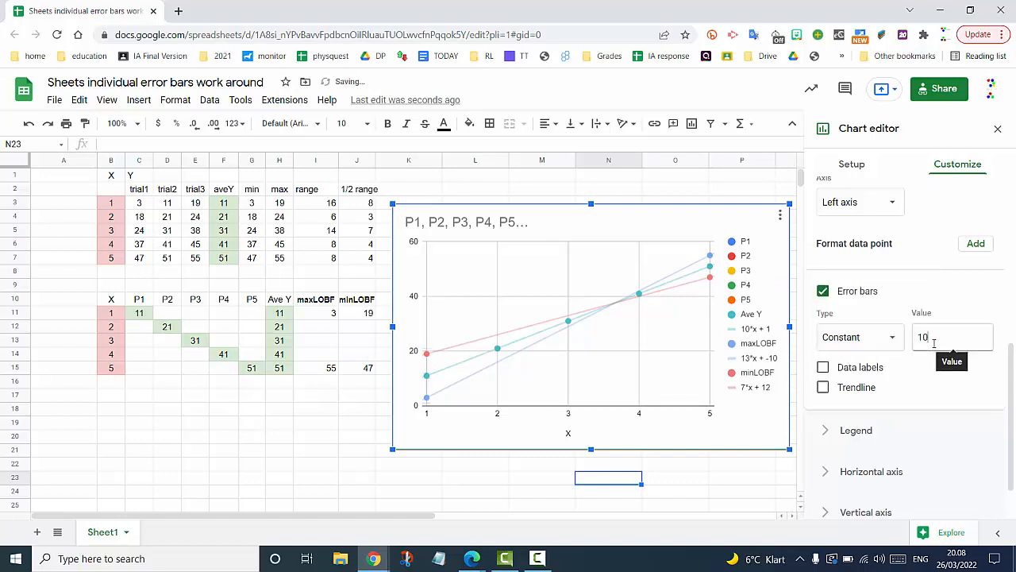
key("BackSpace")
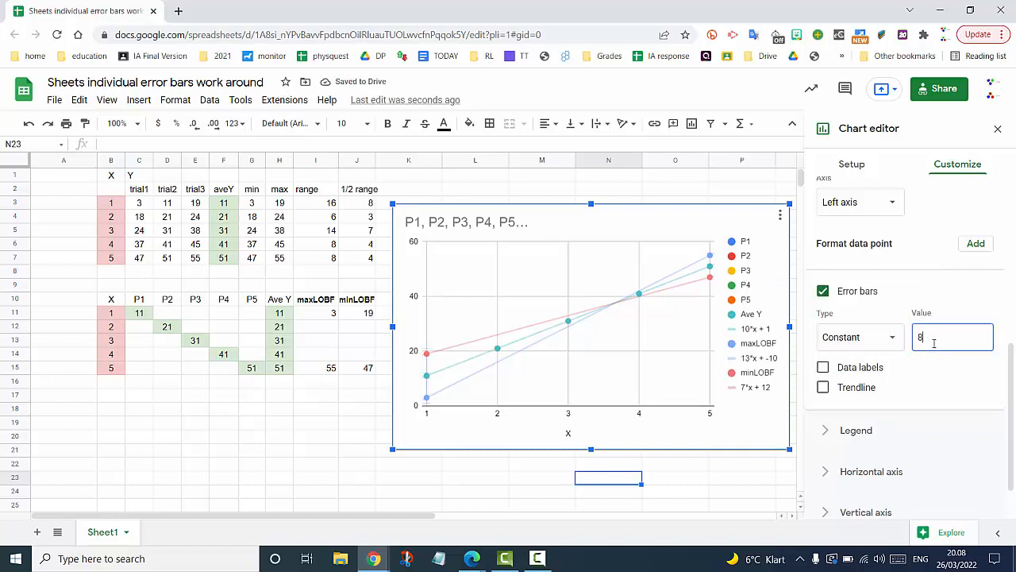
left_click(946, 400)
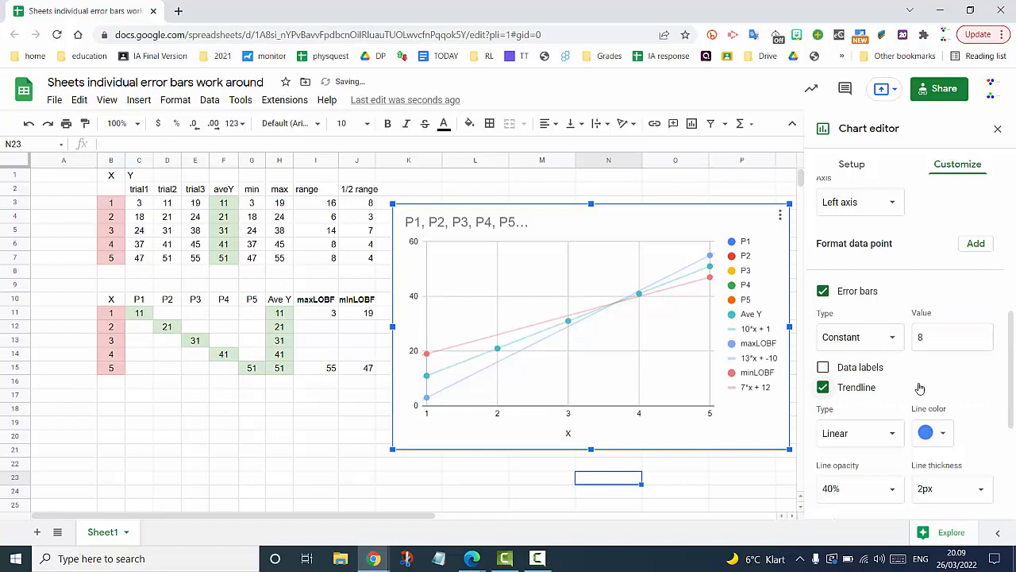
left_click(822, 389)
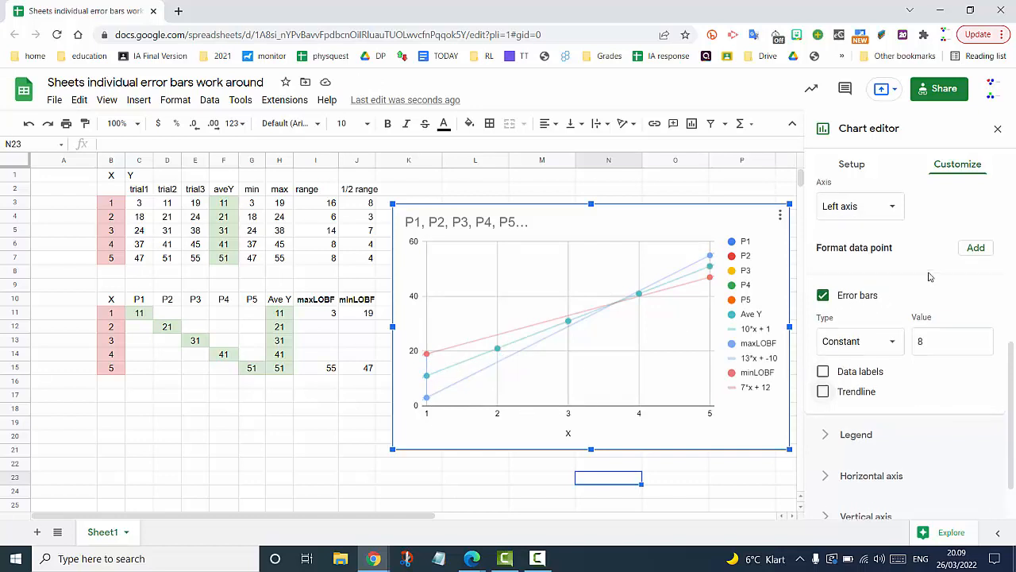
scroll(930, 276, "up", 4)
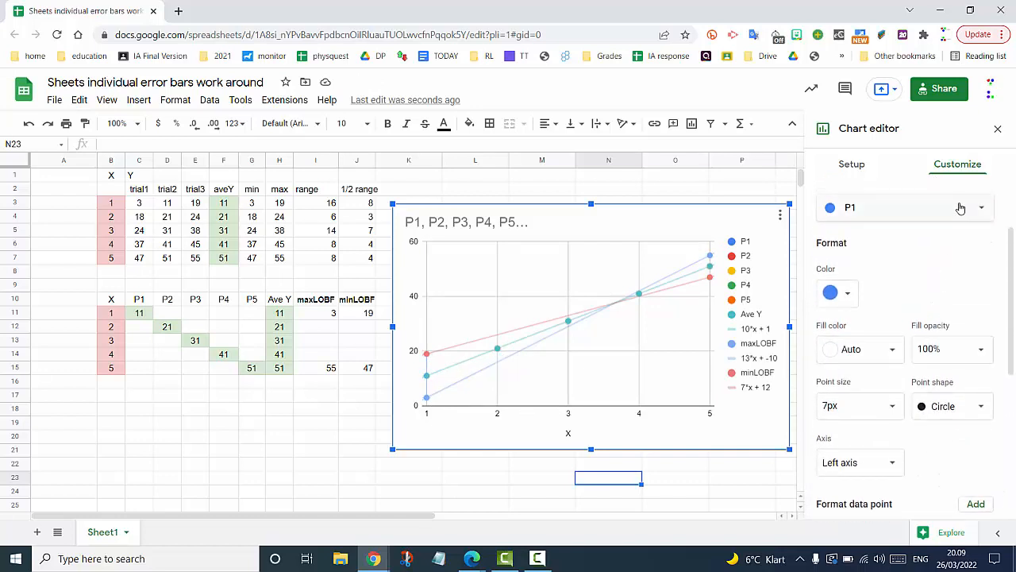
- Switch to series P2 and set its error bars to Constant with value 3
left_click(959, 208)
left_click(866, 232)
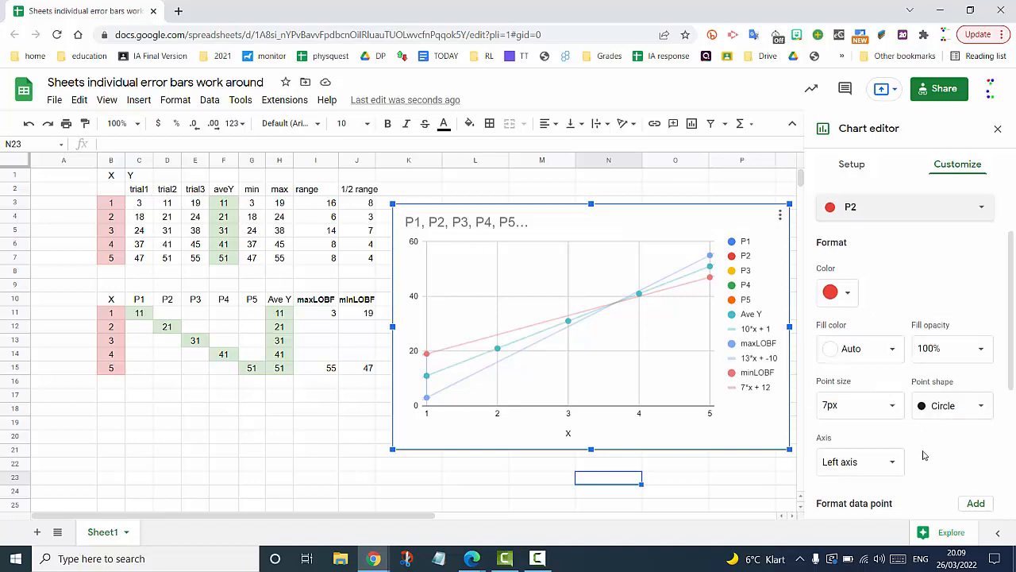
scroll(924, 454, "down", 2)
scroll(923, 454, "down", 1)
left_click(822, 415)
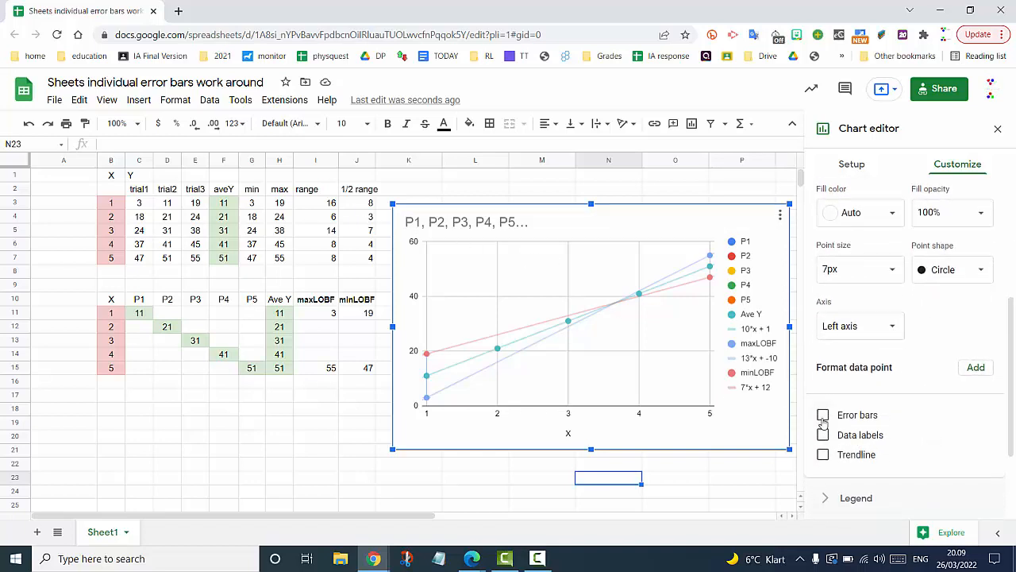
scroll(947, 435, "down", 2)
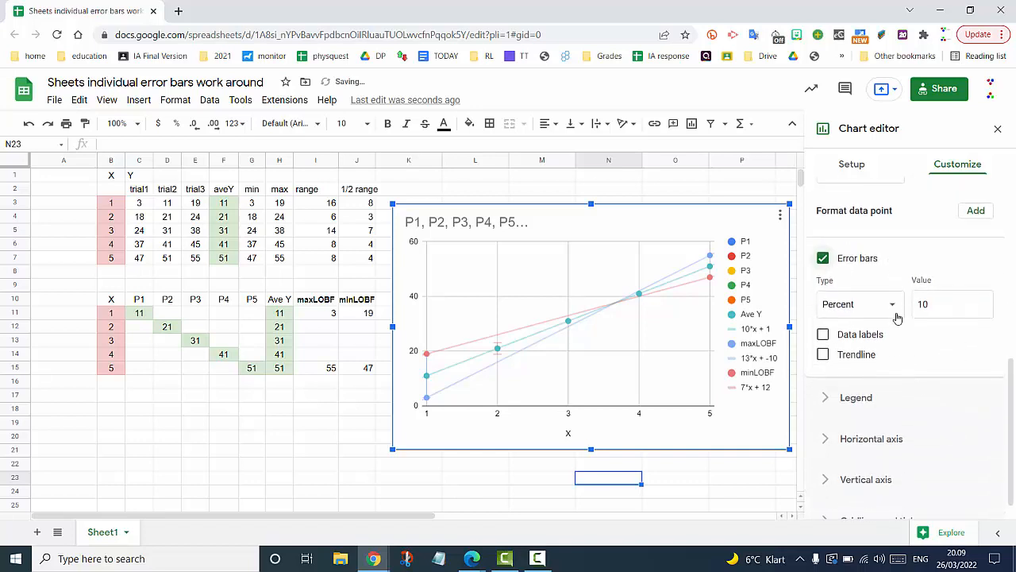
left_click(893, 309)
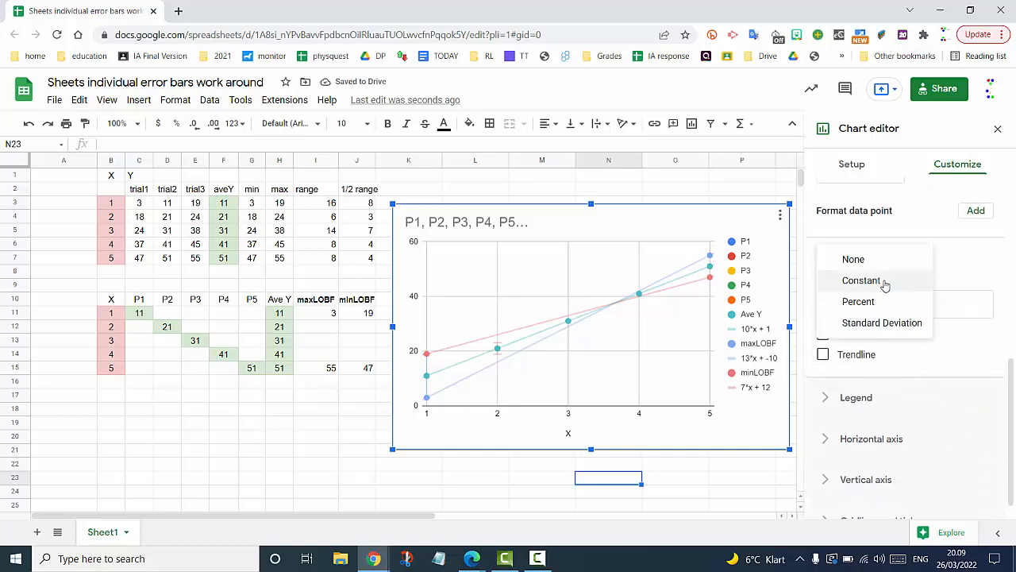
left_click(883, 283)
left_click(936, 306)
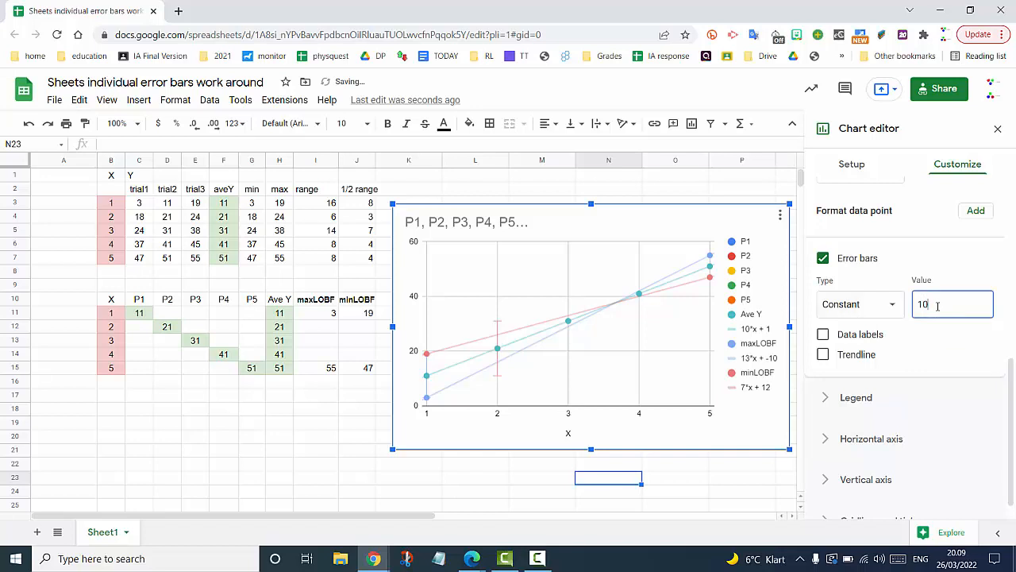
type("0")
type("3")
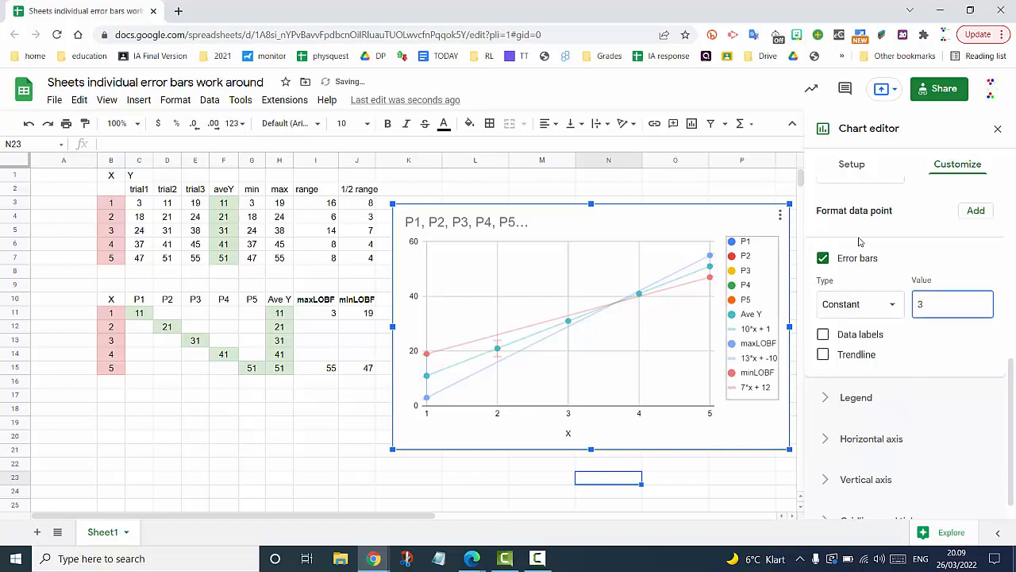
scroll(894, 238, "up", 3)
scroll(894, 238, "up", 1)
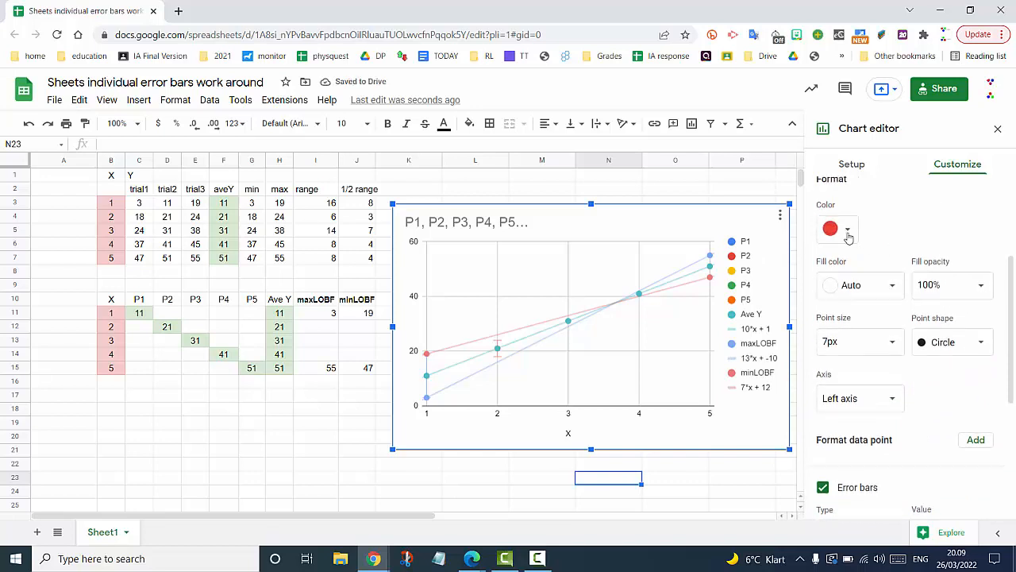
scroll(901, 239, "up", 2)
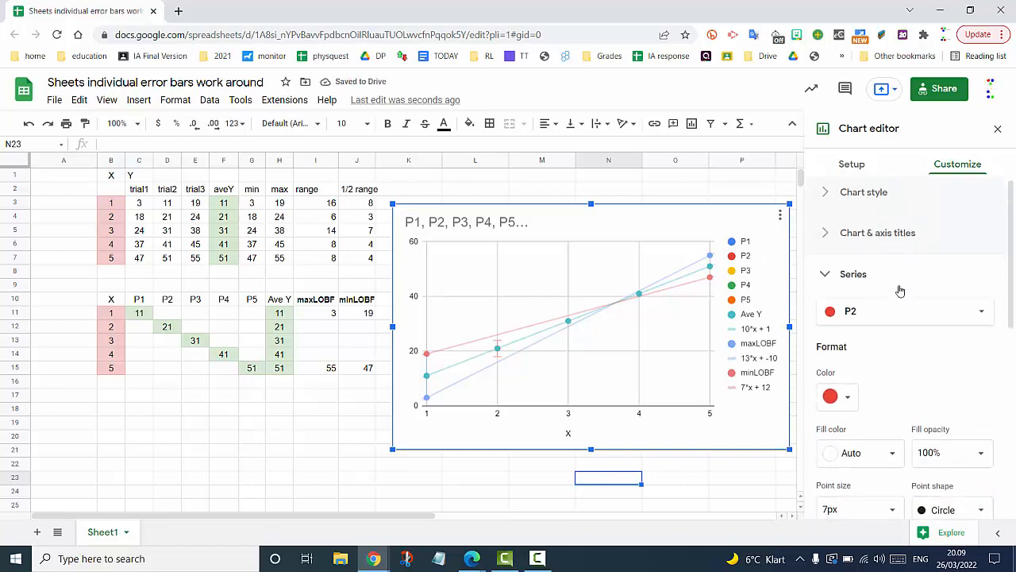
- Switch to series P3 and set its error bars to Constant with value 7
left_click(905, 316)
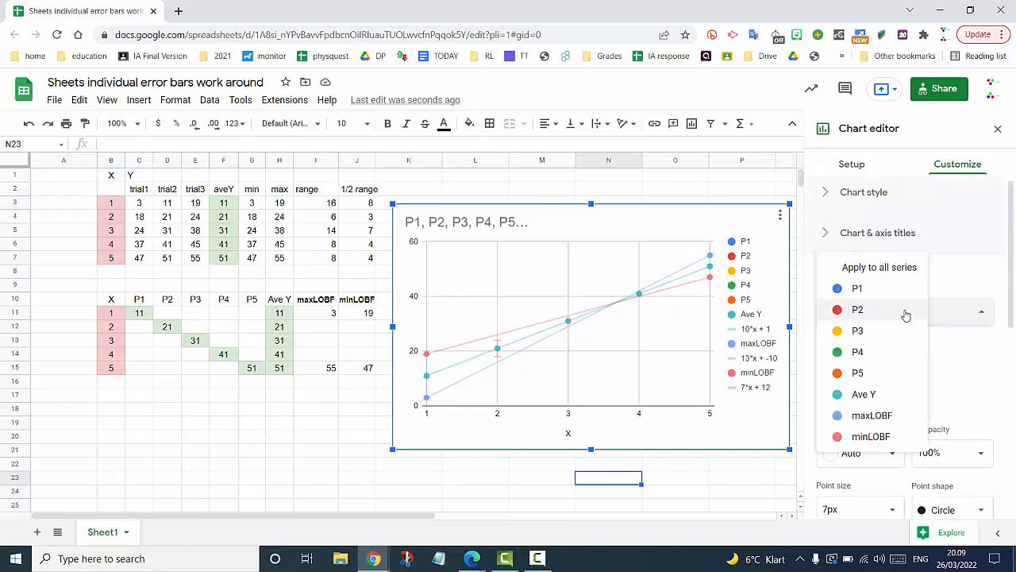
left_click(865, 330)
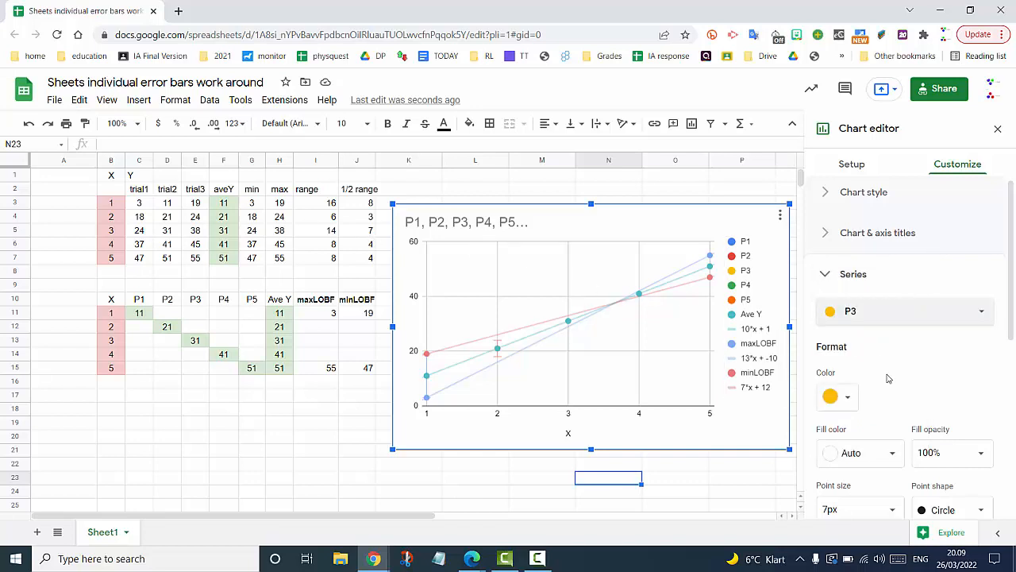
scroll(887, 378, "down", 3)
scroll(888, 379, "up", 1)
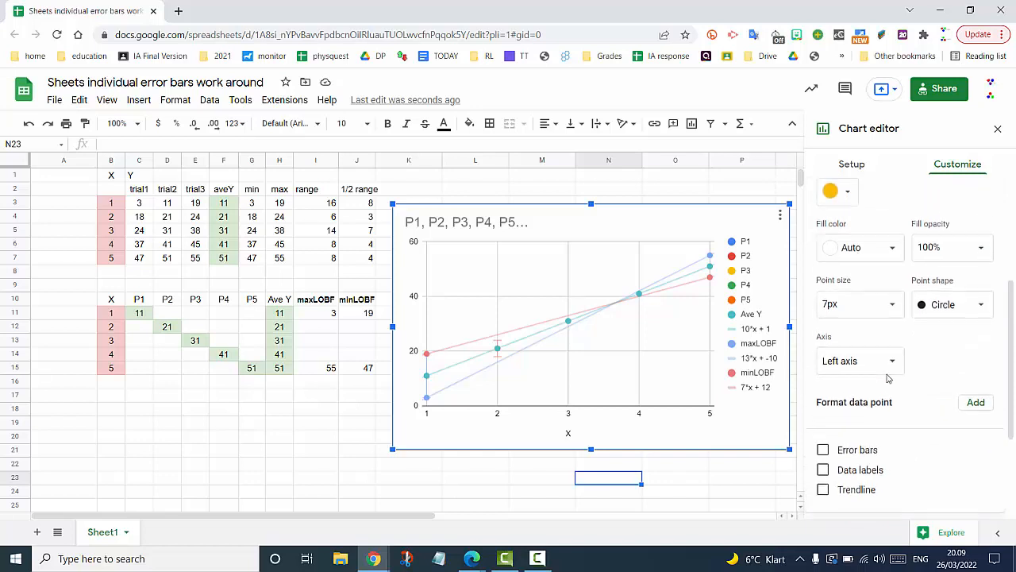
scroll(888, 379, "down", 1)
left_click(823, 412)
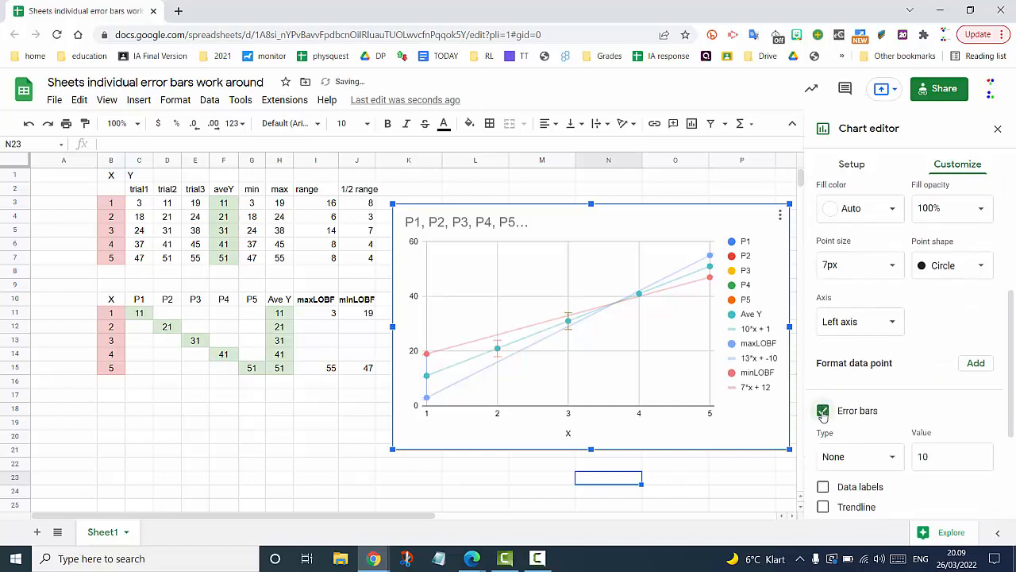
scroll(907, 395, "down", 3)
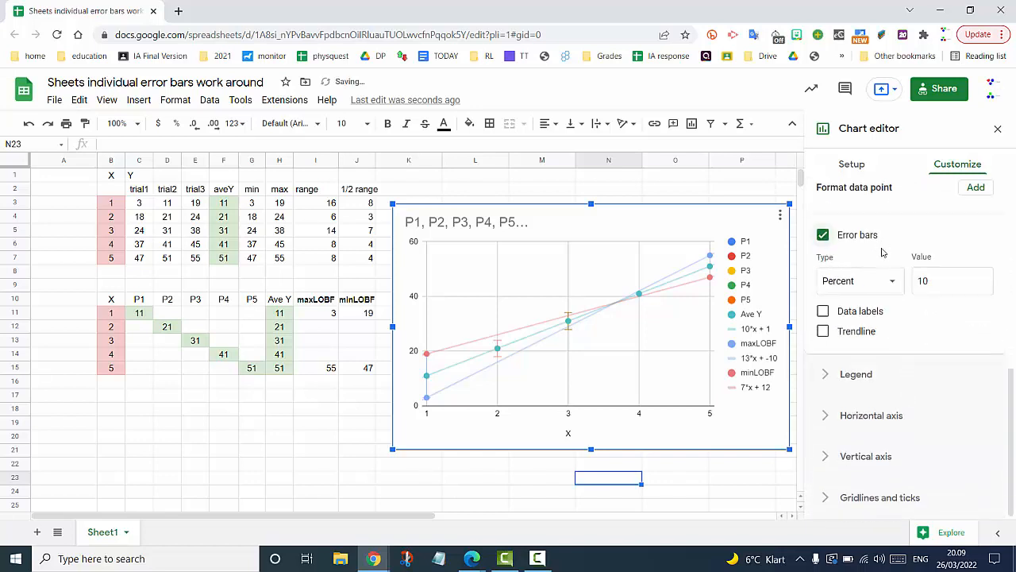
left_click(891, 284)
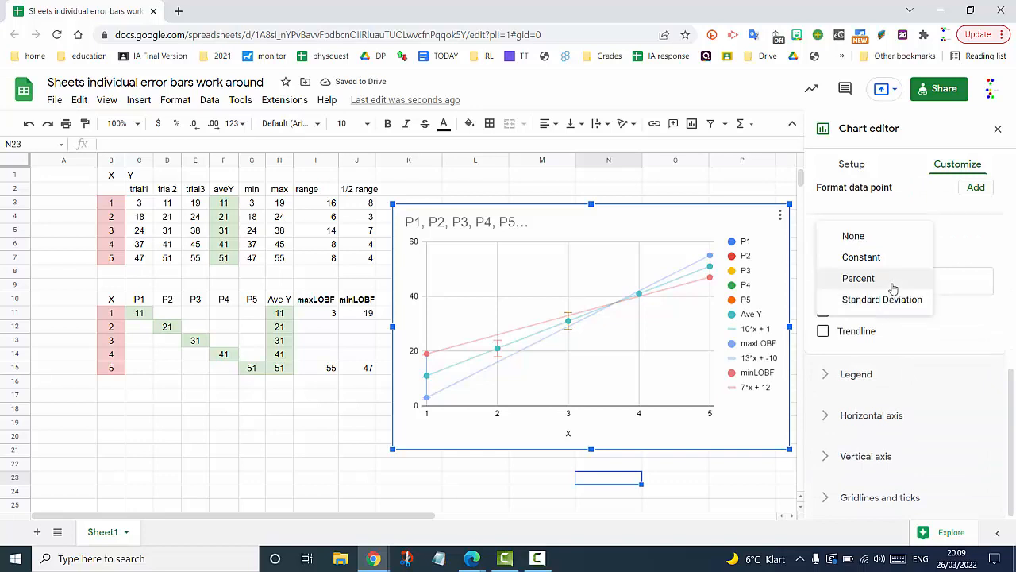
left_click(879, 261)
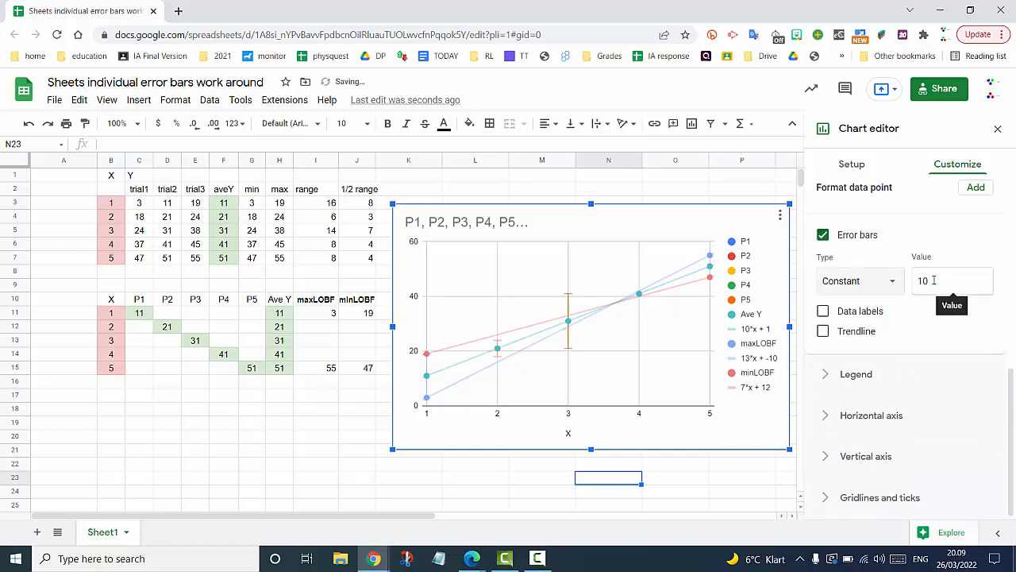
left_click(934, 280)
type("7")
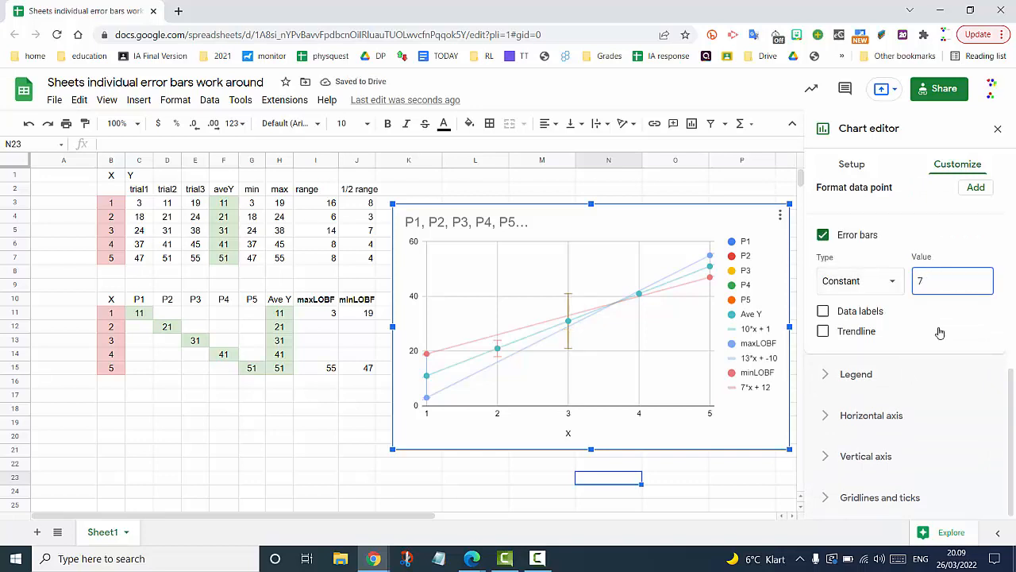
scroll(873, 213, "up", 2)
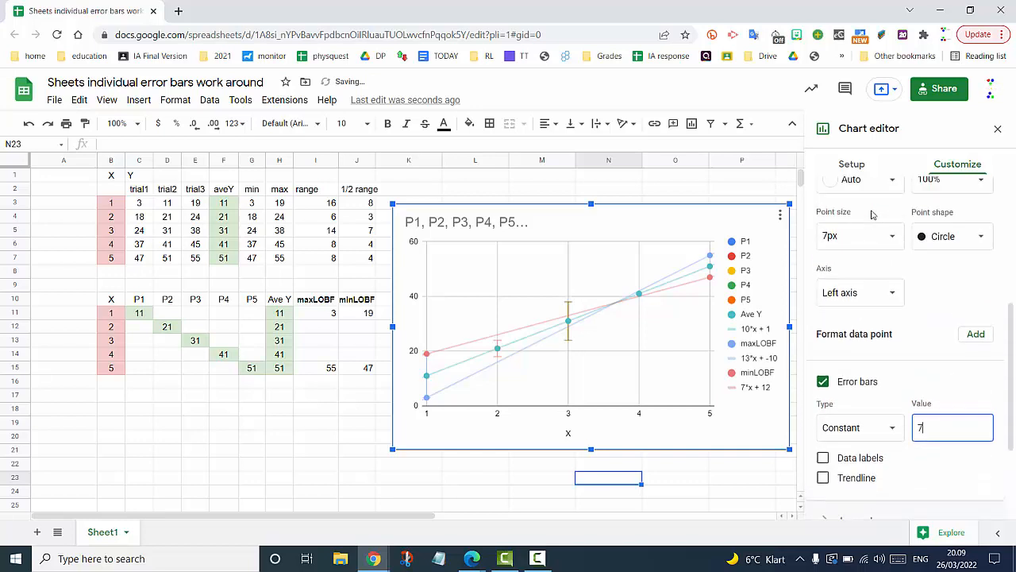
scroll(926, 246, "up", 2)
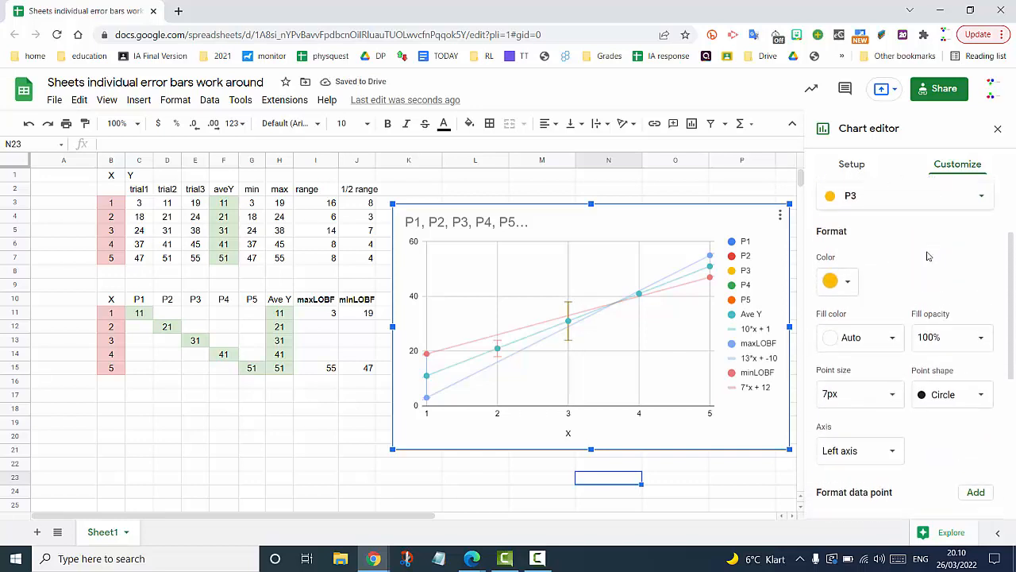
left_click(981, 196)
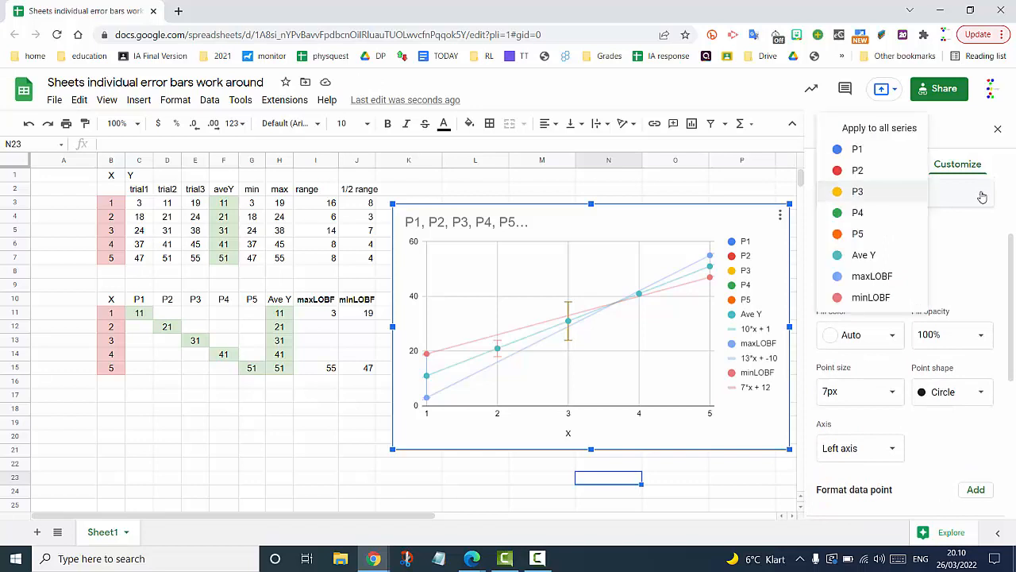
- Give series P4 constant error bars with value 4
left_click(876, 211)
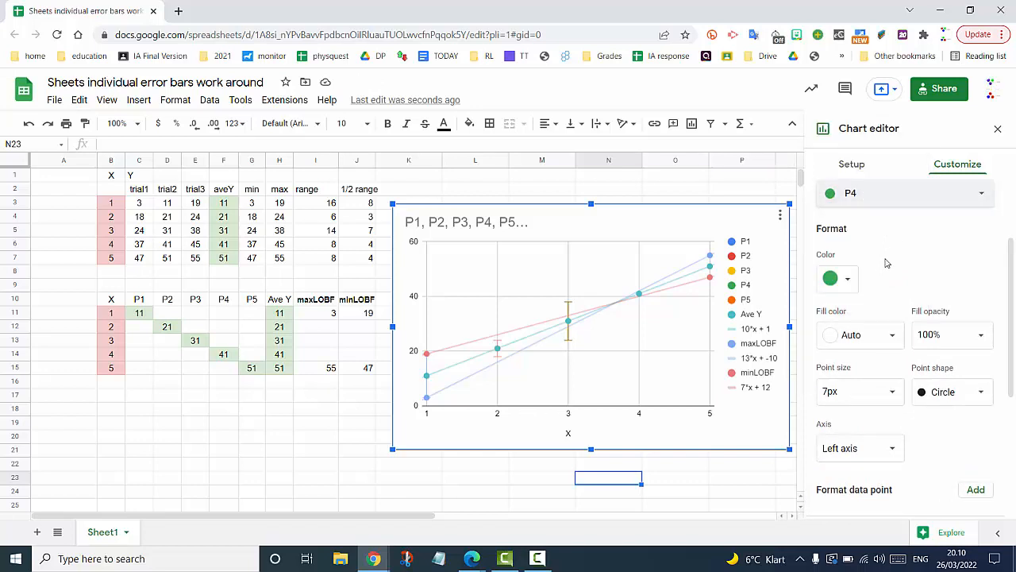
scroll(887, 263, "down", 3)
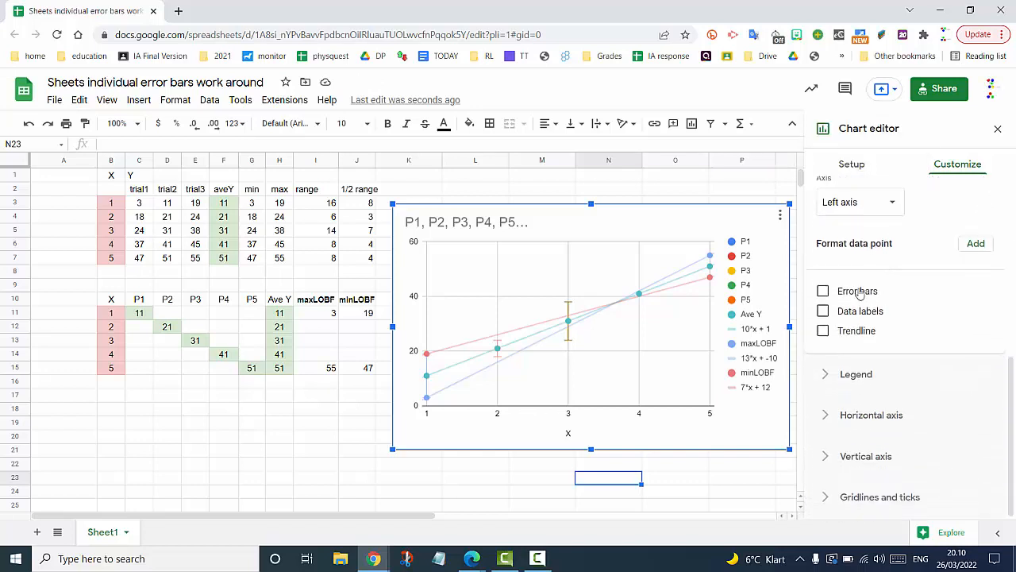
left_click(823, 293)
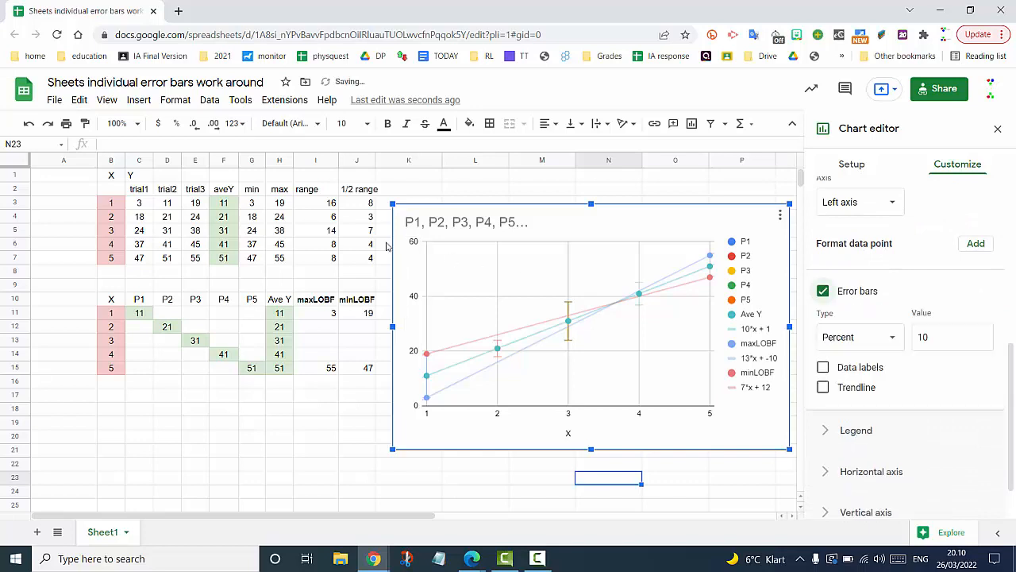
left_click(942, 337)
type("4")
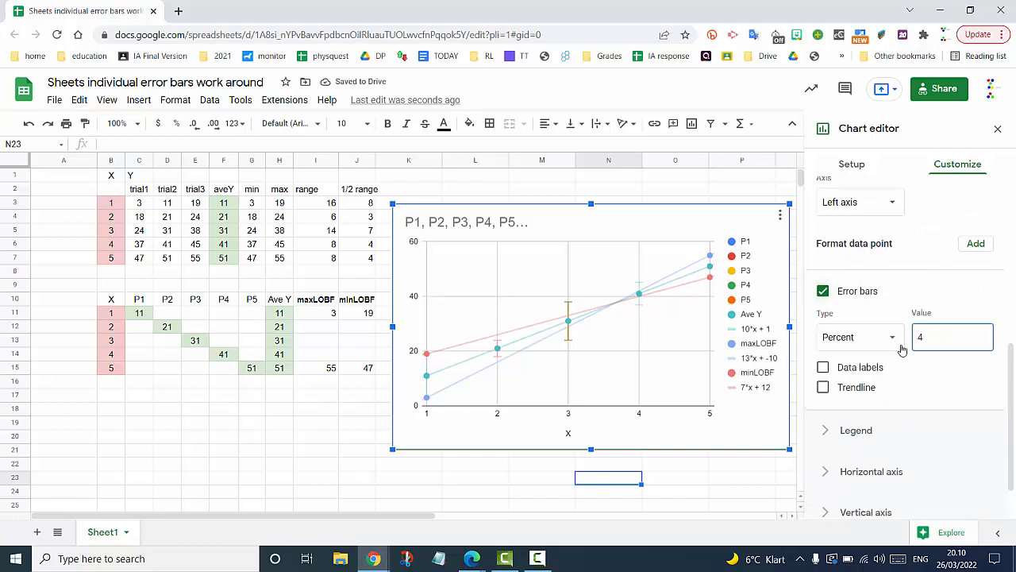
left_click(892, 337)
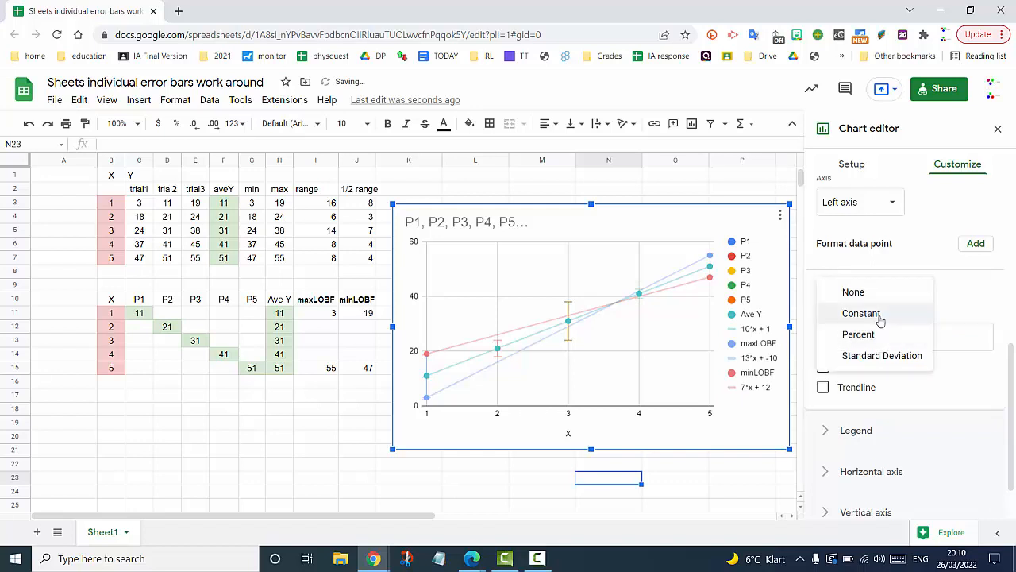
left_click(880, 315)
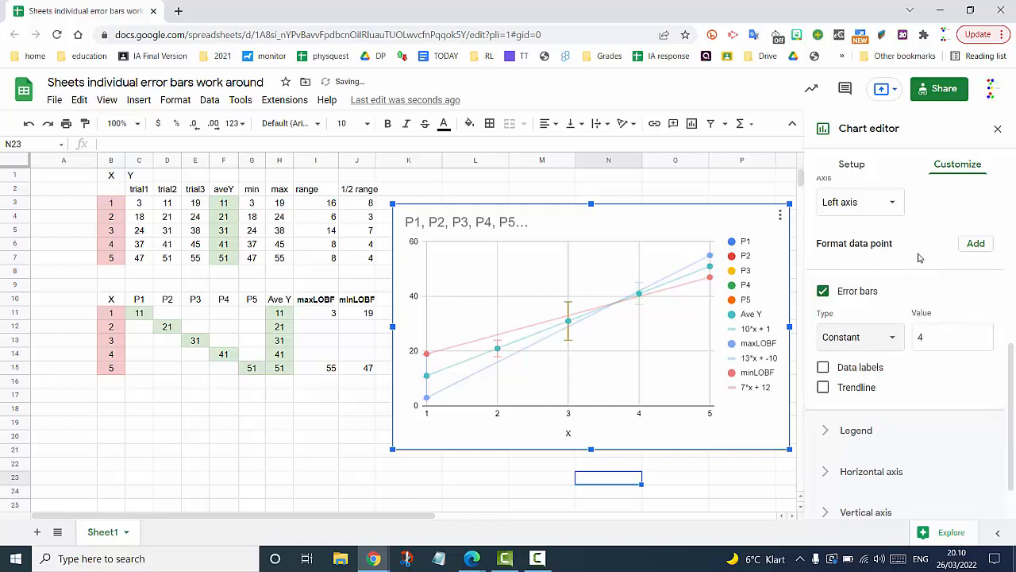
scroll(913, 274, "up", 3)
scroll(918, 258, "up", 3)
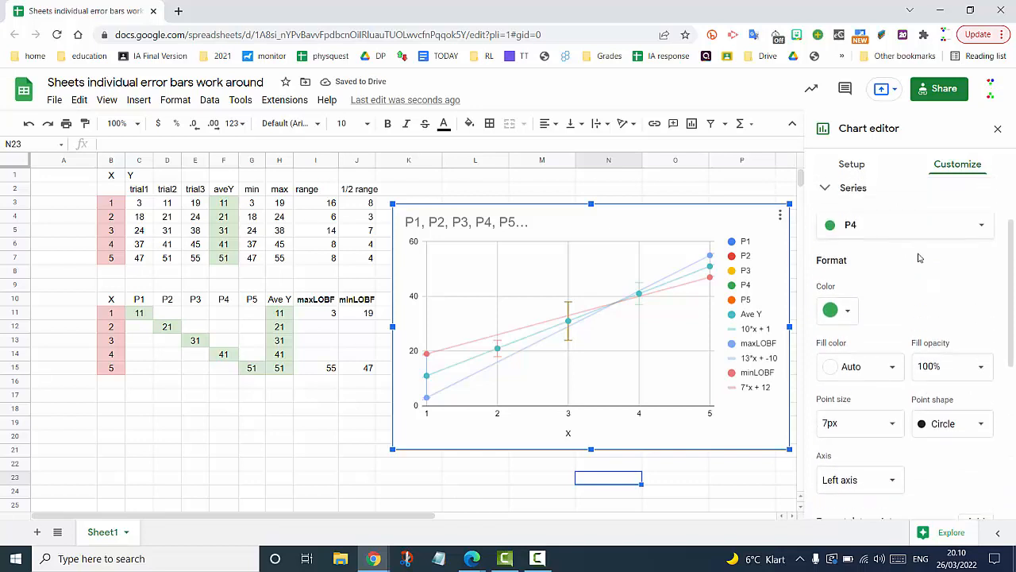
- Give series P5 constant error bars of 4 and close the chart editor
left_click(951, 277)
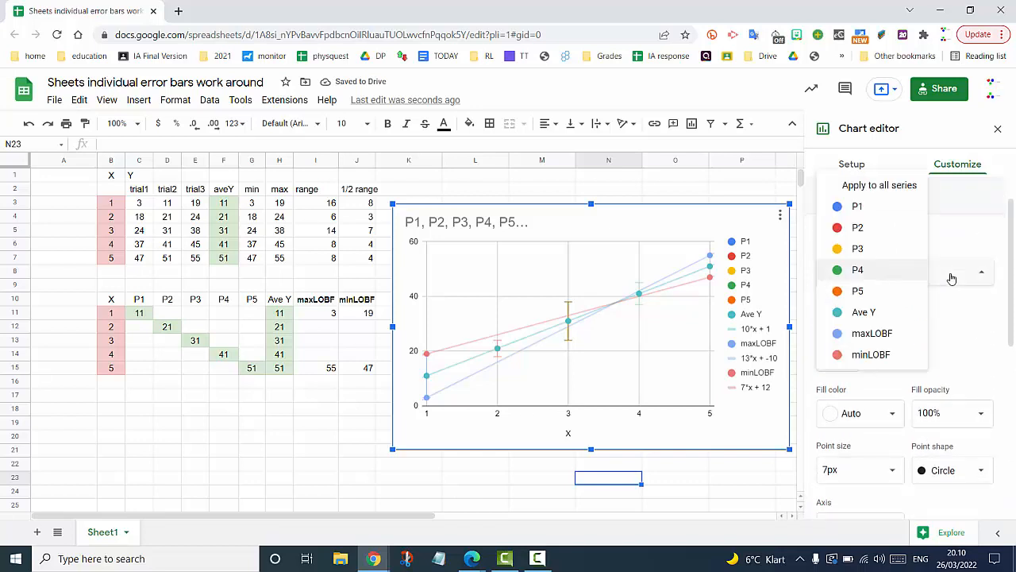
left_click(859, 292)
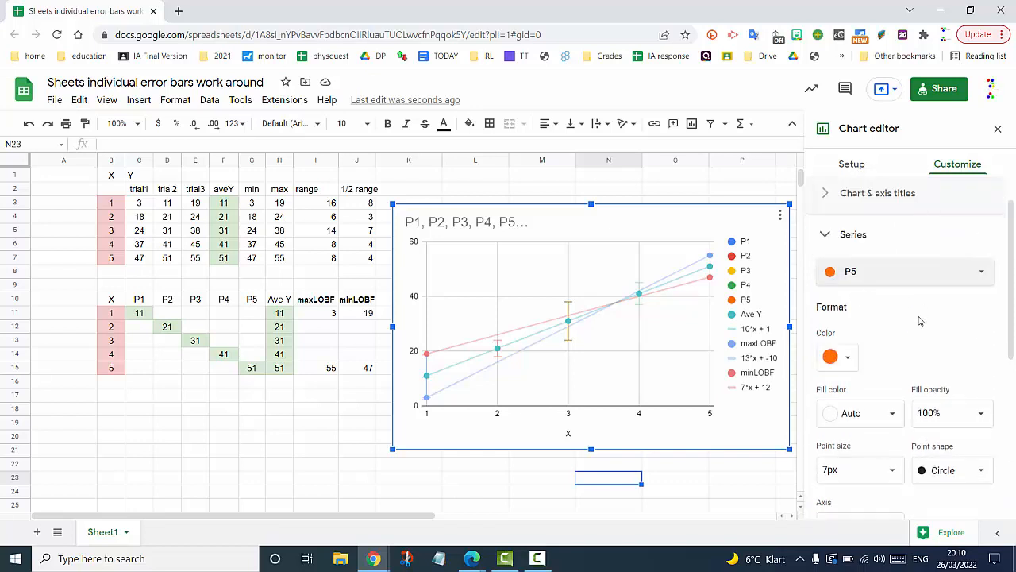
scroll(920, 321, "down", 5)
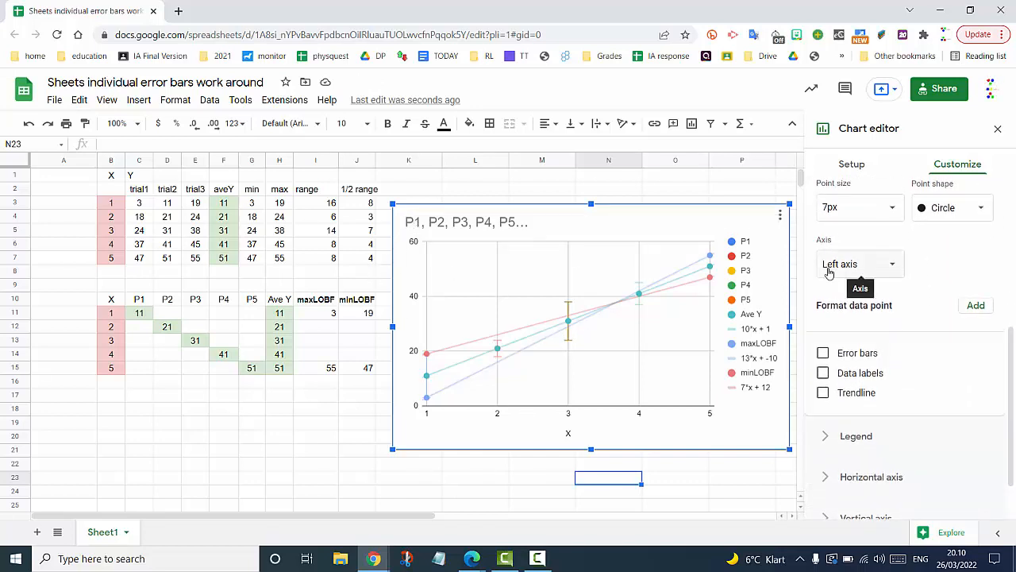
left_click(823, 353)
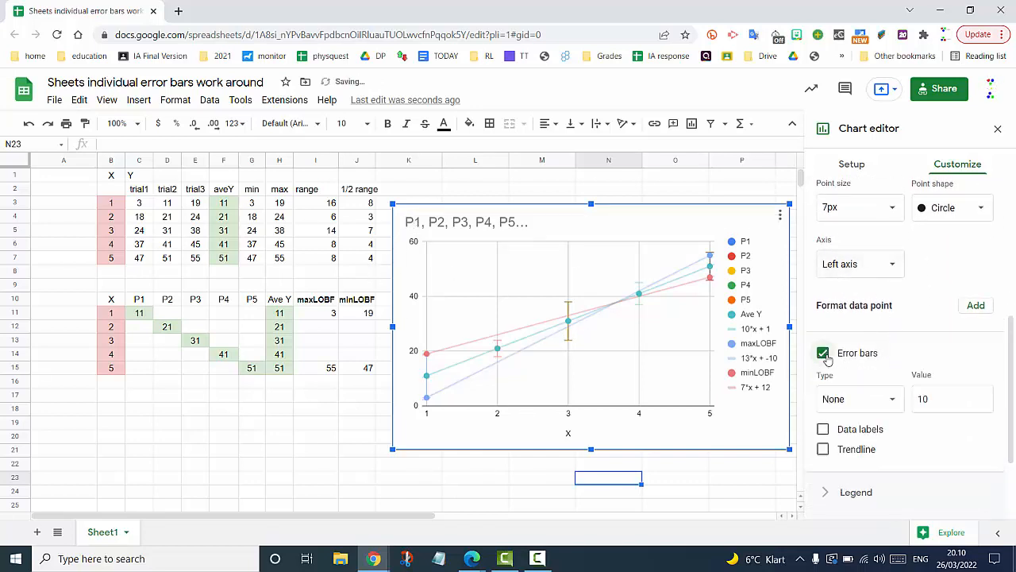
left_click(947, 403)
key("BackSpace")
type("0")
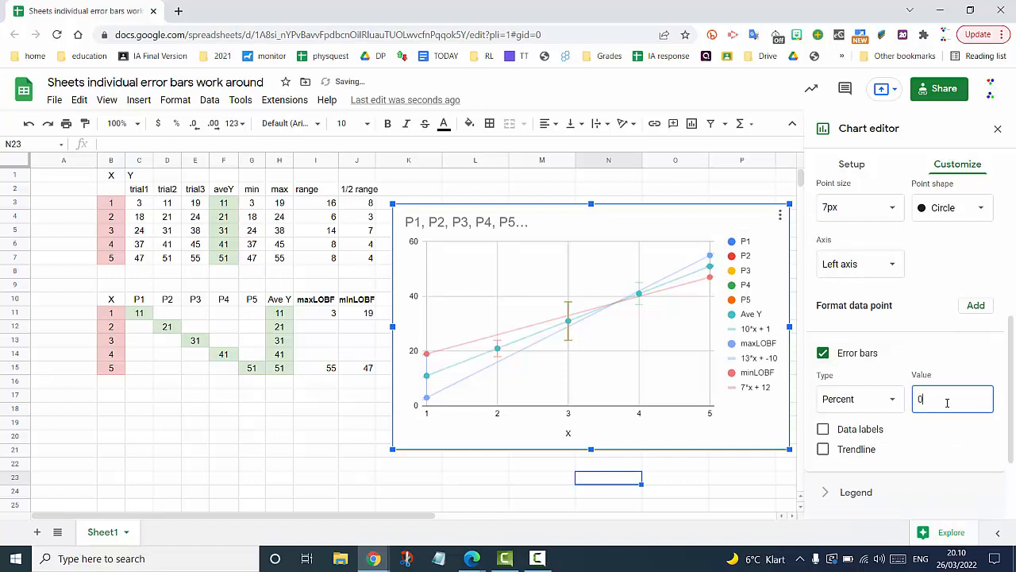
left_click(887, 407)
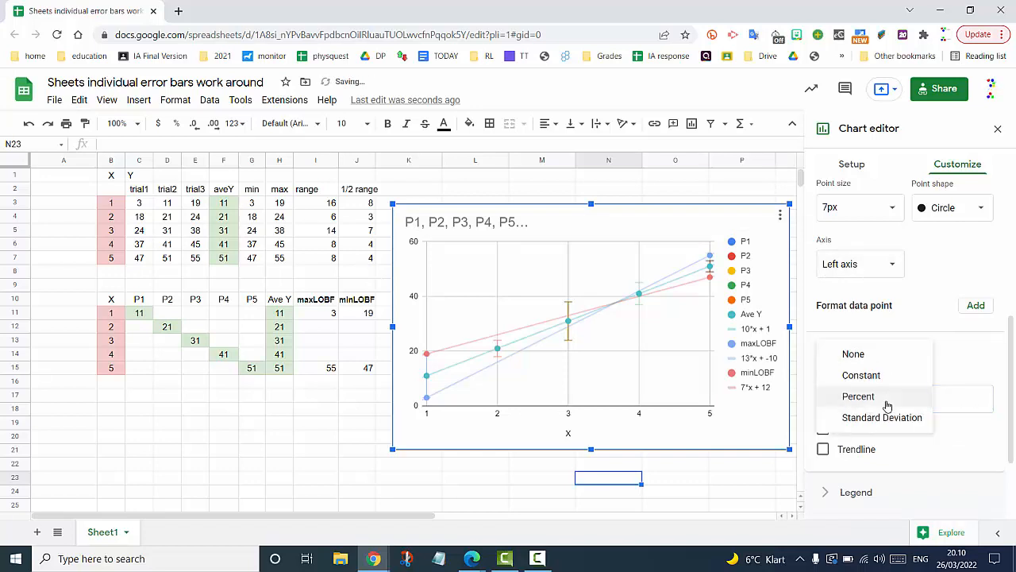
left_click(886, 379)
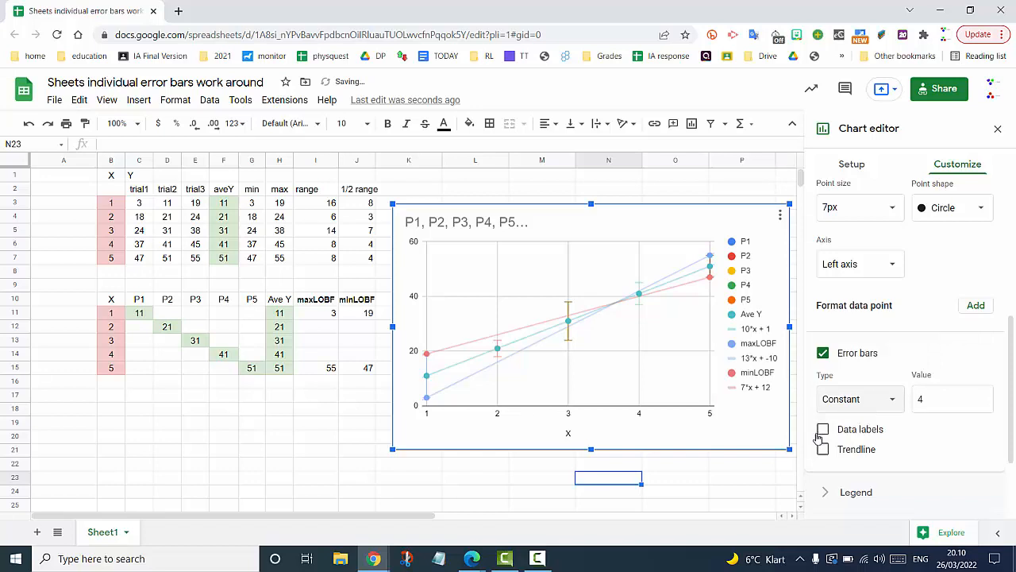
left_click(756, 480)
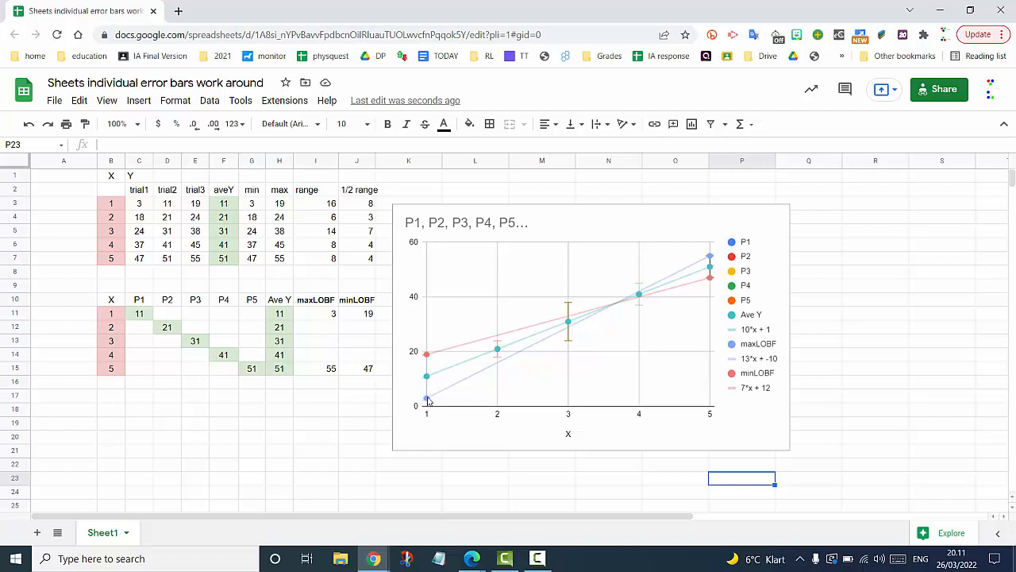
- Set the first maxLOBF value in cell I11 to 6, revising an initial 5
left_click(332, 314)
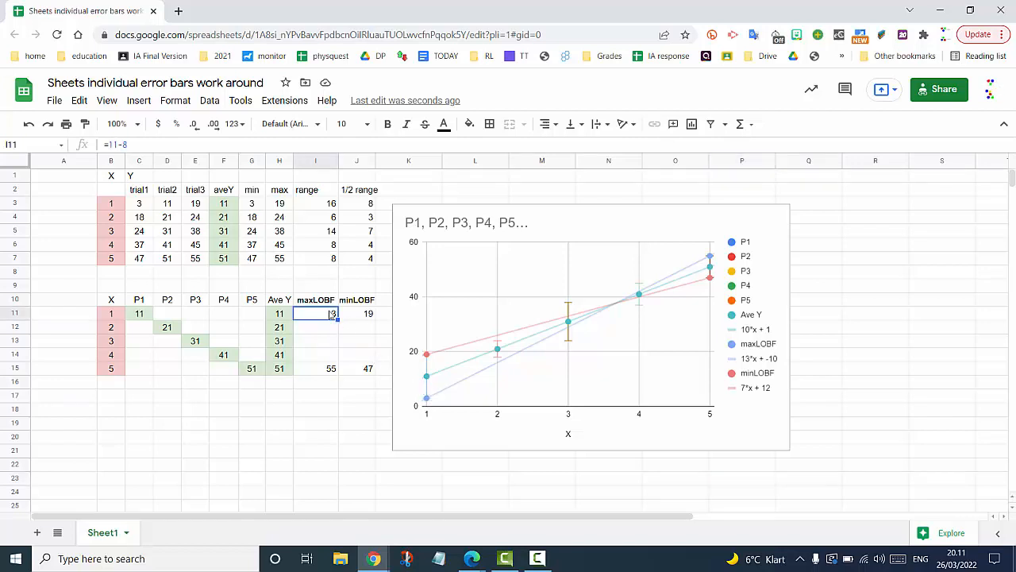
type("5")
key("Return")
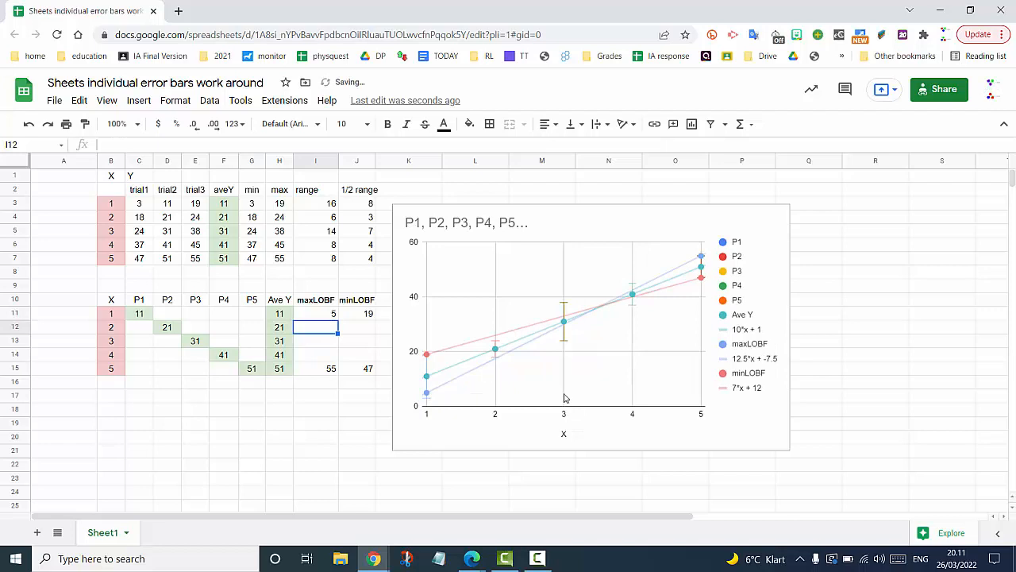
left_click(329, 316)
type("6")
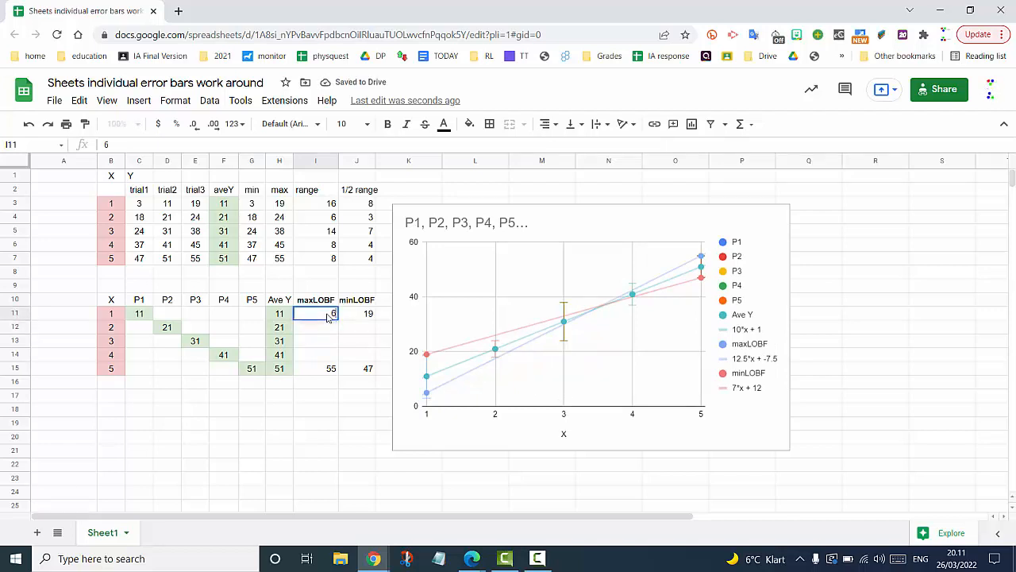
key("Return")
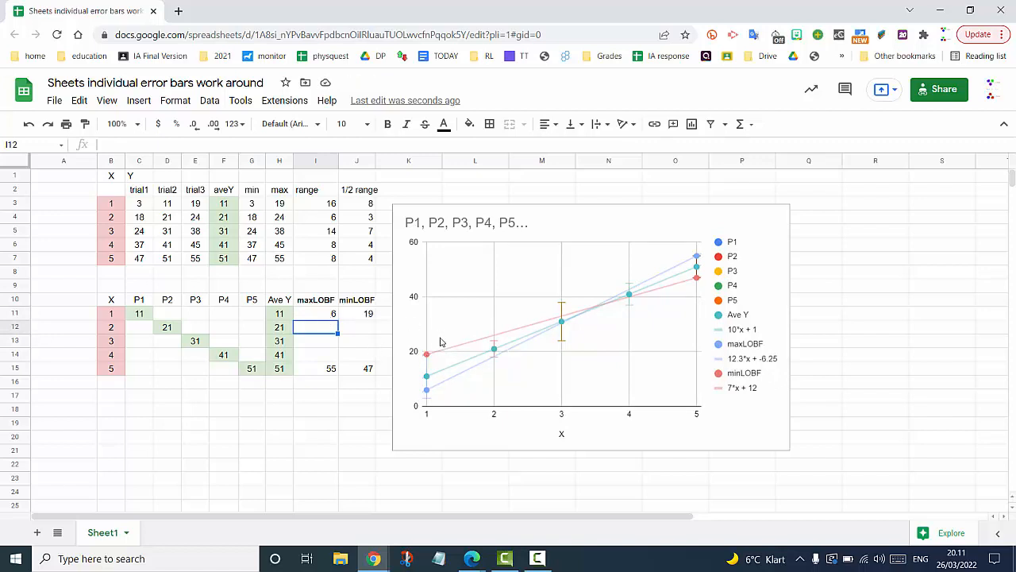
- Set the first minLOBF value in cell J11 to 16
left_click(360, 317)
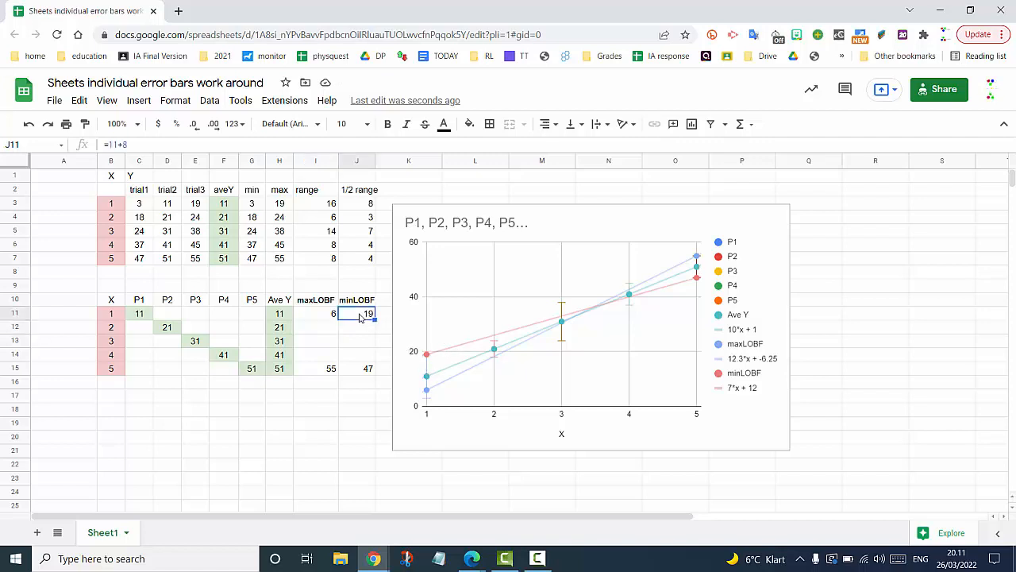
type("1")
key("Return")
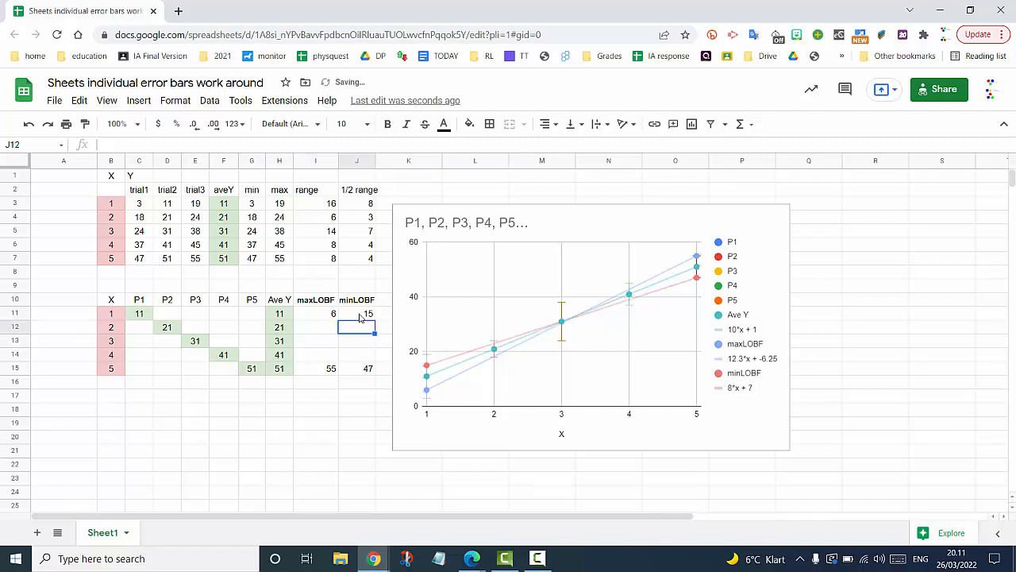
left_click(359, 316)
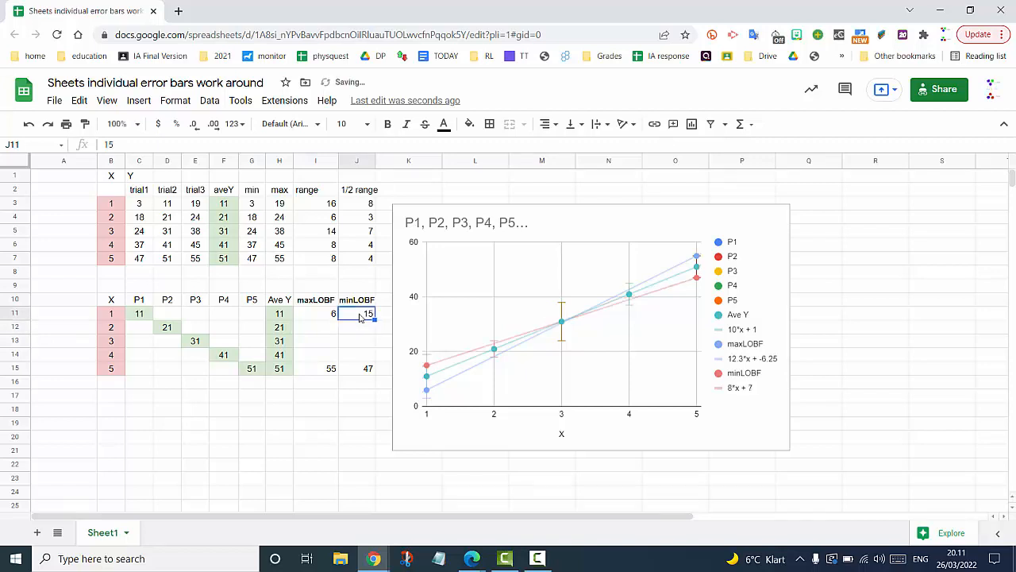
type("1")
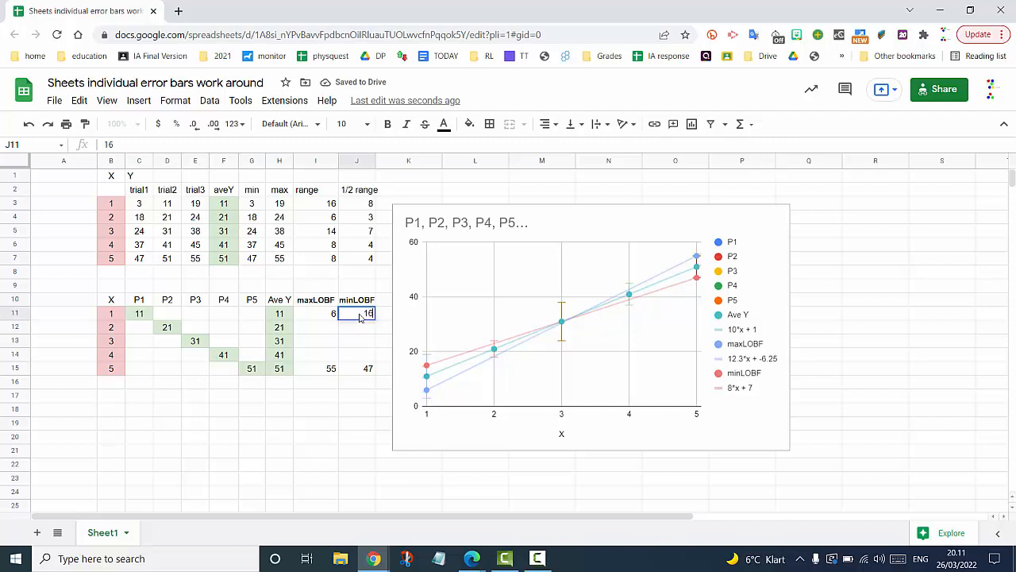
key("Return")
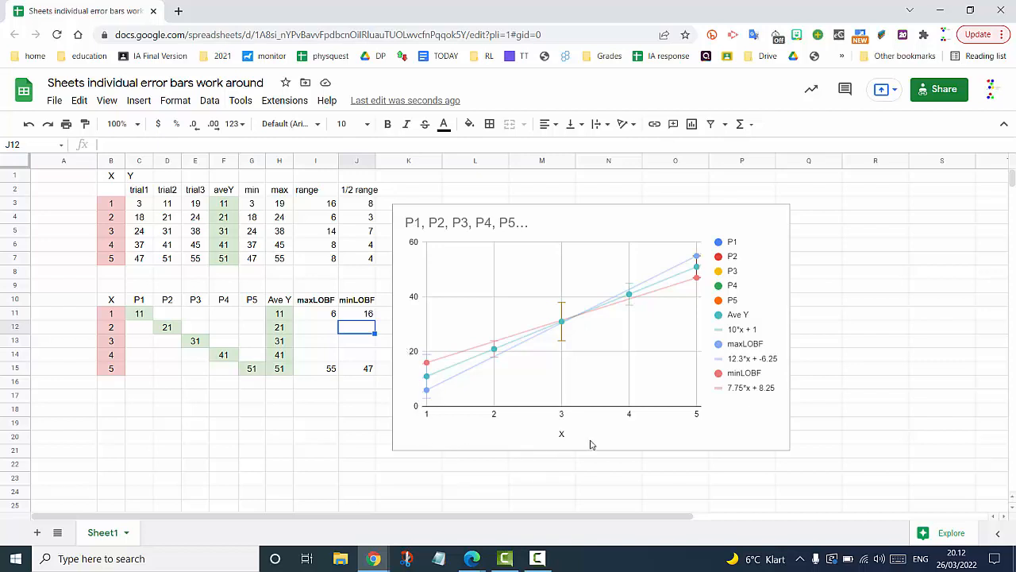
left_click(402, 211)
left_click_drag(388, 201, 184, 216)
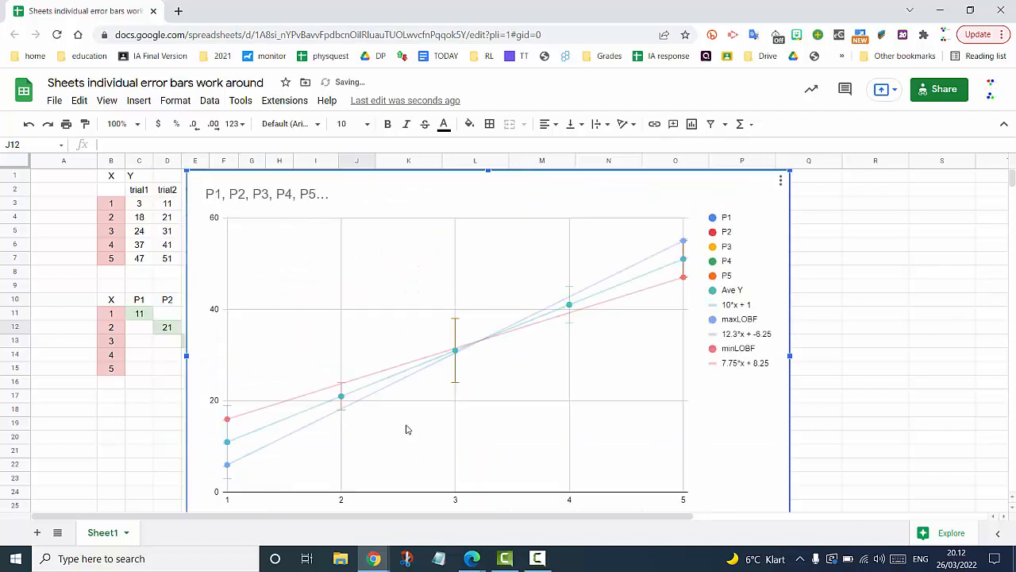
mouse_move(232, 424)
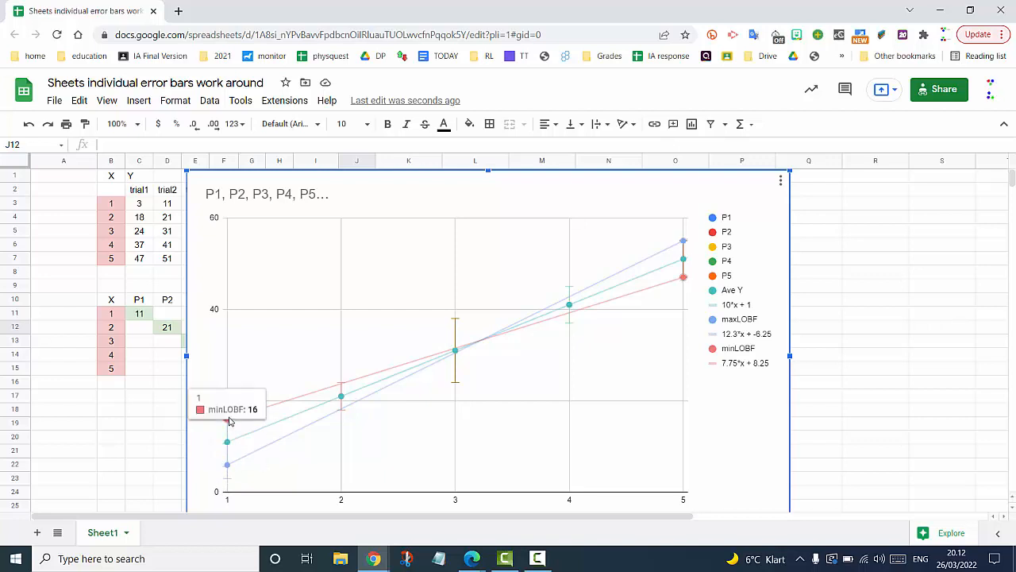
mouse_move(230, 467)
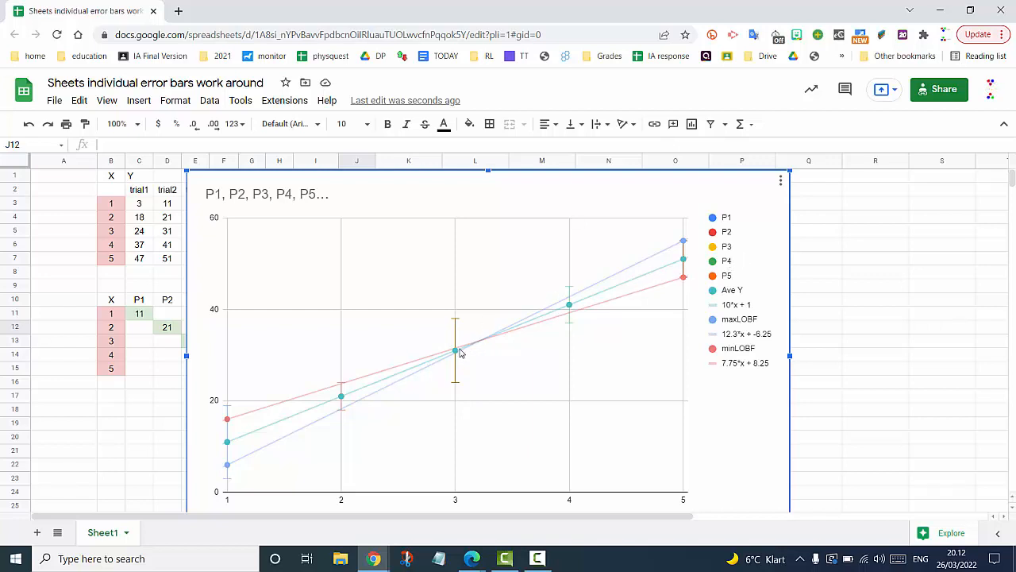
- Reduce the P3 series point size to 2px so mainly its error bar at X = 3 shows
mouse_move(457, 355)
right_click(456, 355)
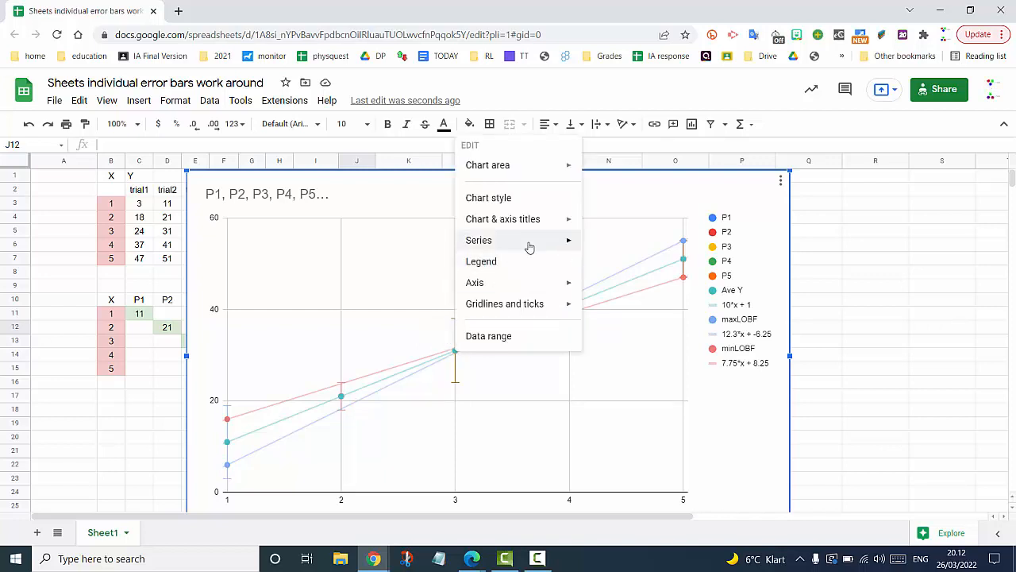
mouse_move(531, 246)
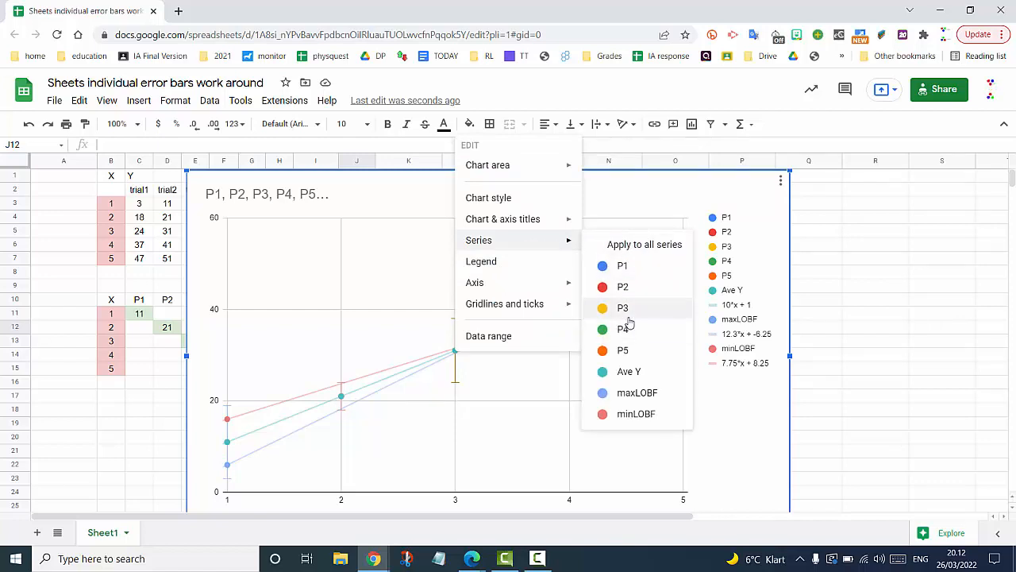
left_click(635, 310)
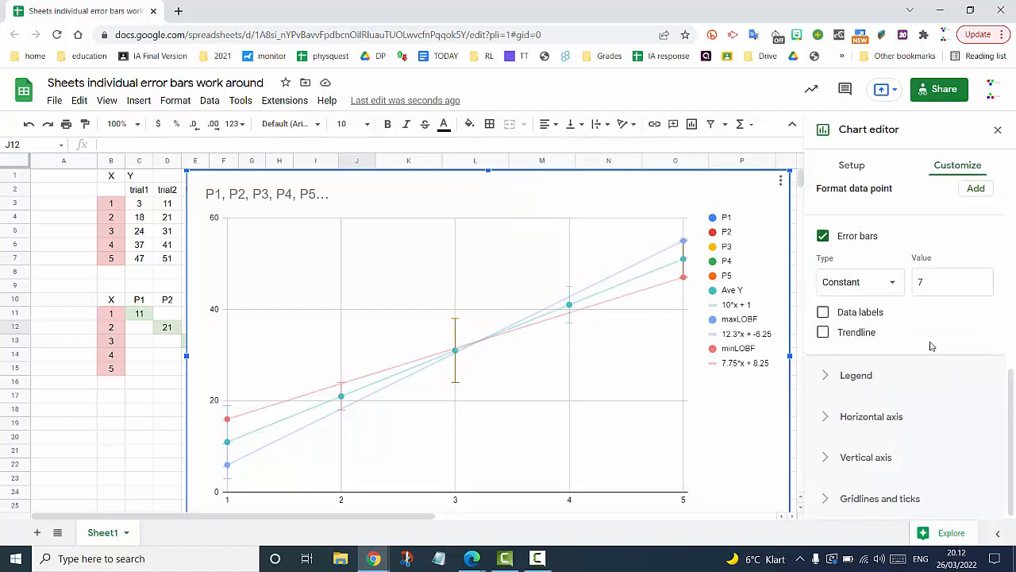
scroll(931, 346, "up", 3)
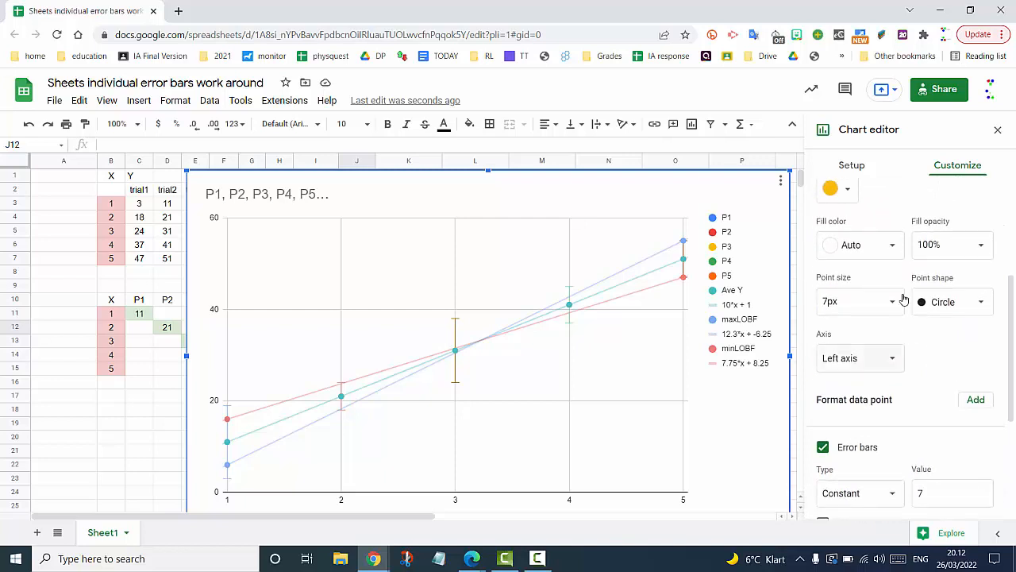
left_click(891, 301)
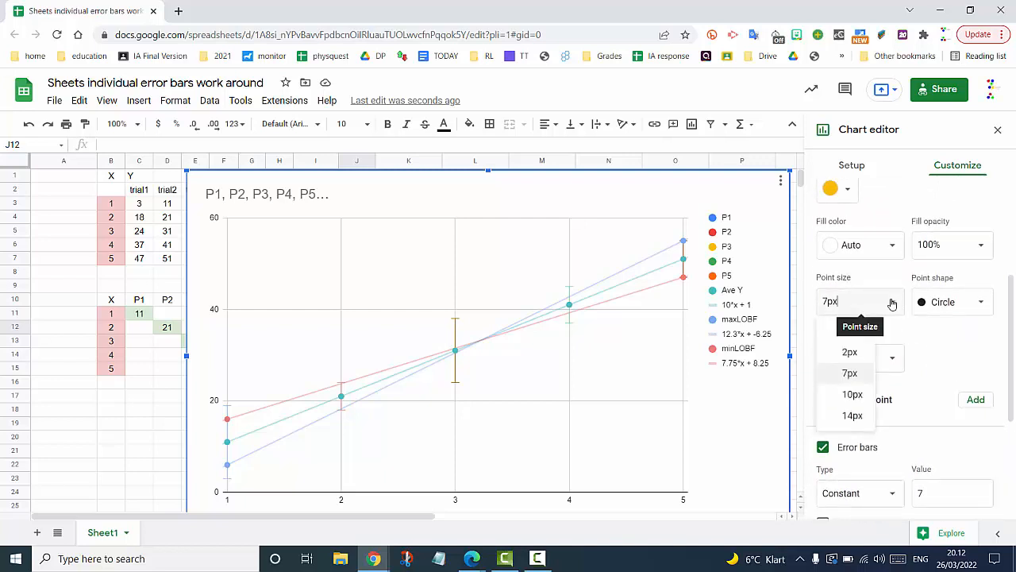
left_click(846, 354)
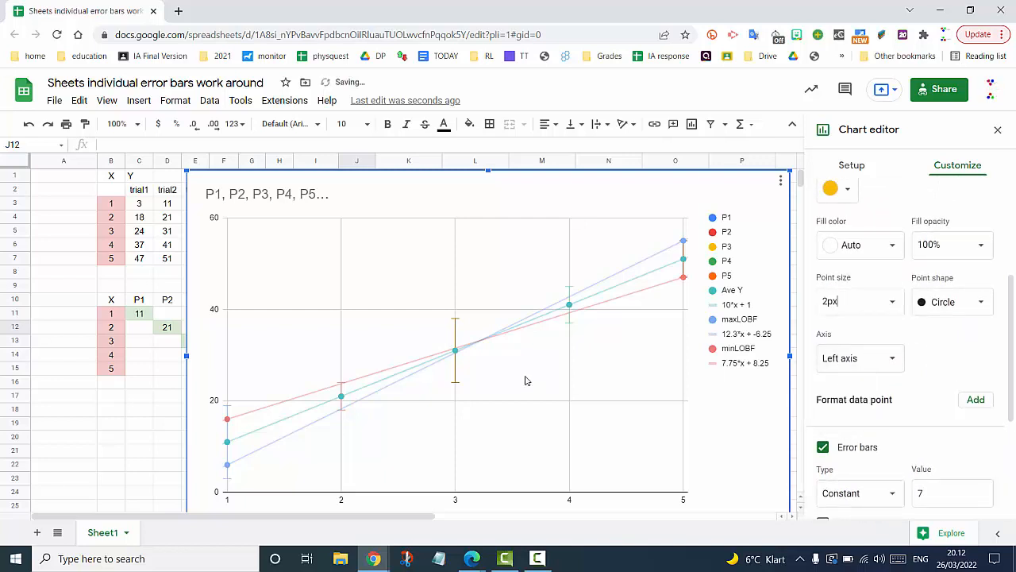
left_click(456, 357)
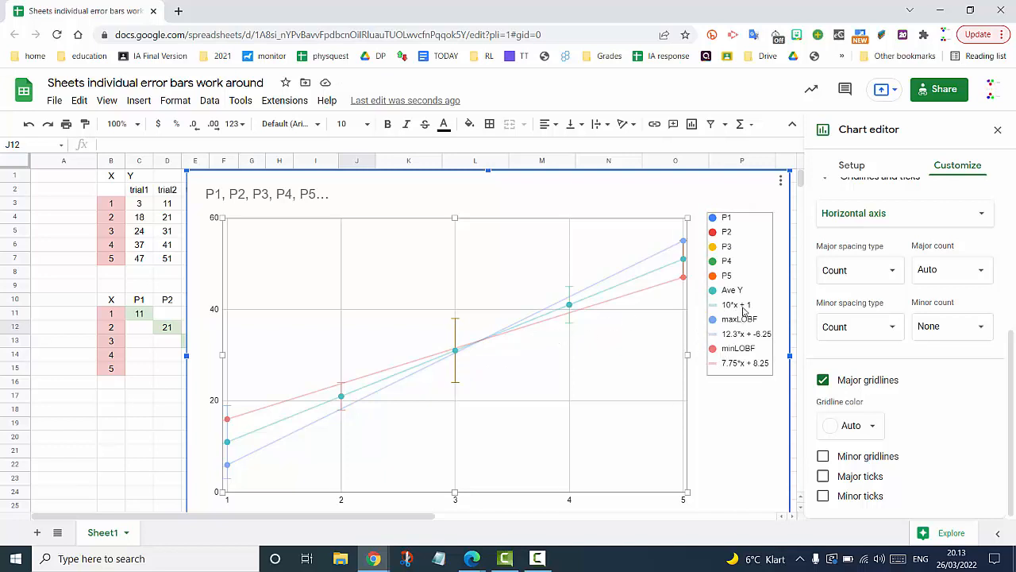
- Set the Ave Y series point size to 2px, leaving its colour unchanged
right_click(457, 348)
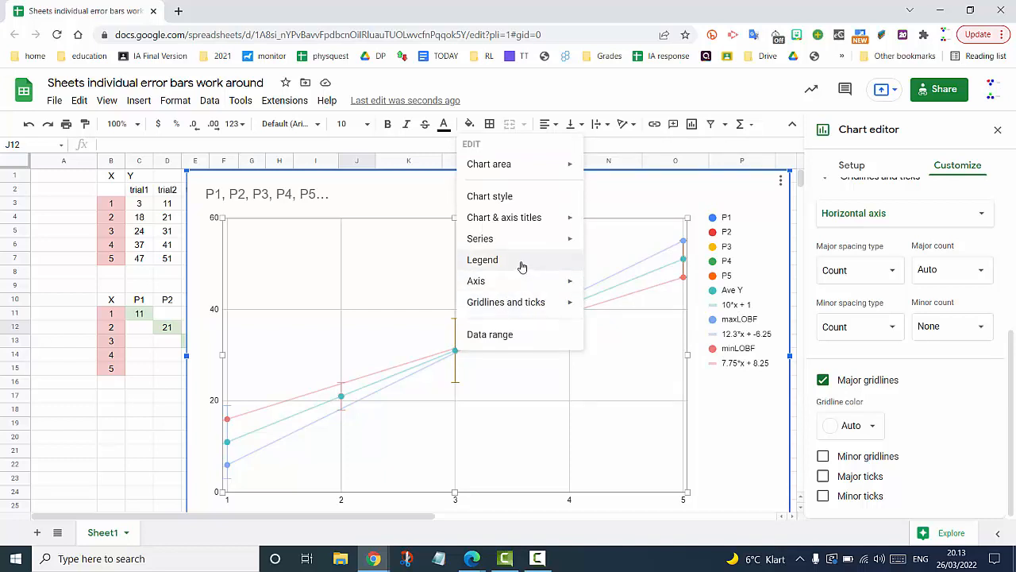
mouse_move(535, 246)
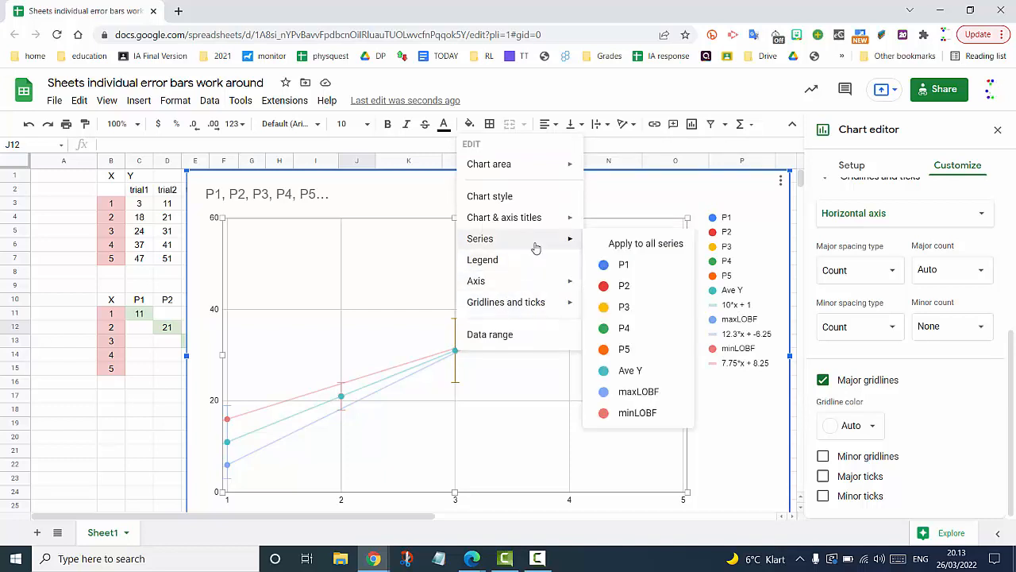
left_click(630, 371)
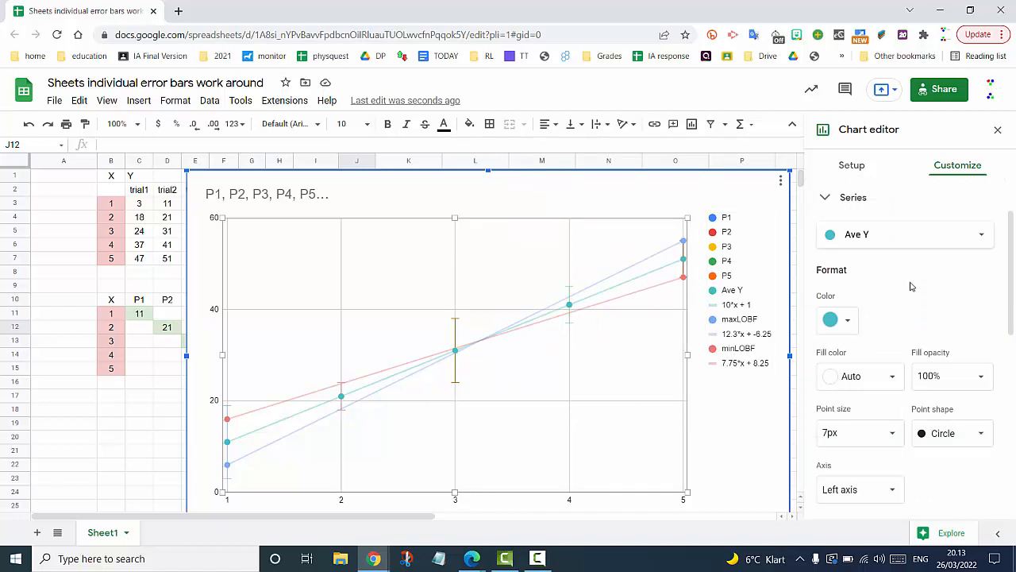
scroll(911, 286, "down", 2)
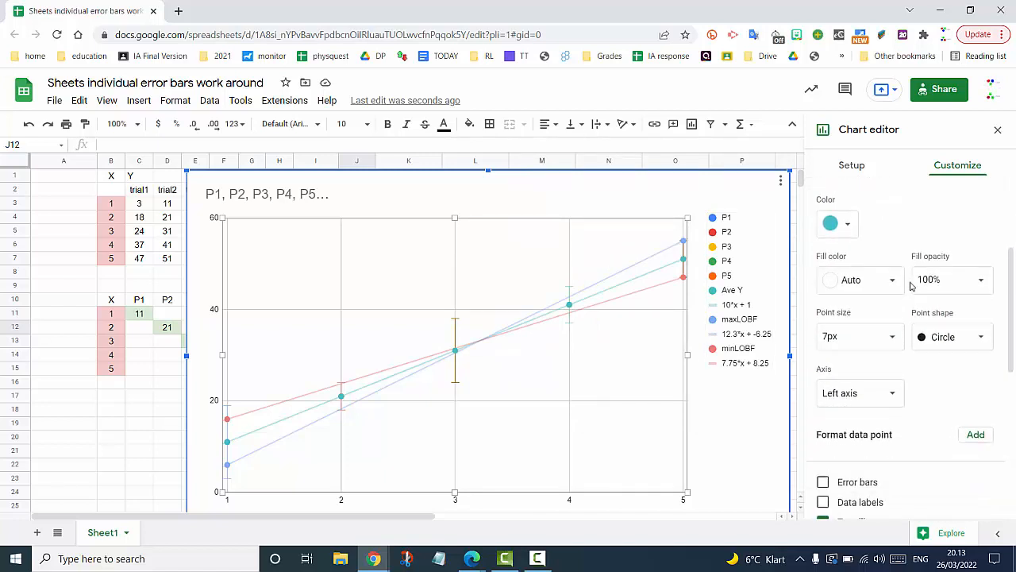
left_click(891, 341)
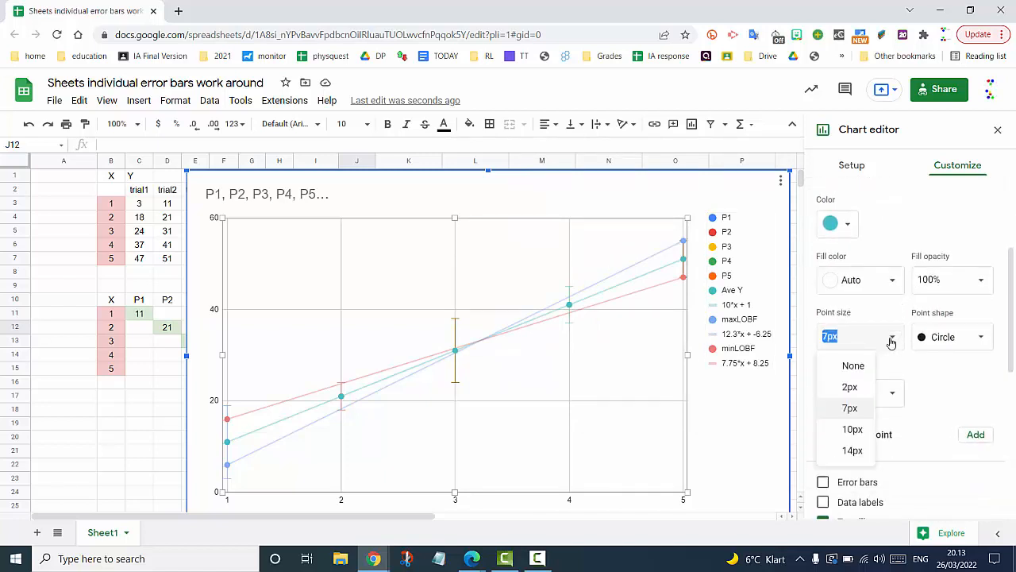
left_click(845, 389)
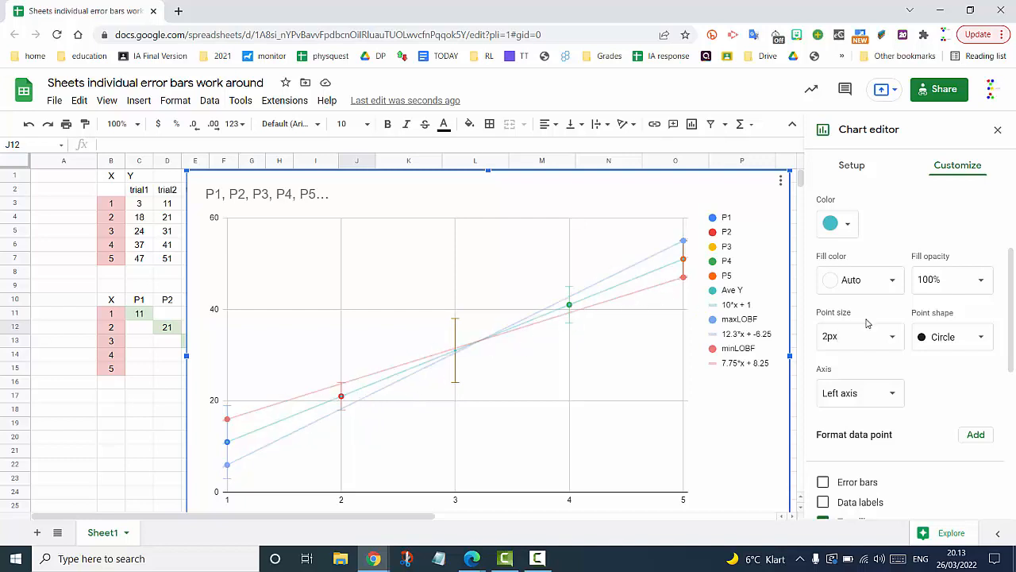
left_click(847, 228)
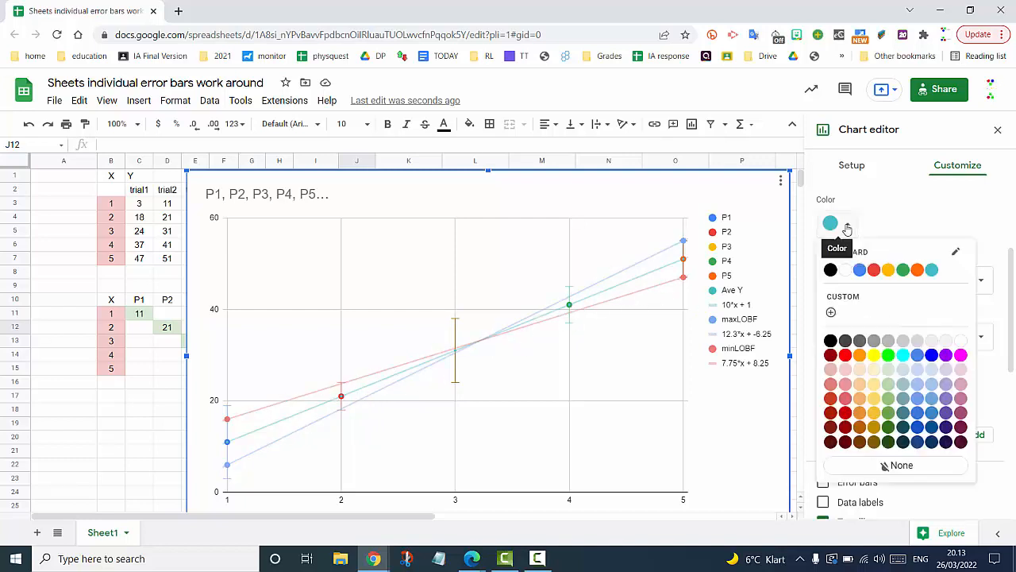
left_click(887, 222)
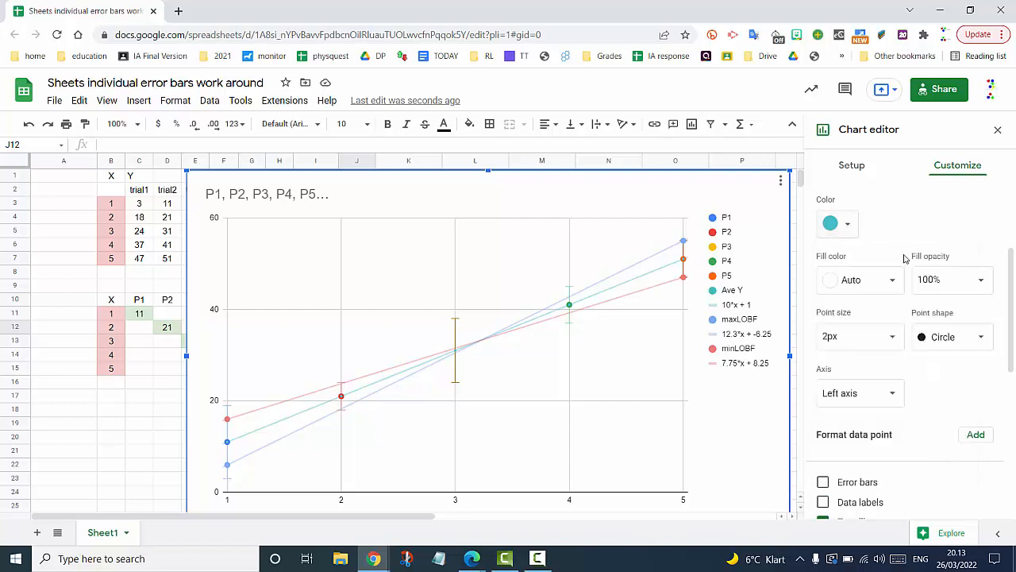
scroll(888, 215, "up", 1)
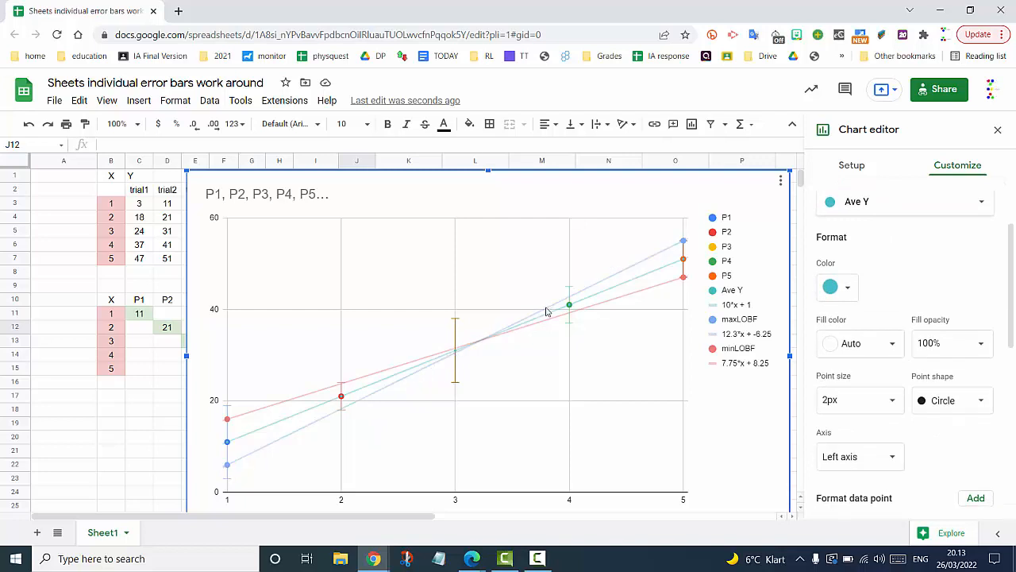
- Color the P4 series black and resize the chart to sit beside the data table
left_click(923, 208)
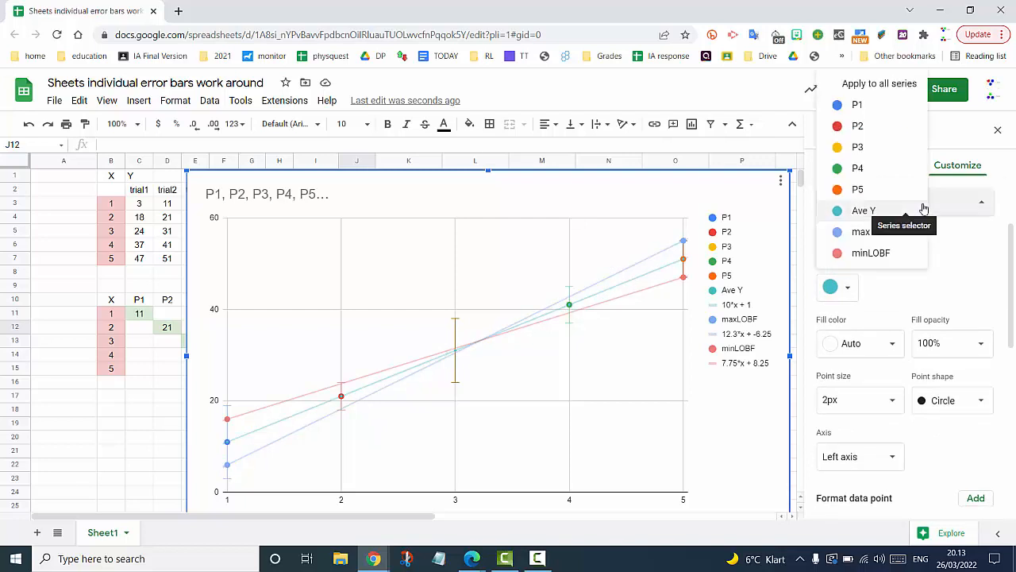
left_click(863, 168)
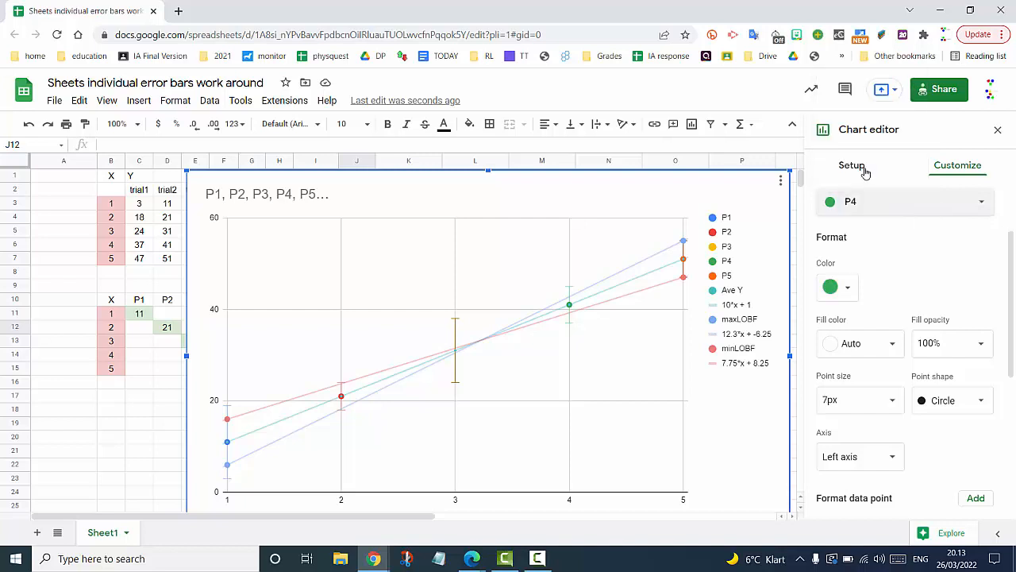
left_click(846, 288)
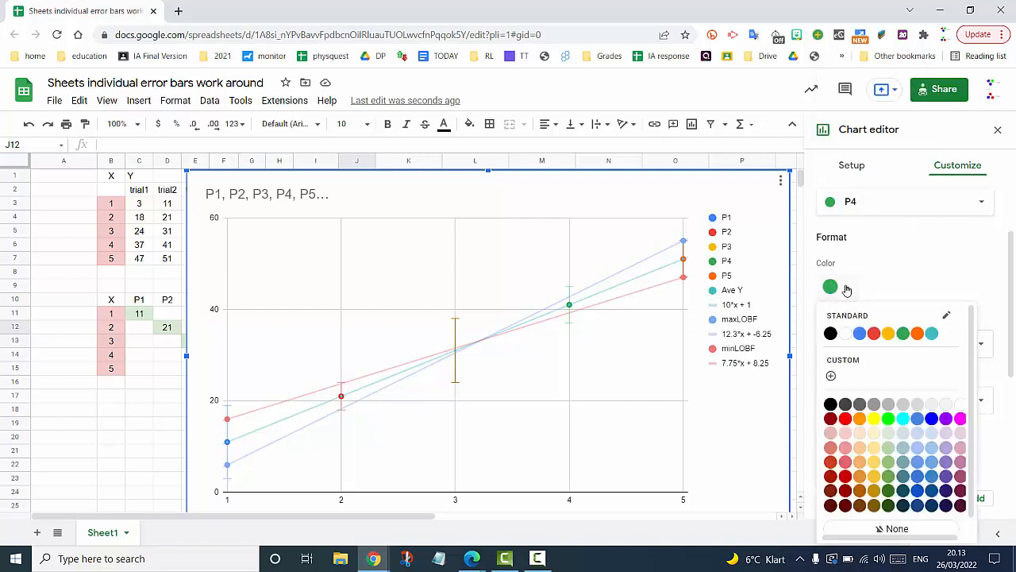
left_click(830, 334)
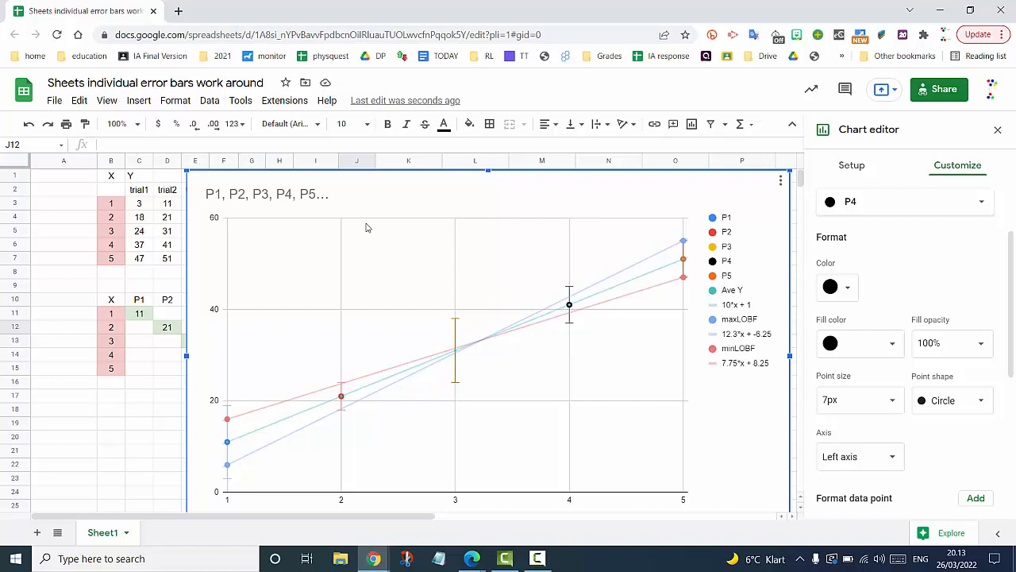
left_click_drag(185, 170, 405, 313)
left_click_drag(566, 319, 556, 230)
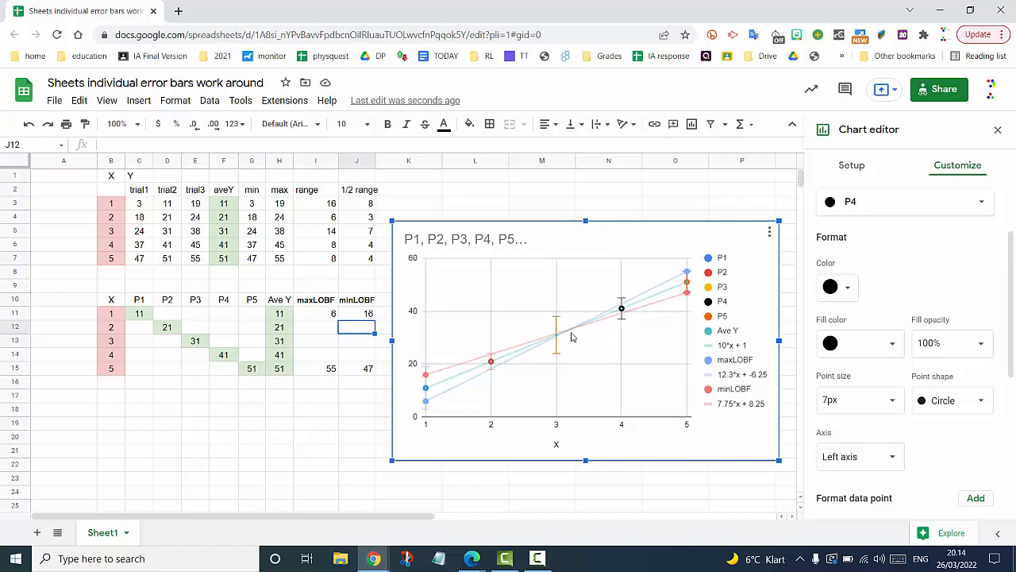
- Move the chart legend to the bottom position
right_click(722, 337)
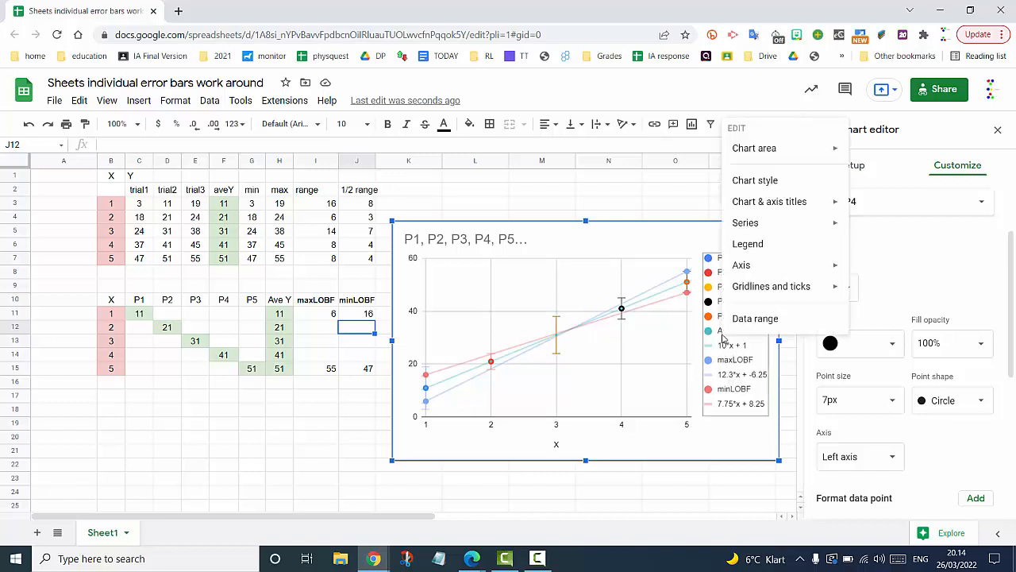
left_click(746, 244)
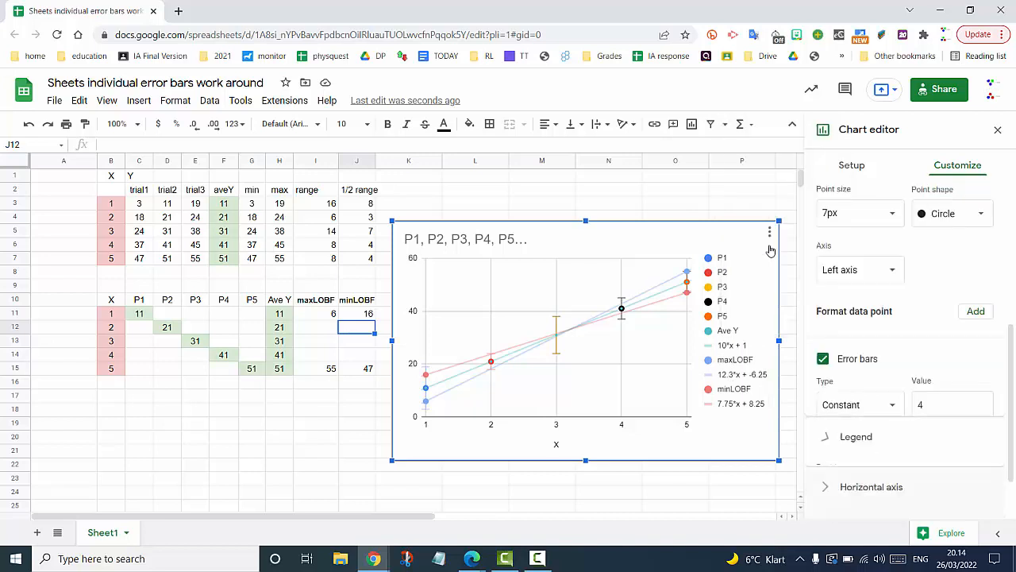
left_click(907, 252)
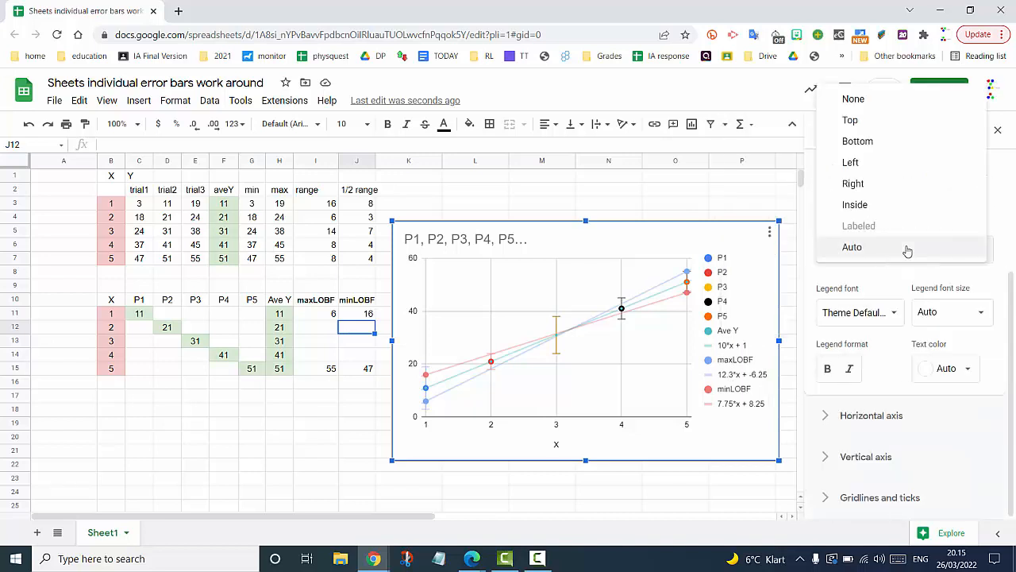
left_click(878, 143)
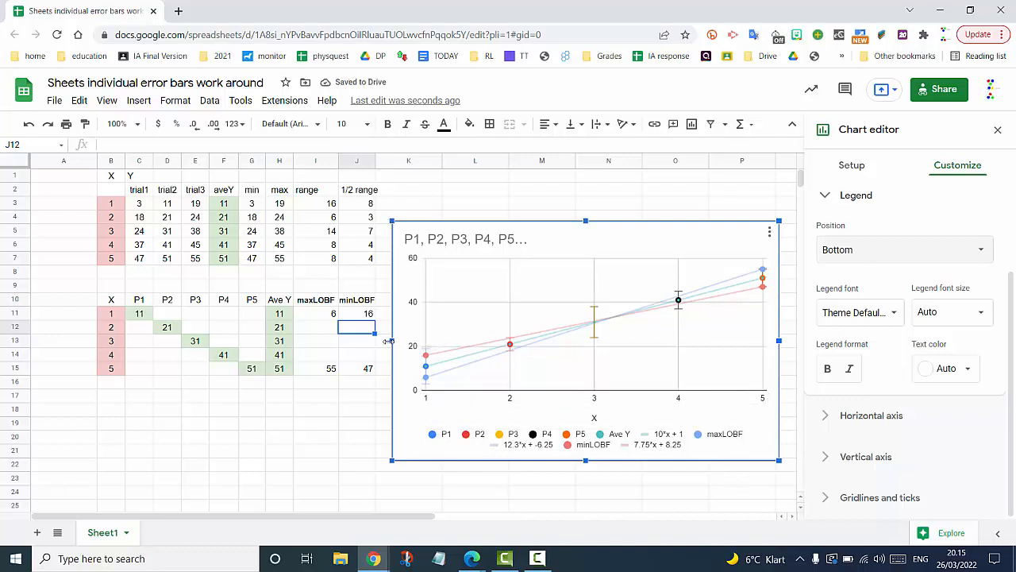
- Enlarge the chart leftward, upward and downward to span roughly columns B–P and rows 2–24
left_click_drag(392, 340, 97, 306)
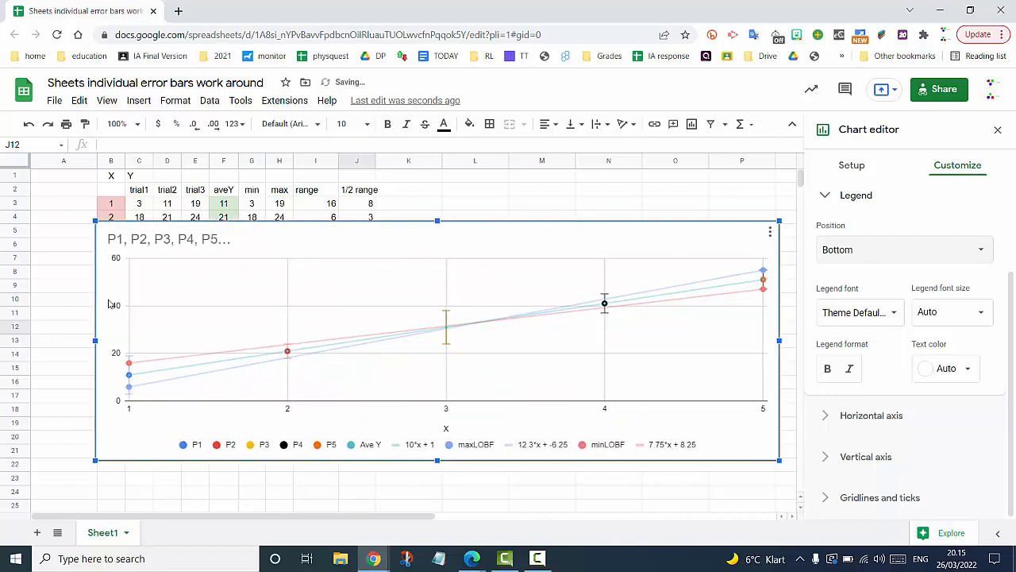
left_click_drag(436, 215, 432, 179)
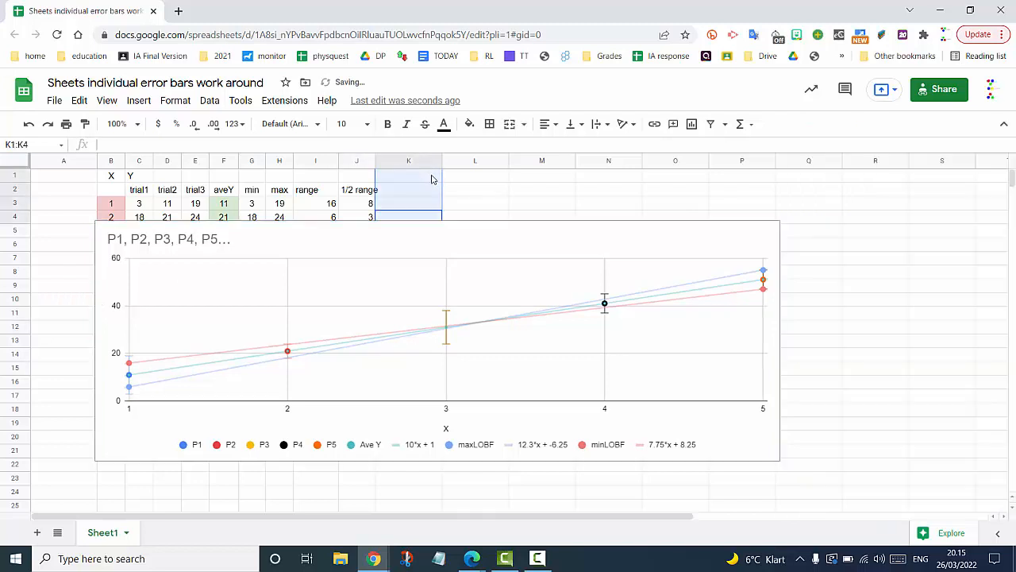
left_click(441, 248)
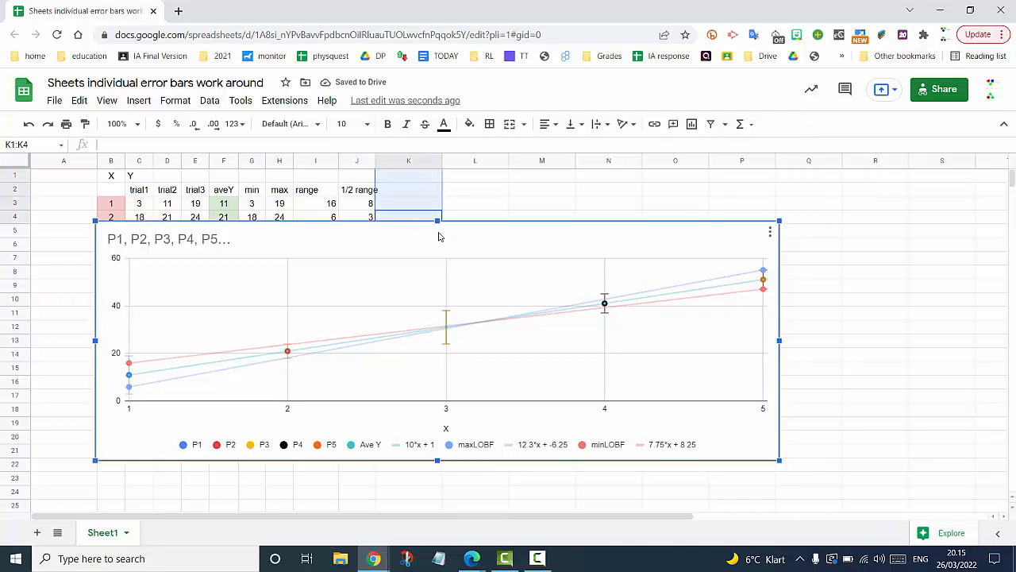
left_click_drag(438, 220, 437, 184)
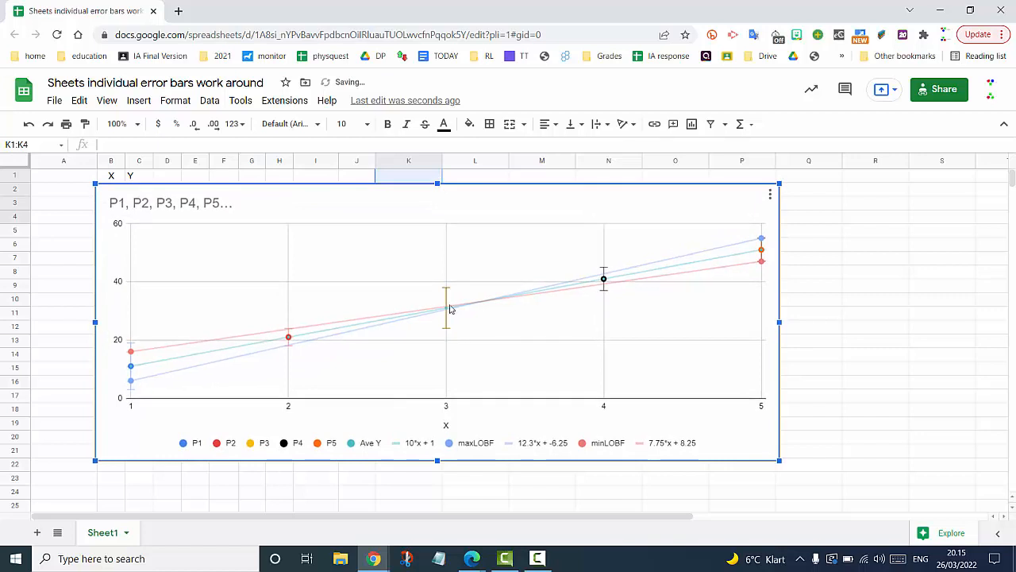
left_click_drag(437, 464, 434, 503)
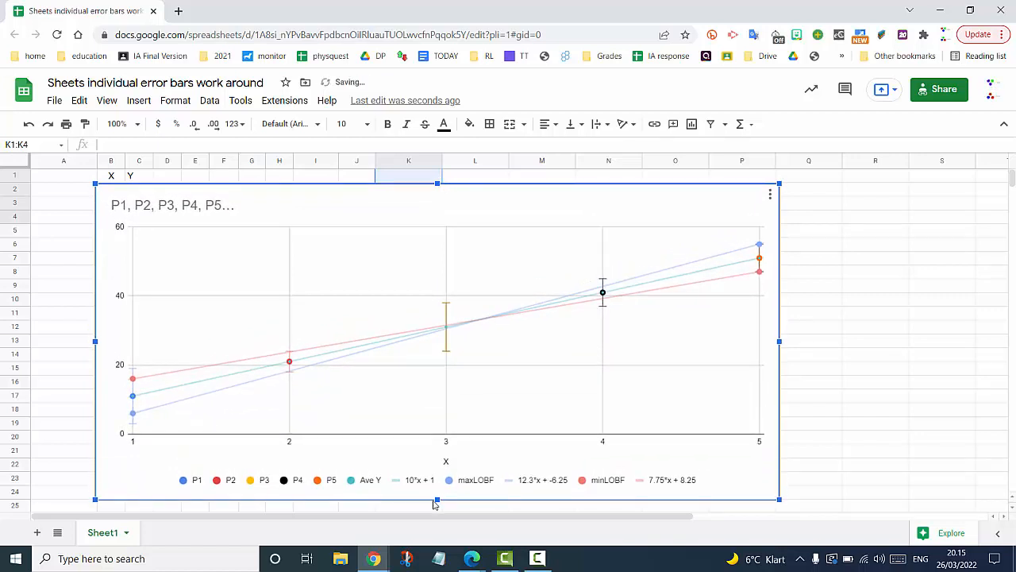